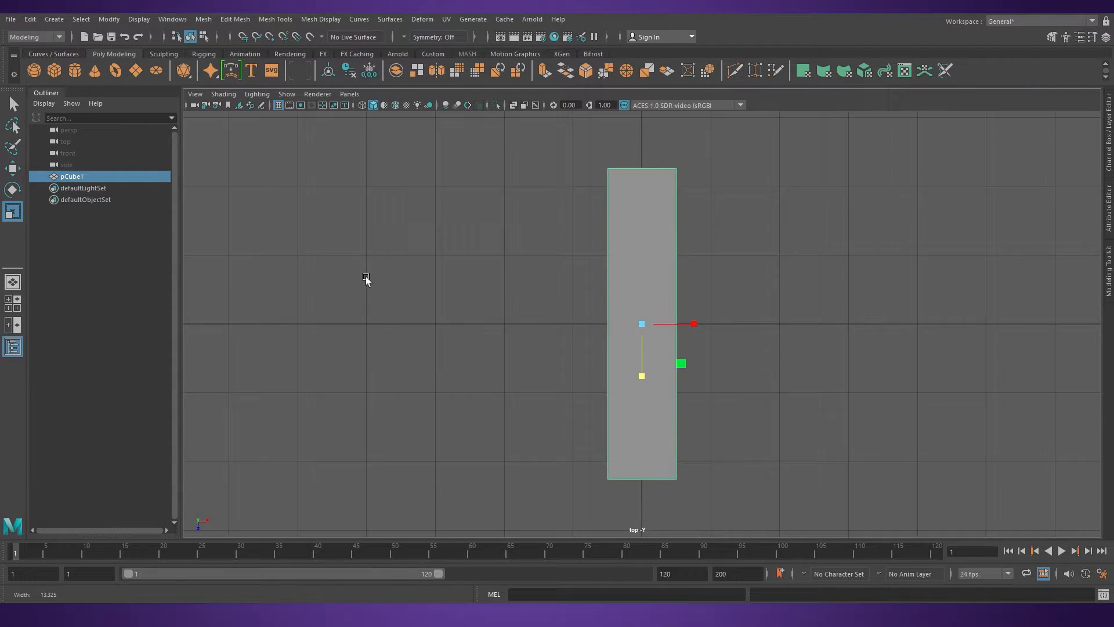
Stretch the cube along the Z axis to about 10.2 units in the top view
{"action": "scroll", "coordinate": [366, 279], "scroll_direction": "down", "scroll_amount": 3}
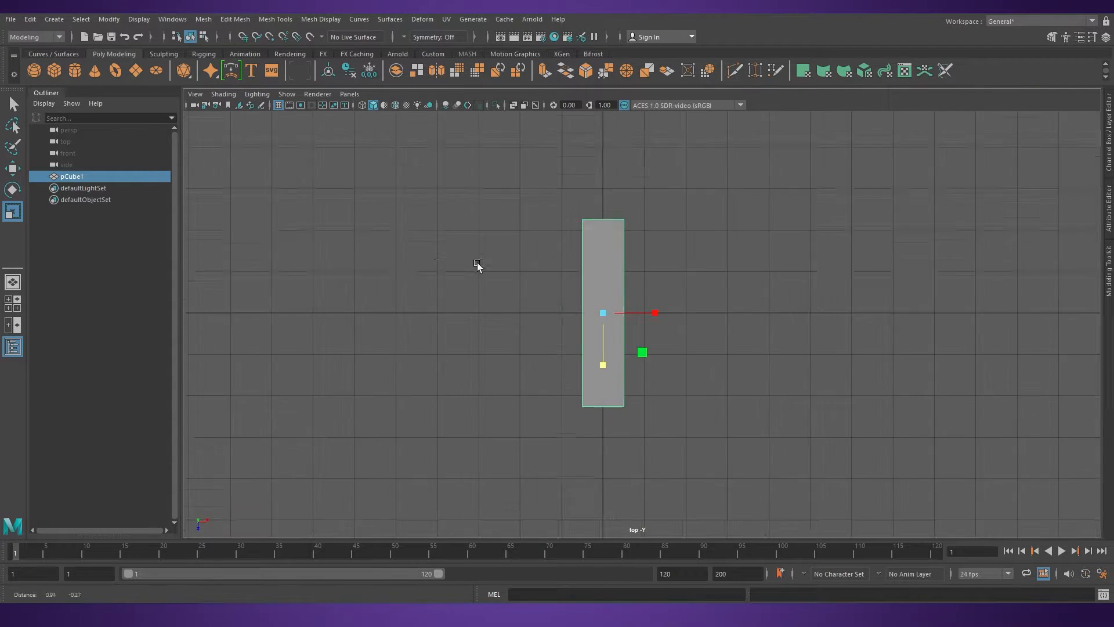
{"action": "left_click_drag", "start_coordinate": [543, 352], "coordinate": [543, 399]}
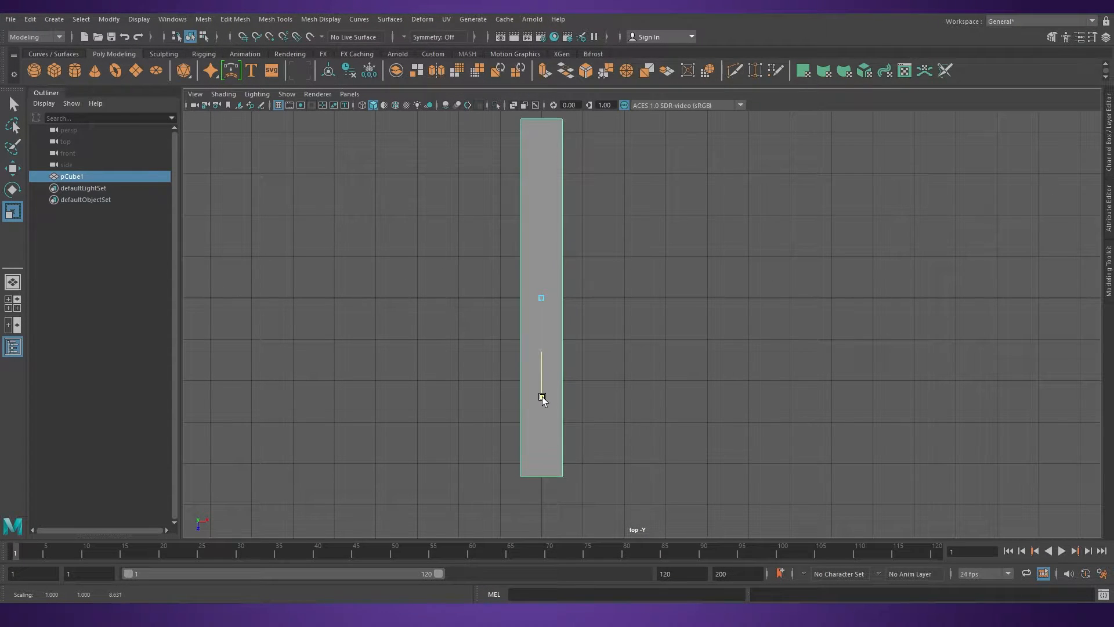
{"action": "scroll", "coordinate": [665, 455], "scroll_direction": "down", "scroll_amount": 2}
{"action": "left_click_drag", "start_coordinate": [561, 361], "coordinate": [561, 362]}
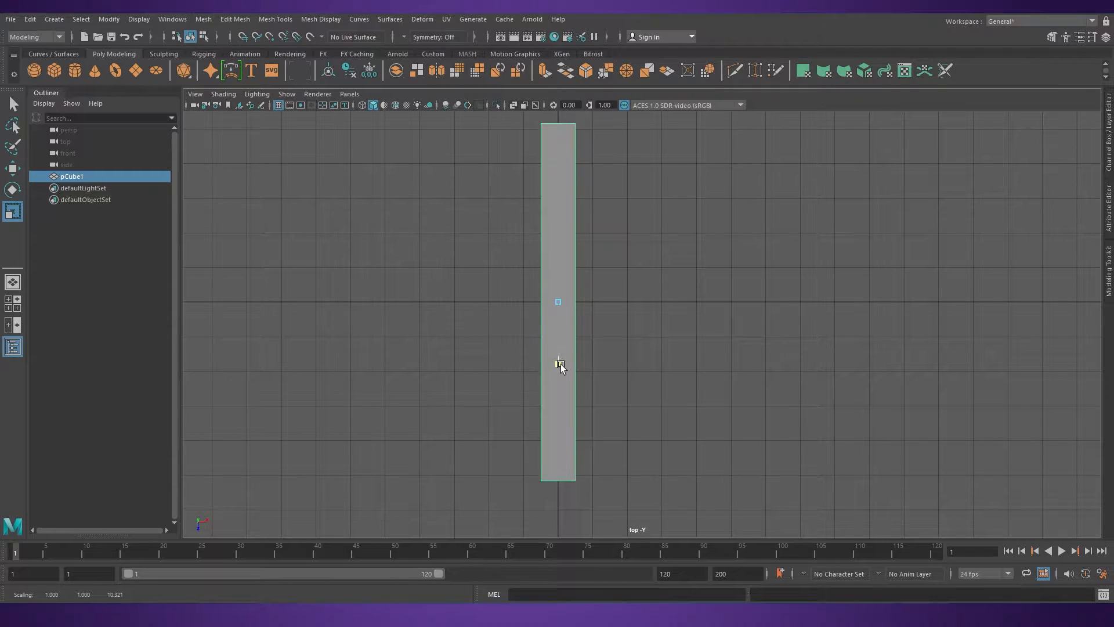
{"action": "key", "text": "space"}
{"action": "key", "text": "space"}
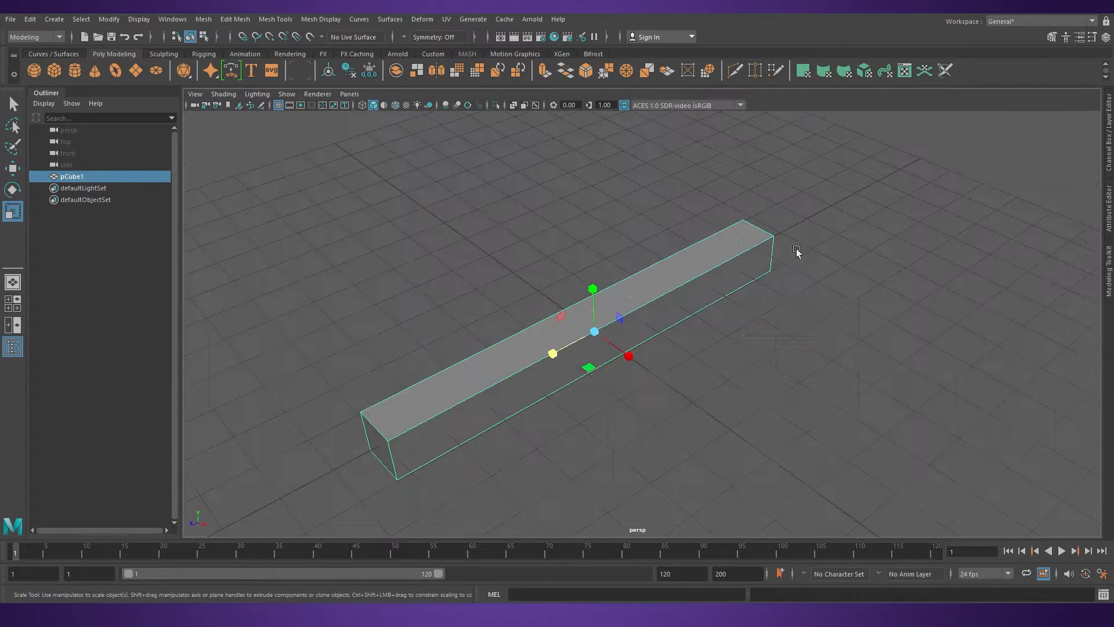
Raise the stretched cube to 0.5 units in Y so its base rests on the grid, and save the scene
{"action": "left_click_drag", "start_coordinate": [750, 420], "coordinate": [723, 390], "text": "alt"}
{"action": "scroll", "coordinate": [714, 392], "scroll_direction": "down", "scroll_amount": 1}
{"action": "middle_click_drag", "start_coordinate": [701, 391], "coordinate": [705, 402], "text": "alt"}
{"action": "scroll", "coordinate": [703, 404], "scroll_direction": "down", "scroll_amount": 3}
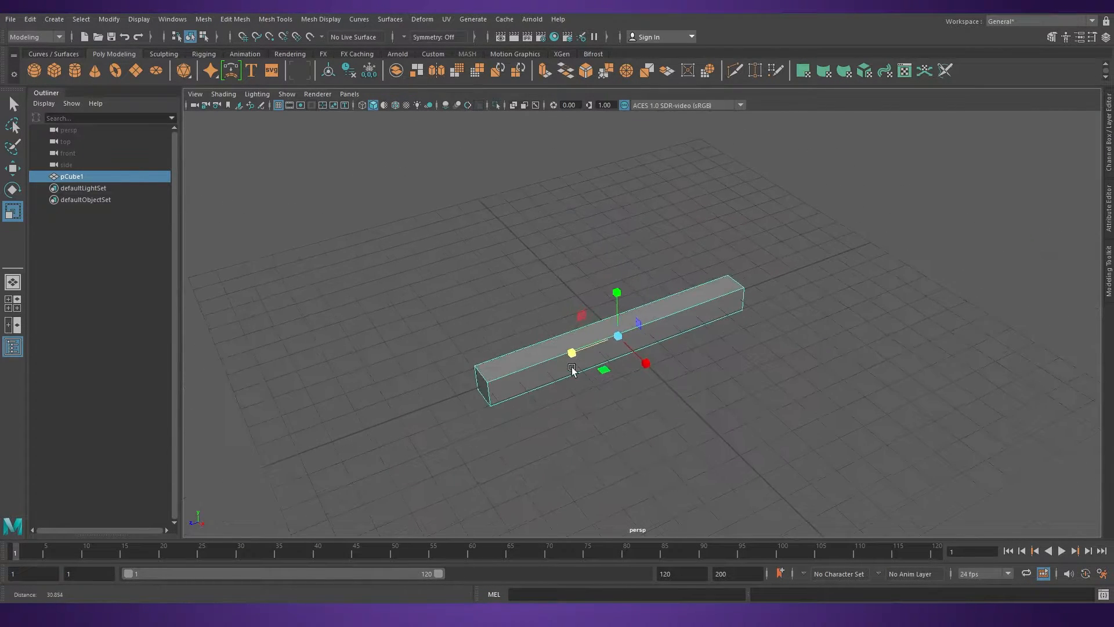
{"action": "key", "text": "space"}
{"action": "key", "text": "space"}
{"action": "scroll", "coordinate": [301, 356], "scroll_direction": "down", "scroll_amount": 3}
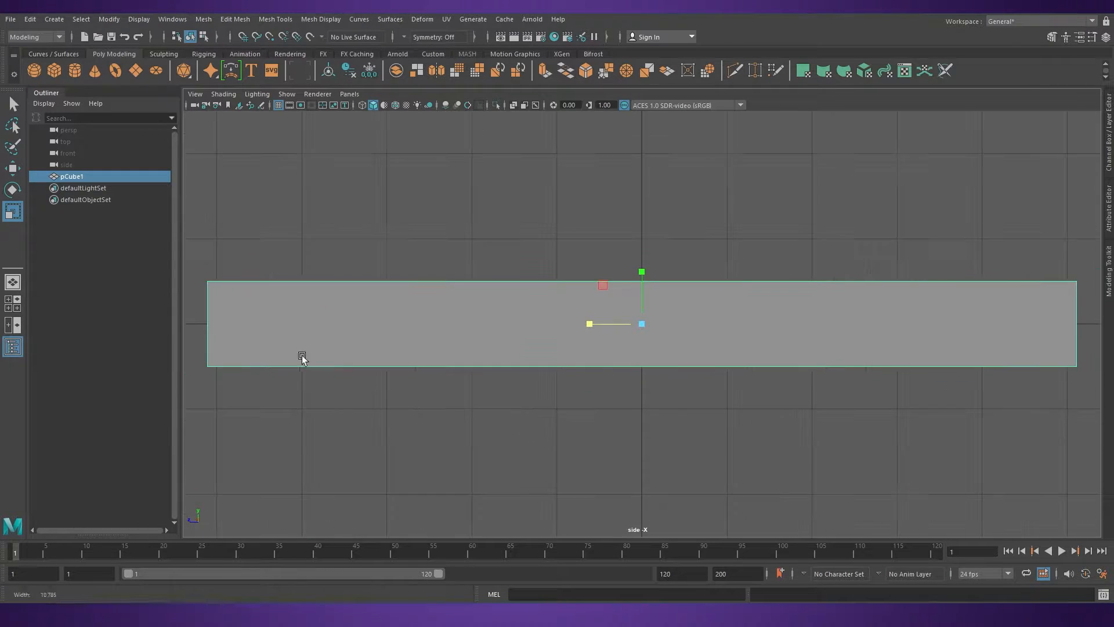
{"action": "scroll", "coordinate": [592, 413], "scroll_direction": "down", "scroll_amount": 2}
{"action": "key", "text": "w"}
{"action": "left_click_drag", "start_coordinate": [630, 293], "coordinate": [626, 243]}
{"action": "key", "text": "space"}
{"action": "key", "text": "space"}
{"action": "scroll", "coordinate": [652, 392], "scroll_direction": "up", "scroll_amount": 3}
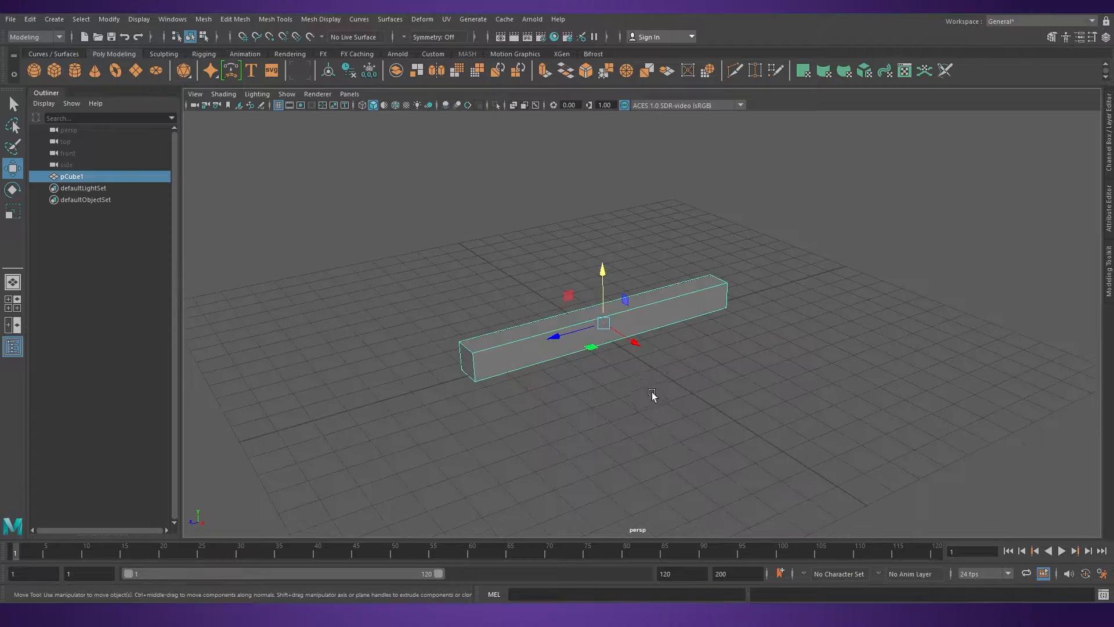
{"action": "key", "text": "ctrl+s"}
Select the cube's bottom vertices in the front view and scale them outward along X to widen the base
{"action": "left_click_drag", "start_coordinate": [672, 409], "coordinate": [667, 368], "text": "alt"}
{"action": "scroll", "coordinate": [667, 368], "scroll_direction": "up", "scroll_amount": 1}
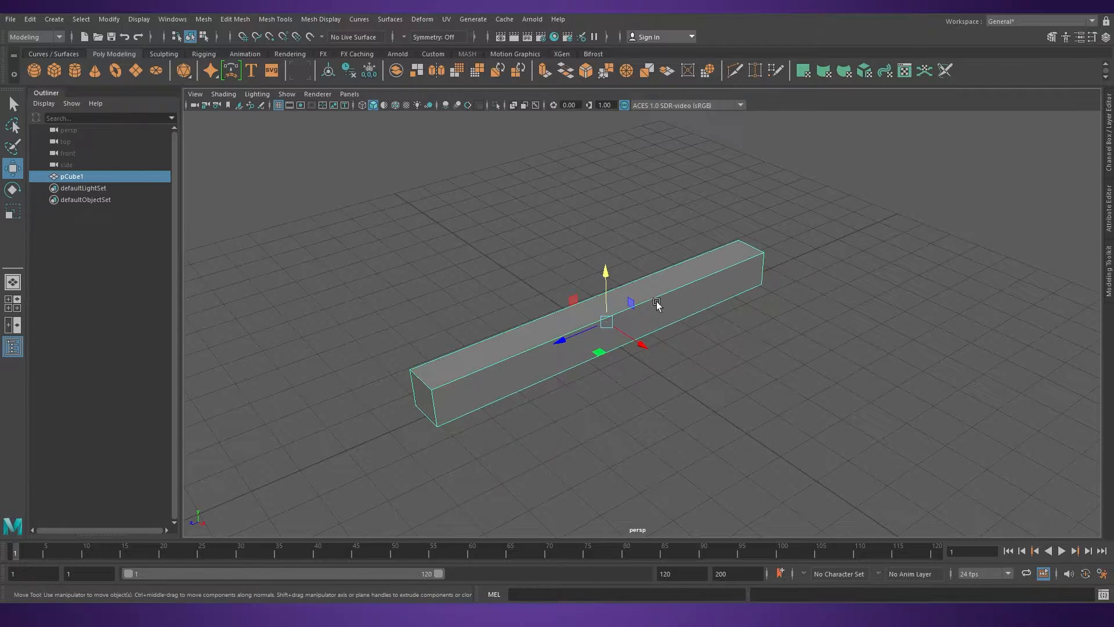
{"action": "left_click", "coordinate": [592, 284]}
{"action": "key", "text": "space"}
{"action": "key", "text": "space"}
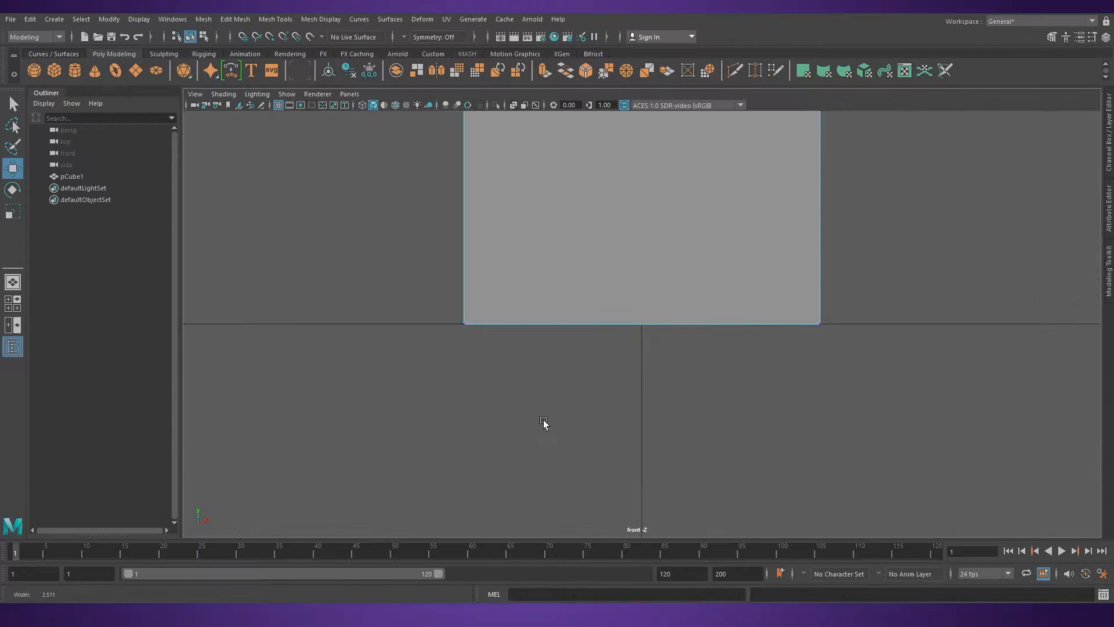
{"action": "scroll", "coordinate": [545, 423], "scroll_direction": "down", "scroll_amount": 4}
{"action": "left_click_drag", "start_coordinate": [766, 329], "coordinate": [462, 413]}
{"action": "key", "text": "space"}
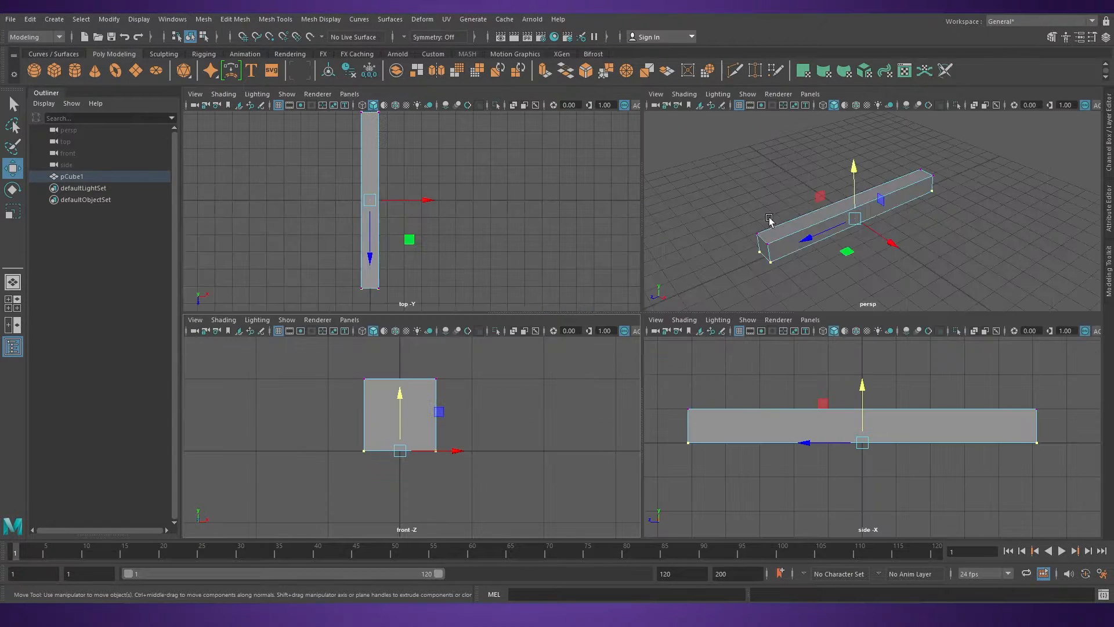
{"action": "key", "text": "space"}
{"action": "key", "text": "r"}
{"action": "left_click_drag", "start_coordinate": [651, 377], "coordinate": [668, 381]}
Select the top vertices in the side view and raise them to a height of about 1.22 units
{"action": "key", "text": "space"}
{"action": "key", "text": "space"}
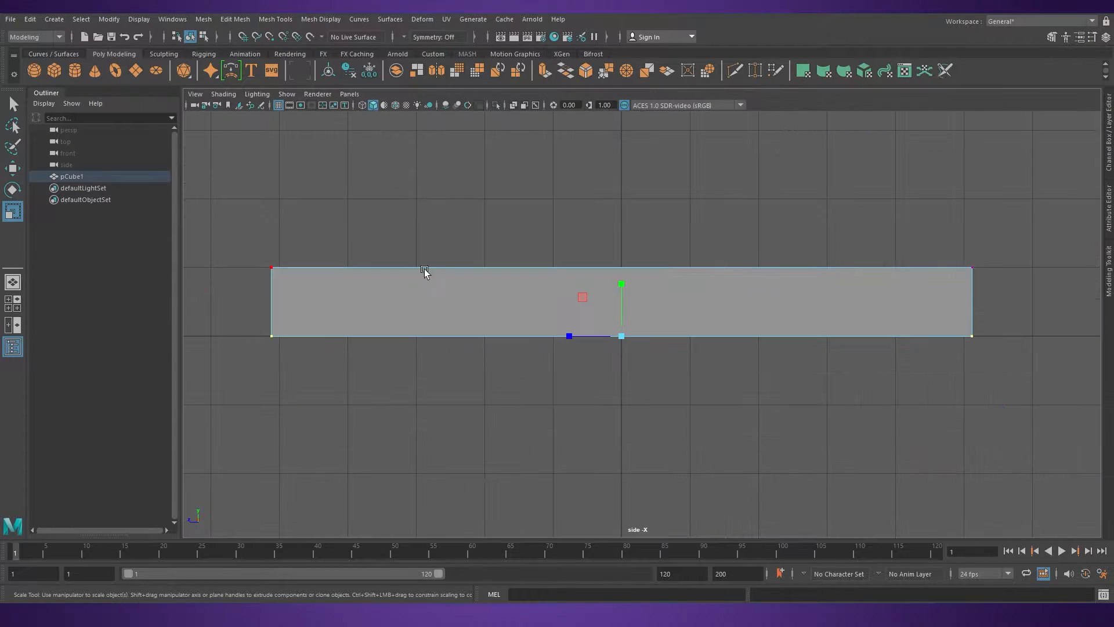
{"action": "left_click_drag", "start_coordinate": [244, 233], "coordinate": [980, 282]}
{"action": "key", "text": "w"}
{"action": "left_click_drag", "start_coordinate": [621, 220], "coordinate": [622, 199]}
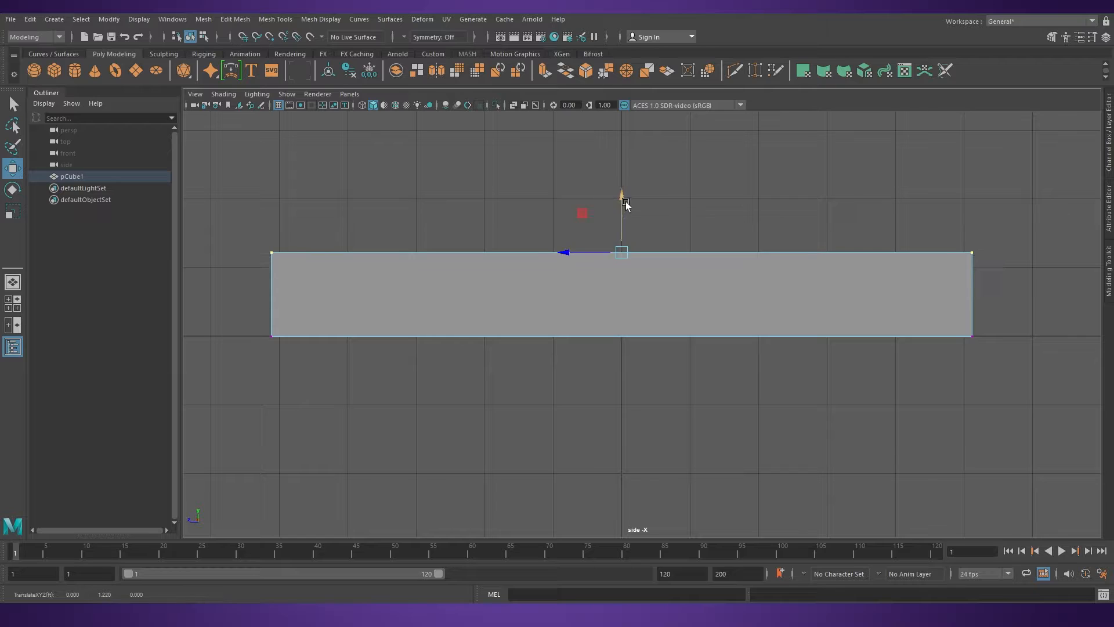
Scale the top vertices inward along Z so both ends of the block slope
{"action": "key", "text": "r"}
{"action": "mouse_move", "coordinate": [569, 252]}
{"action": "left_mouse_down"}
{"action": "mouse_move", "coordinate": [583, 254]}
{"action": "mouse_move", "coordinate": [571, 248]}
{"action": "left_mouse_up"}
{"action": "key", "text": "space"}
{"action": "key", "text": "space"}
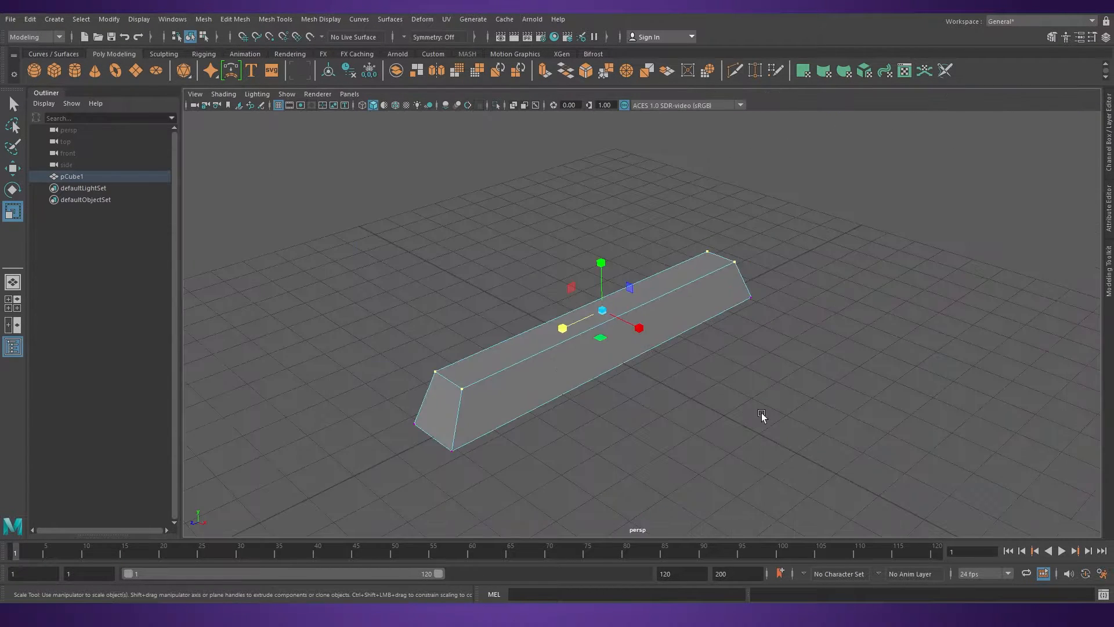
{"action": "left_click_drag", "start_coordinate": [762, 413], "coordinate": [677, 378], "text": "alt"}
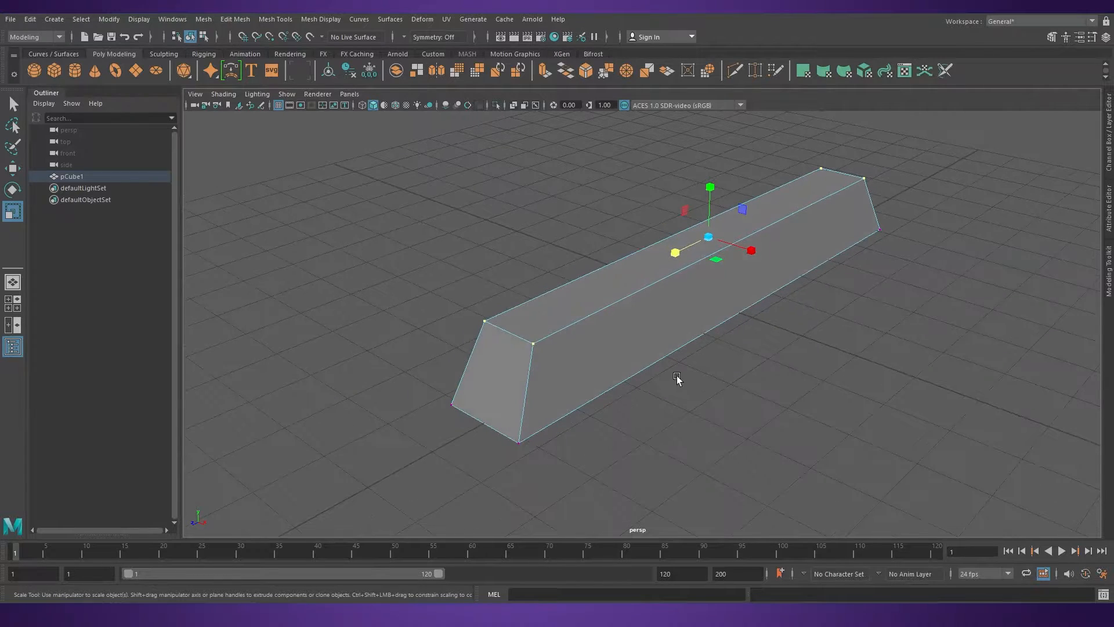
Insert lengthwise edge loops around the block, using the Multi split type with 2 divisions
{"action": "right_click_drag", "start_coordinate": [572, 294], "coordinate": [568, 249]}
{"action": "left_click_drag", "start_coordinate": [580, 348], "coordinate": [592, 368], "text": "alt"}
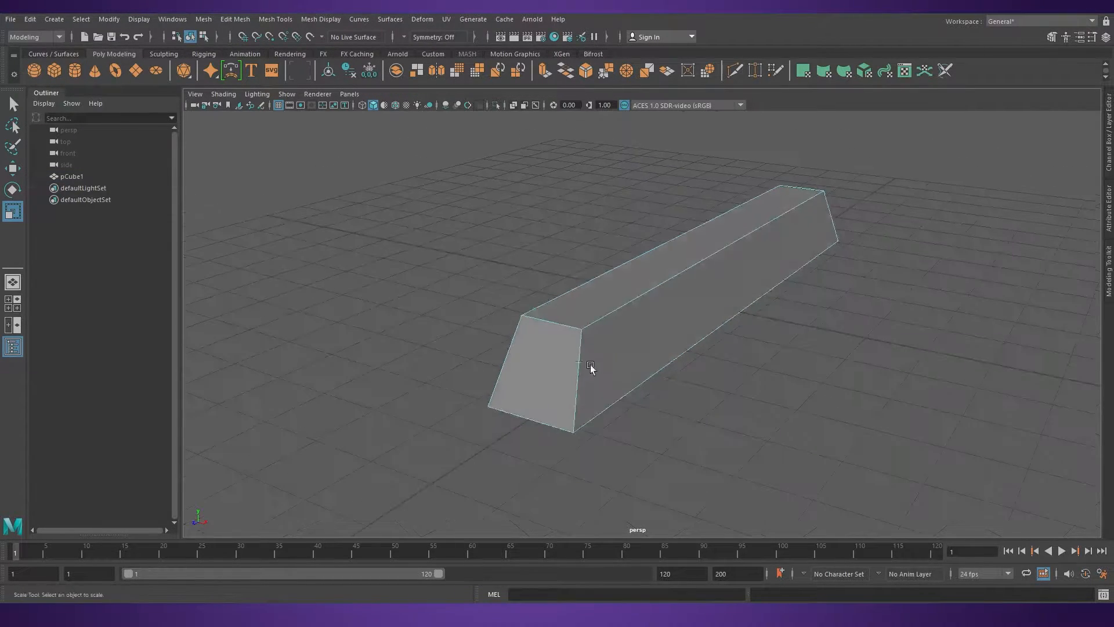
{"action": "left_click", "coordinate": [556, 324]}
{"action": "right_click_drag", "start_coordinate": [556, 324], "coordinate": [593, 365], "text": "shift"}
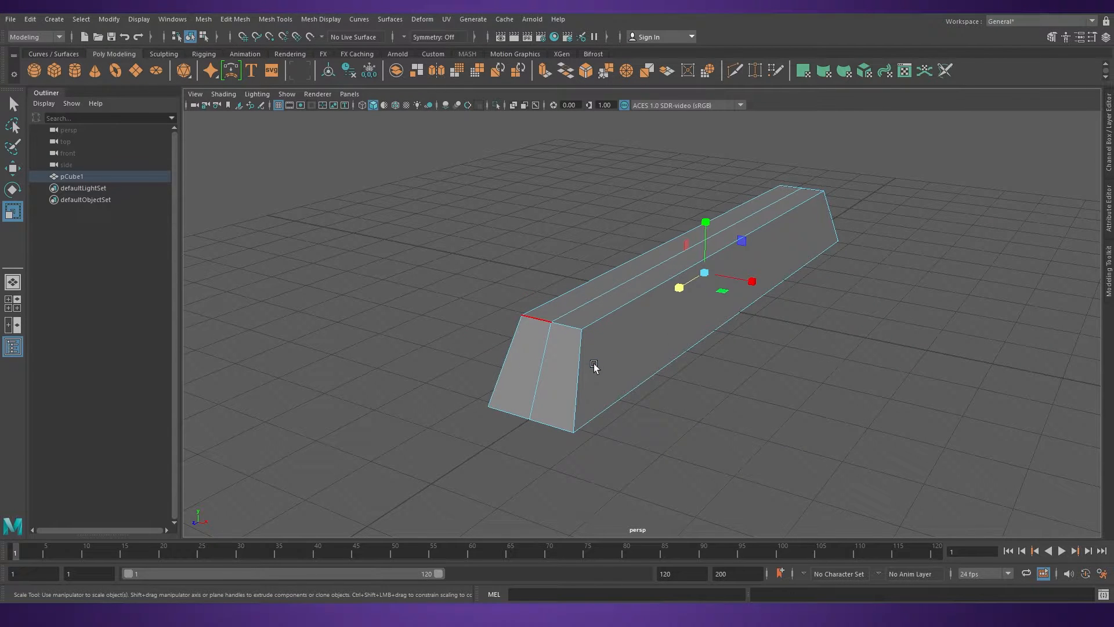
{"action": "left_click", "coordinate": [1109, 172]}
{"action": "left_click", "coordinate": [1007, 135]}
{"action": "left_click", "coordinate": [1091, 174]}
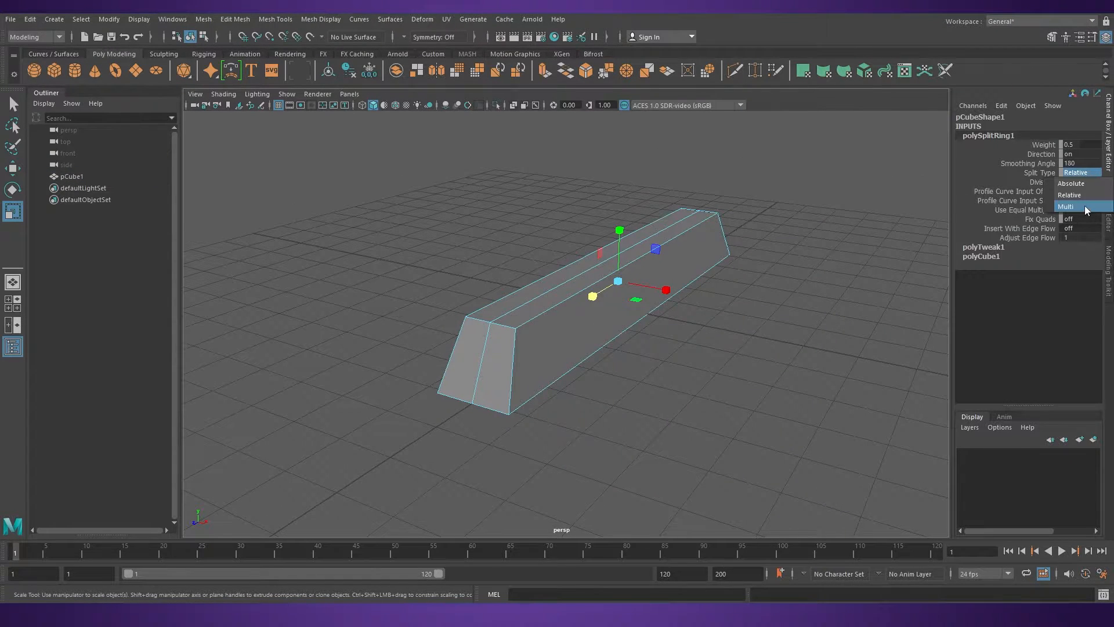
{"action": "left_click", "coordinate": [1085, 205]}
{"action": "left_click_drag", "start_coordinate": [656, 365], "coordinate": [542, 356], "text": "alt"}
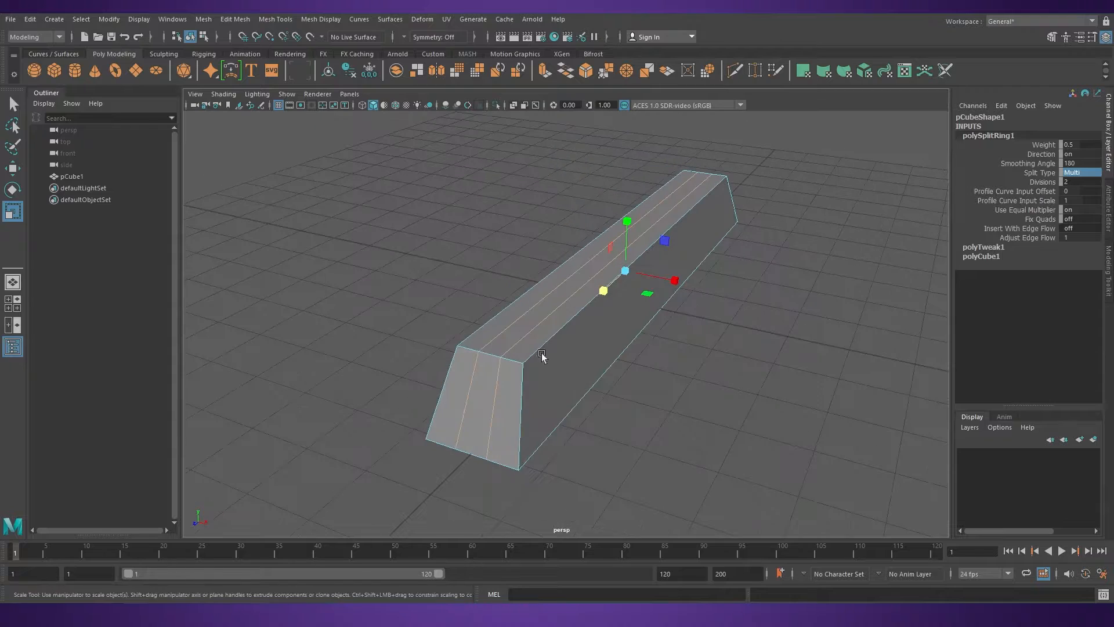
Select the middle face loop and extrude it inward by about 0.169 units to cut a groove around the block
{"action": "right_click_drag", "start_coordinate": [530, 295], "coordinate": [531, 352]}
{"action": "left_click", "coordinate": [494, 369]}
{"action": "double_click", "coordinate": [507, 343], "text": "shift"}
{"action": "left_click_drag", "start_coordinate": [587, 395], "coordinate": [537, 309], "text": "alt"}
{"action": "right_click", "coordinate": [539, 306], "text": "shift"}
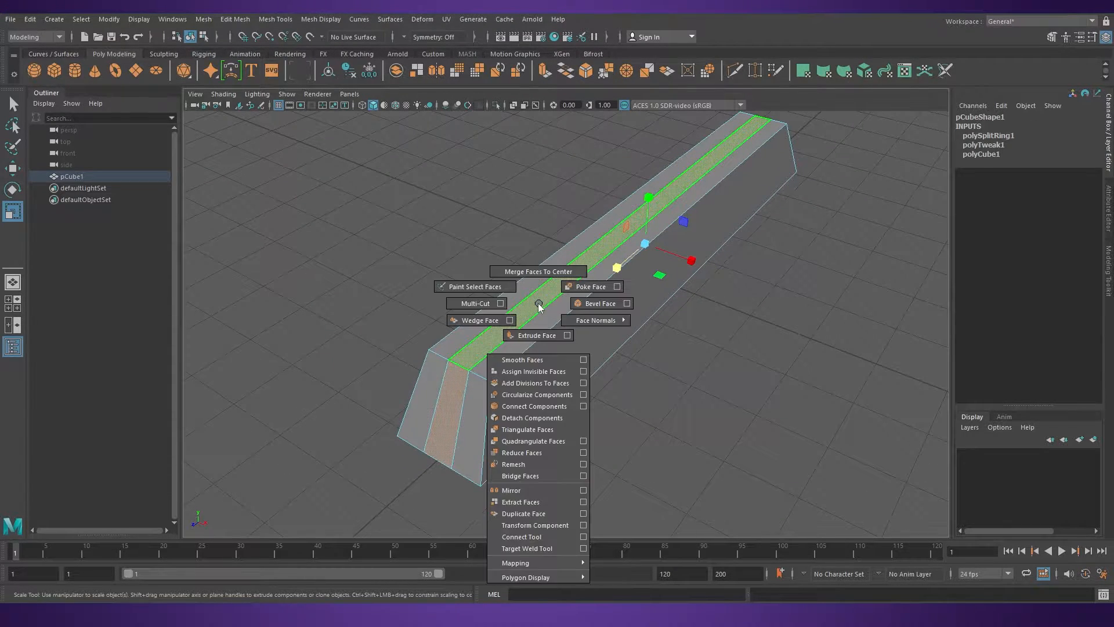
{"action": "right_click_drag", "start_coordinate": [539, 306], "coordinate": [540, 325], "text": "shift"}
{"action": "left_click_drag", "start_coordinate": [515, 326], "coordinate": [657, 195], "text": "alt"}
{"action": "right_click_drag", "start_coordinate": [565, 274], "coordinate": [623, 253]}
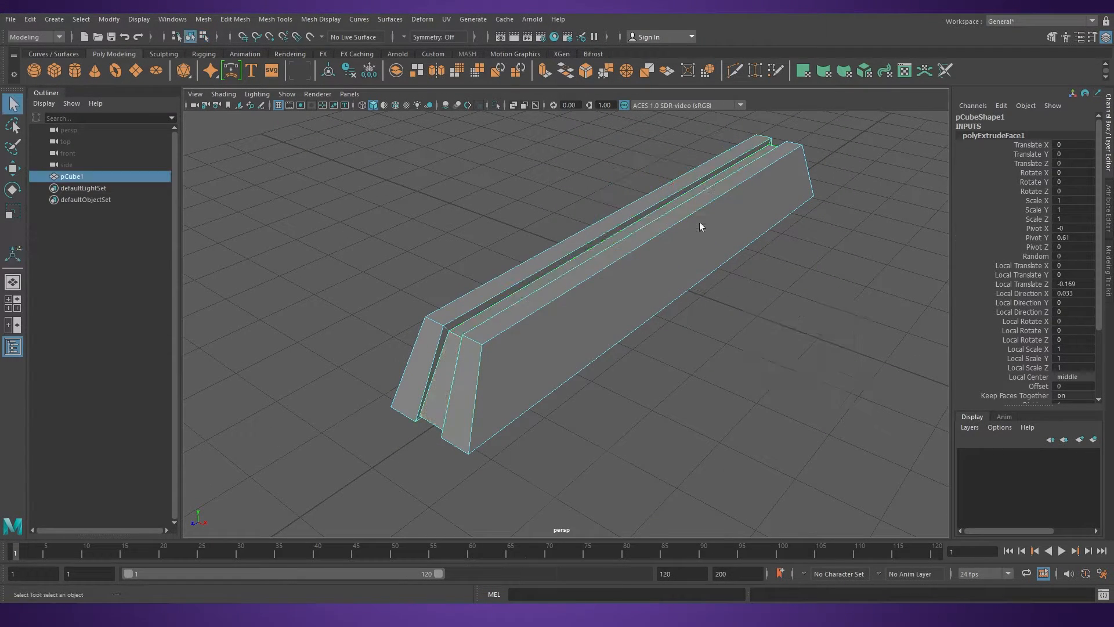
{"action": "left_click", "coordinate": [661, 320]}
{"action": "scroll", "coordinate": [661, 319], "scroll_direction": "down", "scroll_amount": 4}
{"action": "left_click_drag", "start_coordinate": [661, 319], "coordinate": [687, 290], "text": "alt"}
{"action": "scroll", "coordinate": [771, 346], "scroll_direction": "up", "scroll_amount": 8}
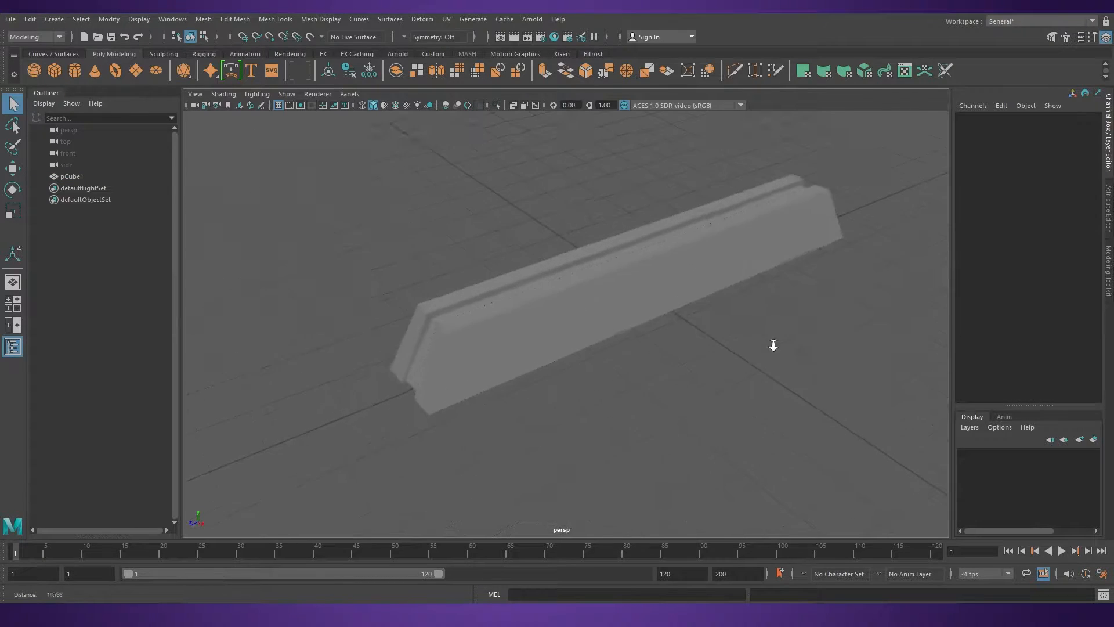
{"action": "left_click", "coordinate": [666, 300]}
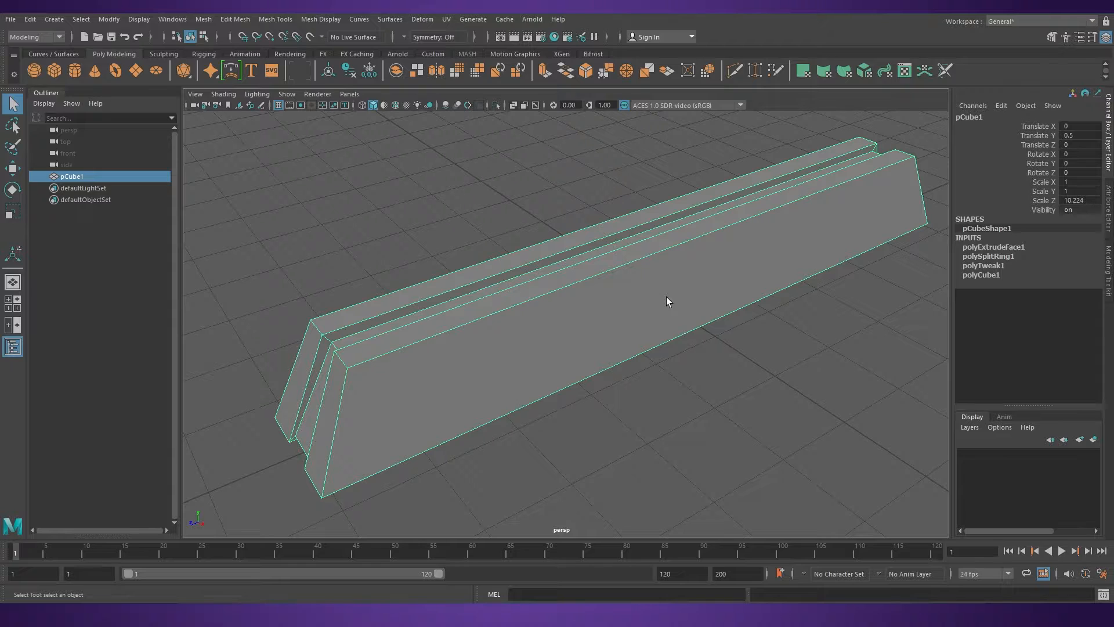
{"action": "scroll", "coordinate": [636, 343], "scroll_direction": "down", "scroll_amount": 3}
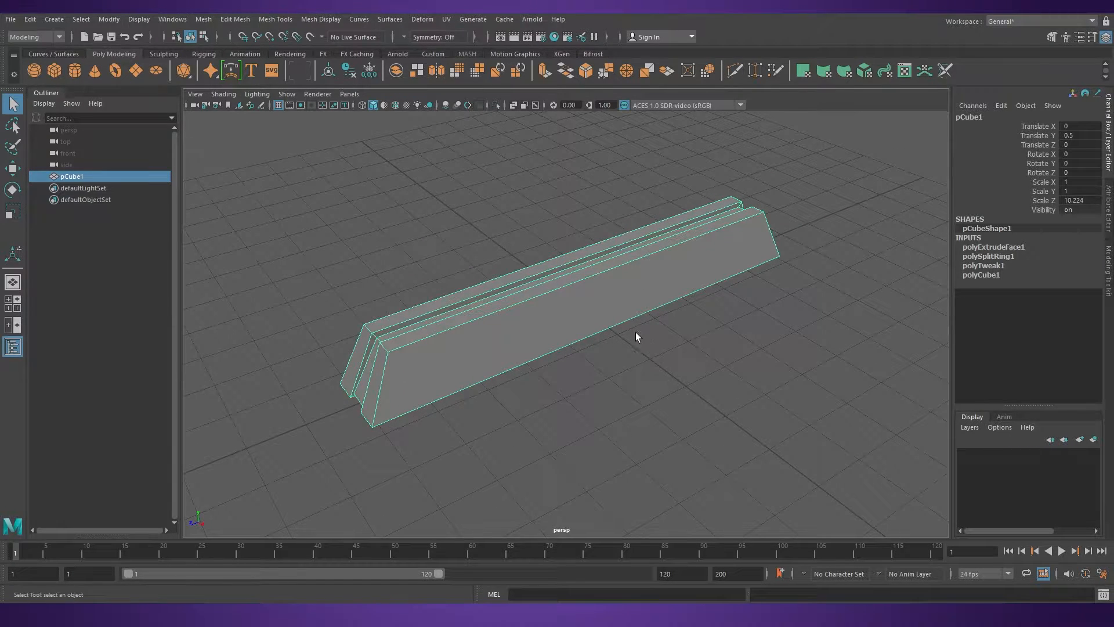
{"action": "left_click", "coordinate": [683, 323]}
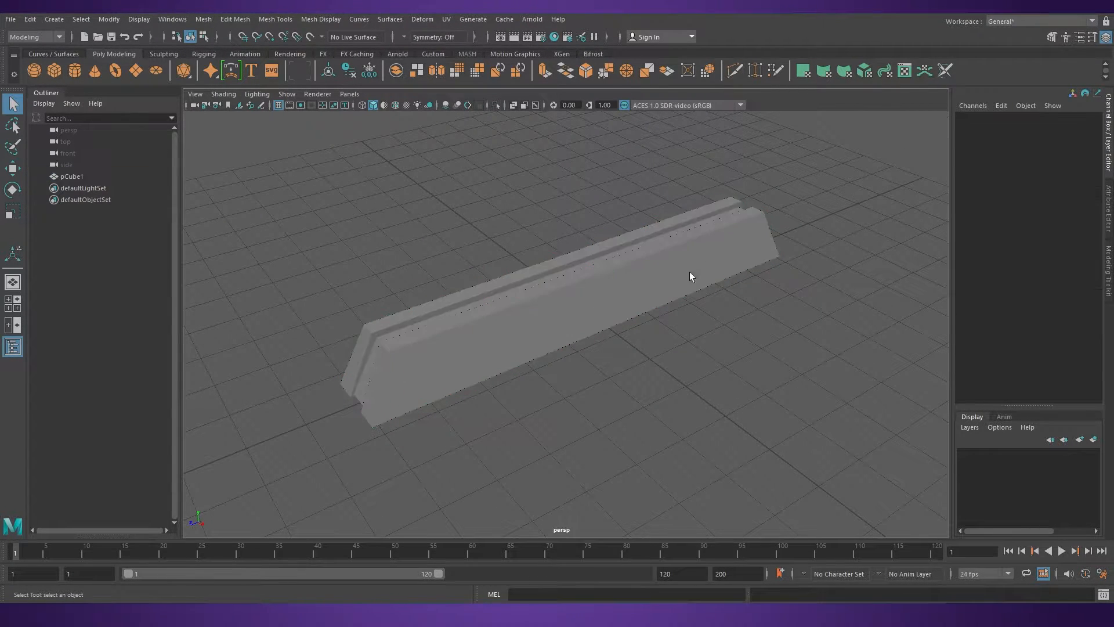
Duplicate the grooved block and rotate the copy 90 degrees about Y to form a cross
{"action": "left_click", "coordinate": [674, 274]}
{"action": "key", "text": "e"}
{"action": "scroll", "coordinate": [649, 351], "scroll_direction": "down", "scroll_amount": 1}
{"action": "middle_click_drag", "start_coordinate": [649, 350], "coordinate": [648, 365], "text": "alt"}
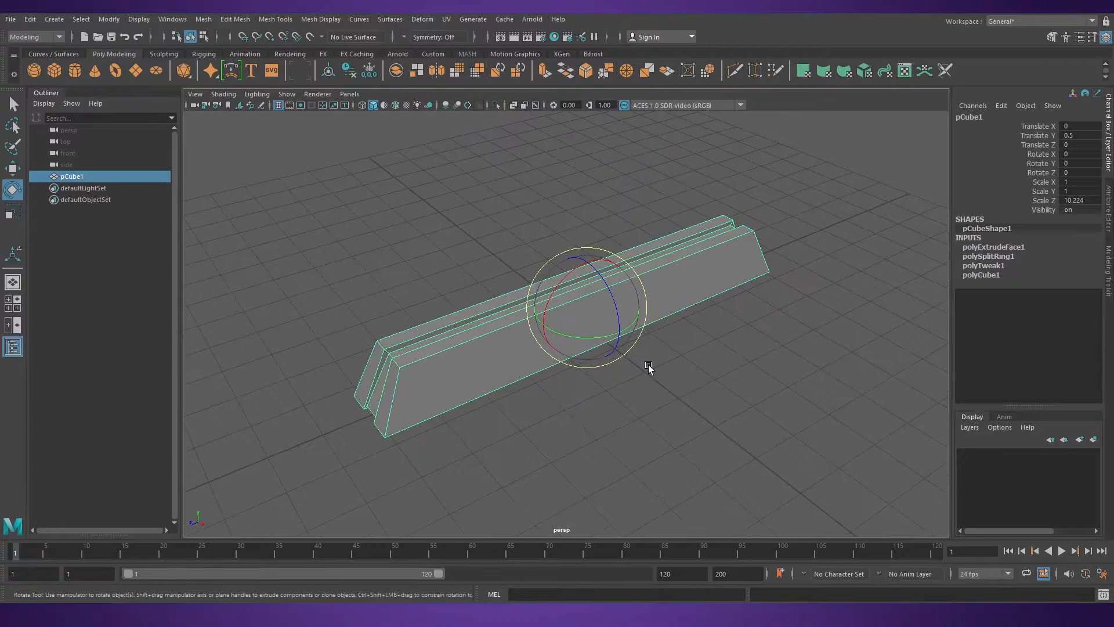
{"action": "key", "text": "ctrl+d"}
{"action": "left_click_drag", "start_coordinate": [598, 336], "coordinate": [697, 311]}
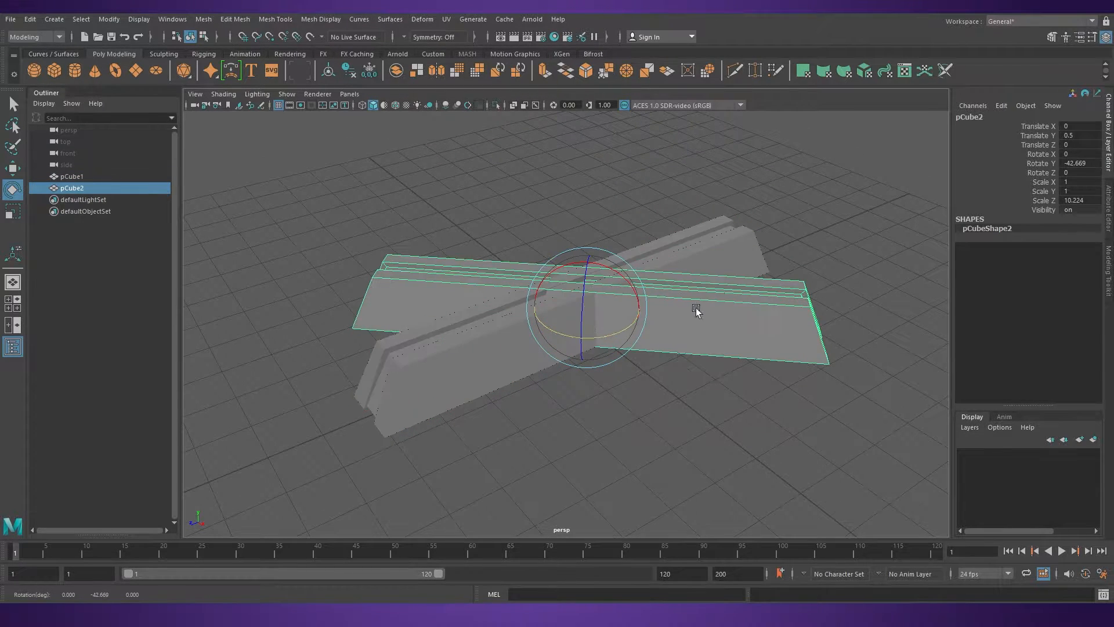
{"action": "type", "text": "90"}
{"action": "key", "text": "Return"}
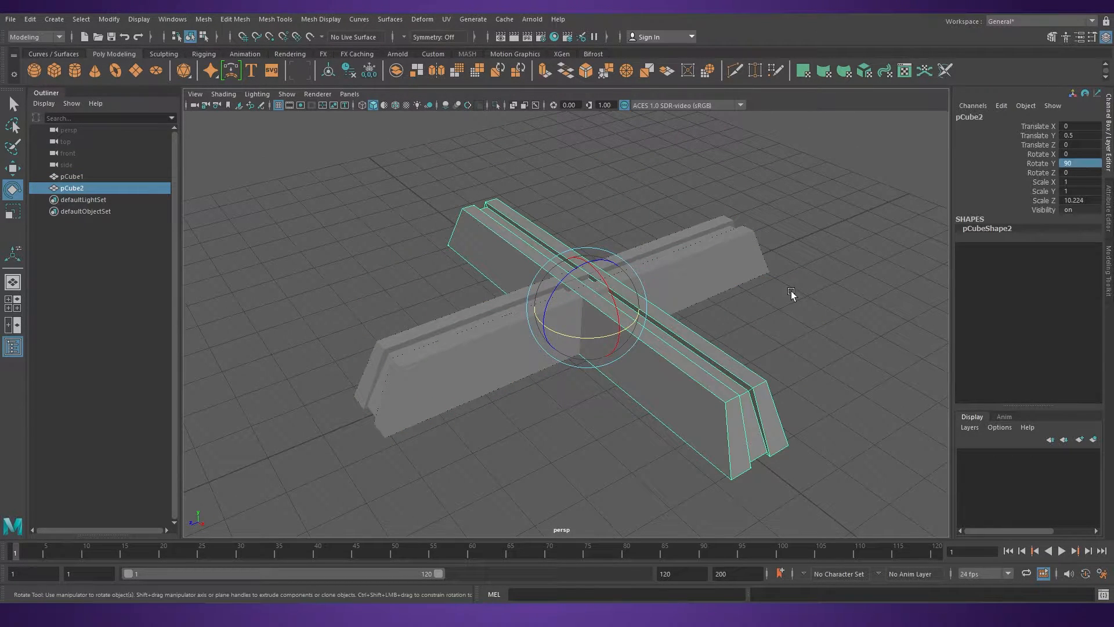
{"action": "left_click", "coordinate": [792, 291]}
{"action": "left_click_drag", "start_coordinate": [792, 290], "coordinate": [737, 340], "text": "alt"}
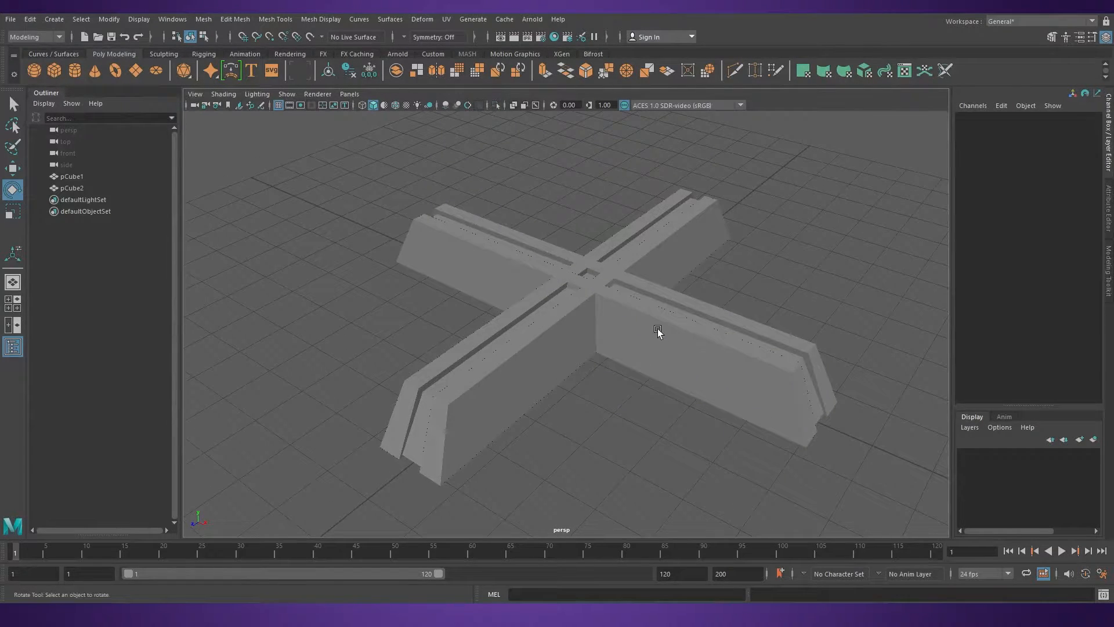
{"action": "left_click_drag", "start_coordinate": [659, 338], "coordinate": [697, 309], "text": "alt"}
{"action": "left_click", "coordinate": [697, 309]}
{"action": "scroll", "coordinate": [676, 346], "scroll_direction": "up", "scroll_amount": 2}
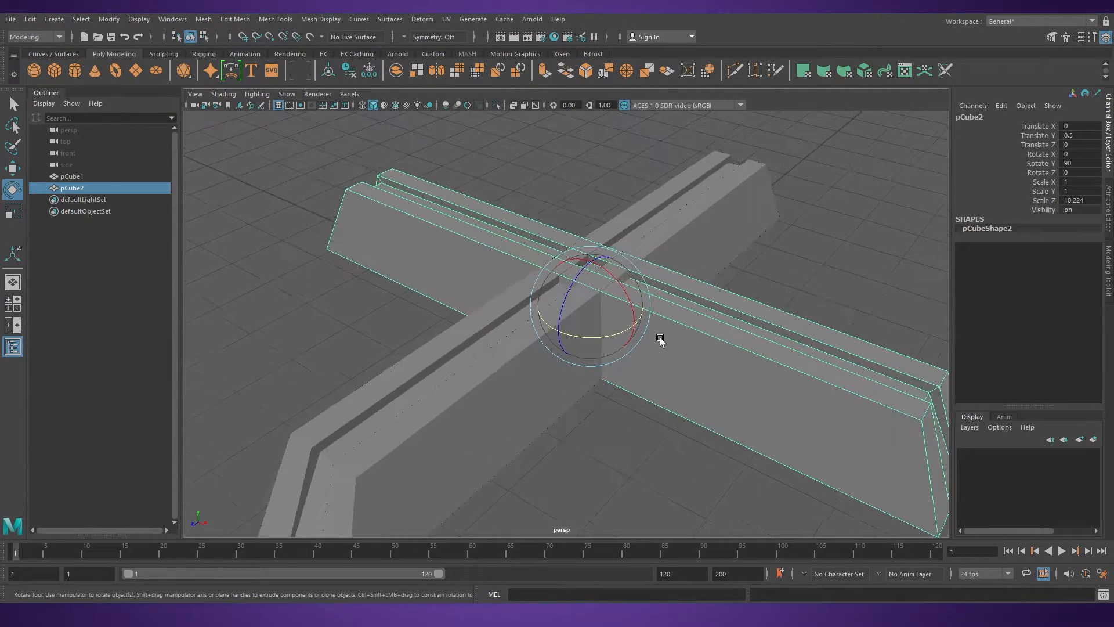
{"action": "key", "text": "w"}
{"action": "left_click_drag", "start_coordinate": [588, 258], "coordinate": [730, 296]}
{"action": "key", "text": "ctrl+z"}
Shorten the rotated copy by moving its negative-X end vertices past the long block until their base meets its positive-X side
{"action": "right_click_drag", "start_coordinate": [731, 295], "coordinate": [686, 293]}
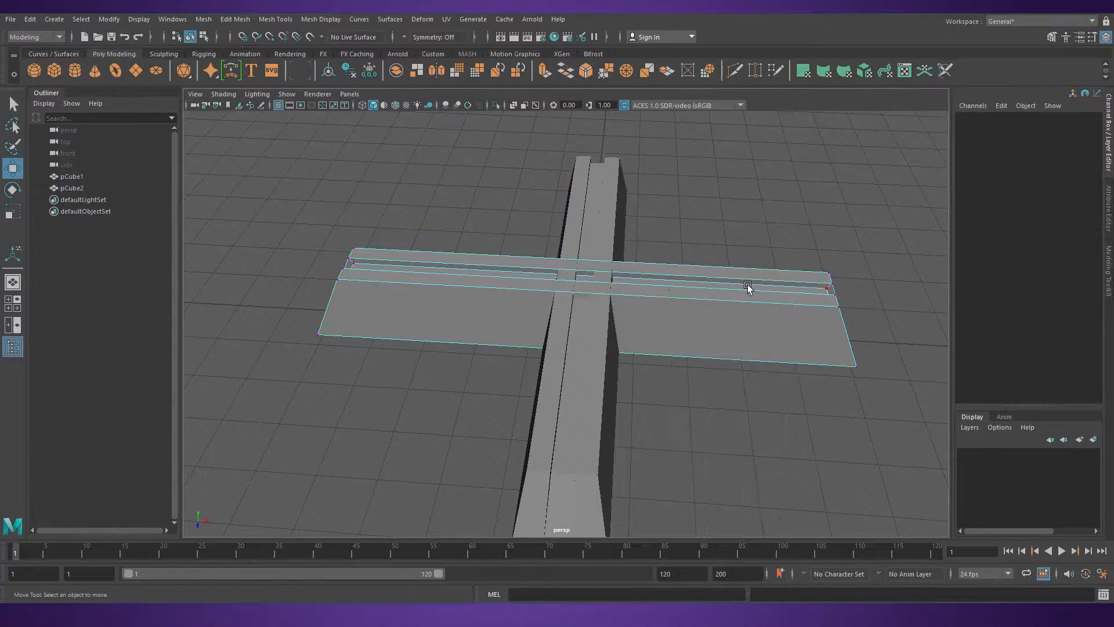
{"action": "key", "text": "space"}
{"action": "left_click_drag", "start_coordinate": [407, 396], "coordinate": [406, 396]}
{"action": "left_click_drag", "start_coordinate": [401, 314], "coordinate": [570, 314]}
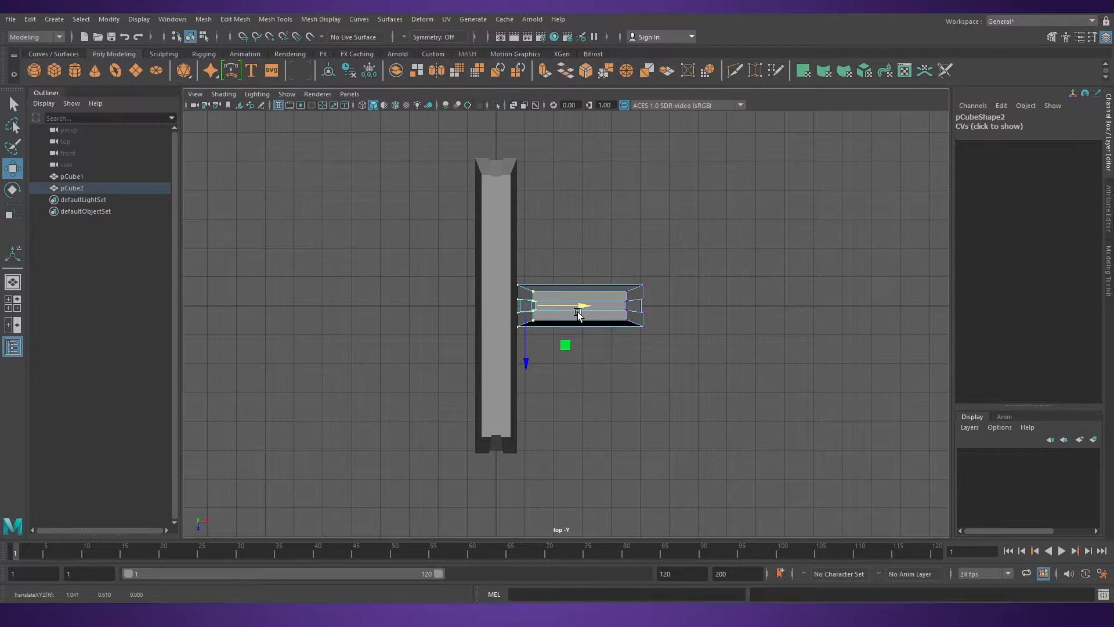
{"action": "key", "text": "space"}
{"action": "left_click_drag", "start_coordinate": [552, 347], "coordinate": [691, 340], "text": "alt"}
Move the upper vertices at the short block's inner end along X until they meet the long block's top edge
{"action": "key", "text": "space"}
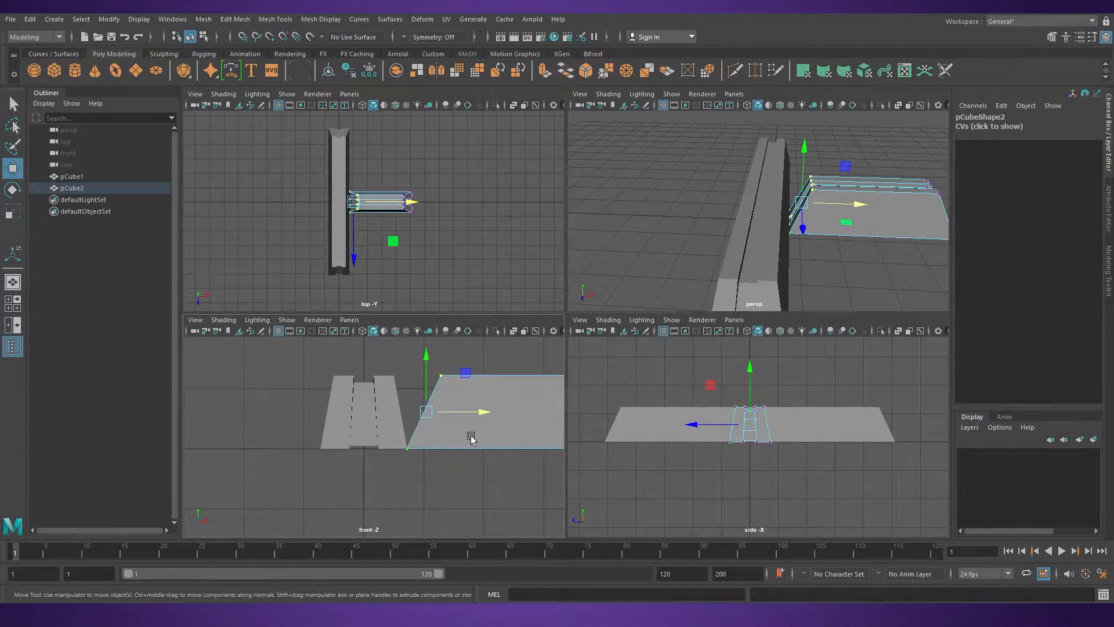
{"action": "key", "text": "space"}
{"action": "scroll", "coordinate": [784, 430], "scroll_direction": "up", "scroll_amount": 5}
{"action": "left_click_drag", "start_coordinate": [694, 320], "coordinate": [696, 319]}
{"action": "scroll", "coordinate": [695, 318], "scroll_direction": "down", "scroll_amount": 2}
{"action": "left_click_drag", "start_coordinate": [637, 160], "coordinate": [938, 318]}
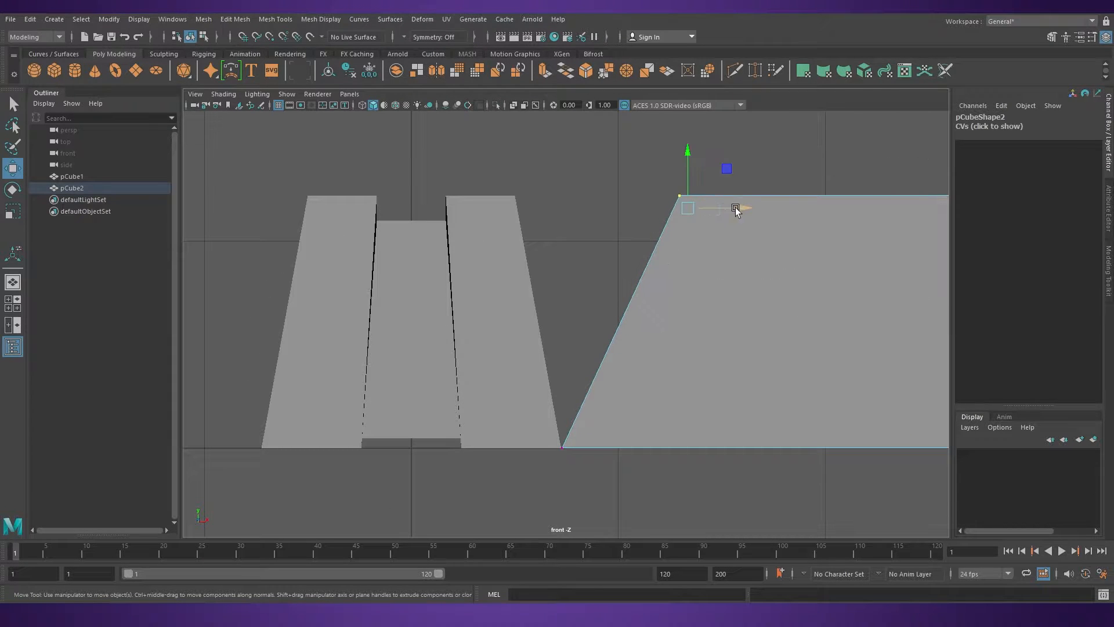
{"action": "left_click_drag", "start_coordinate": [741, 207], "coordinate": [579, 224]}
{"action": "key", "text": "space"}
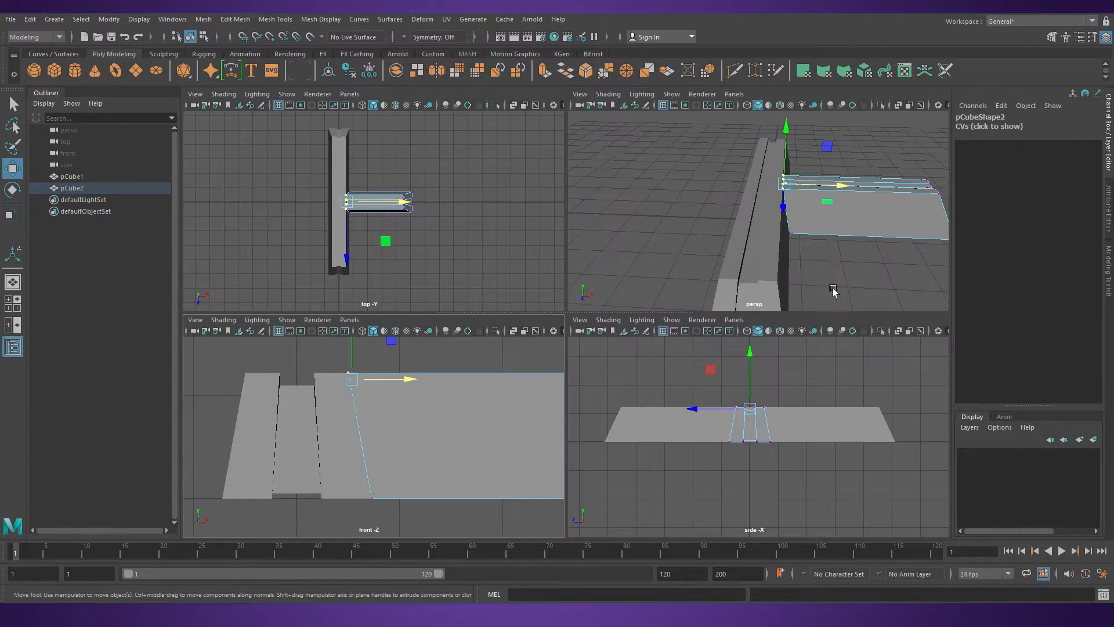
{"action": "key", "text": "space"}
{"action": "left_click_drag", "start_coordinate": [829, 326], "coordinate": [731, 325], "text": "alt"}
{"action": "middle_click_drag", "start_coordinate": [731, 325], "coordinate": [647, 318], "text": "alt"}
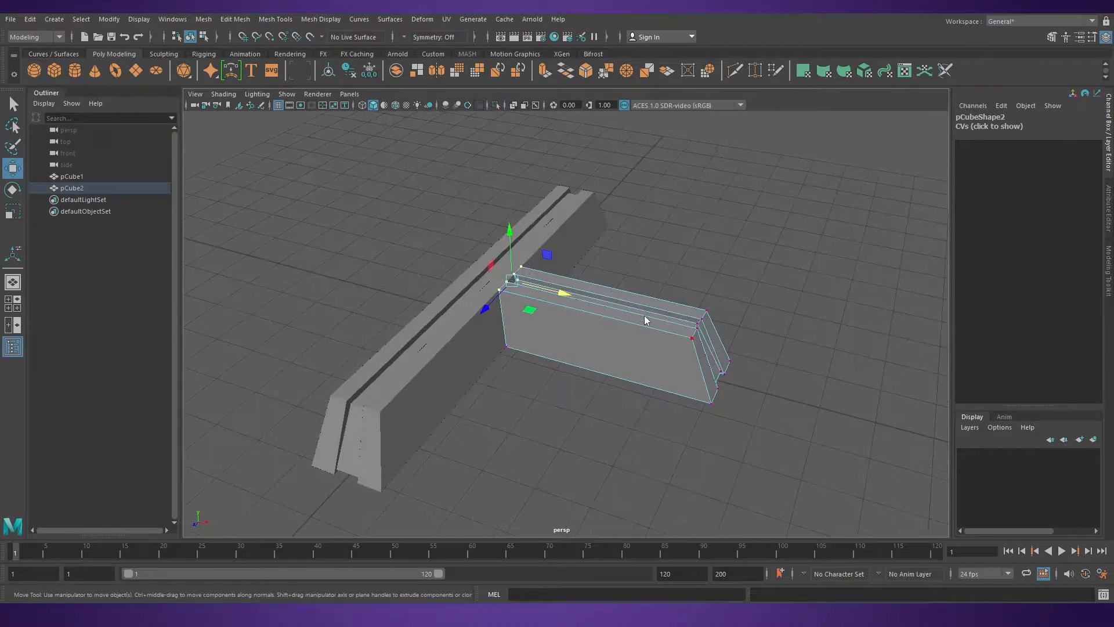
Add Freeze Transformations to the shelf and apply it to the whole short block in object mode
{"action": "right_click_drag", "start_coordinate": [646, 319], "coordinate": [685, 285]}
{"action": "left_click", "coordinate": [776, 248]}
{"action": "left_click", "coordinate": [667, 322]}
{"action": "scroll", "coordinate": [713, 306], "scroll_direction": "down", "scroll_amount": 2}
{"action": "left_click_drag", "start_coordinate": [712, 306], "coordinate": [669, 165], "text": "alt"}
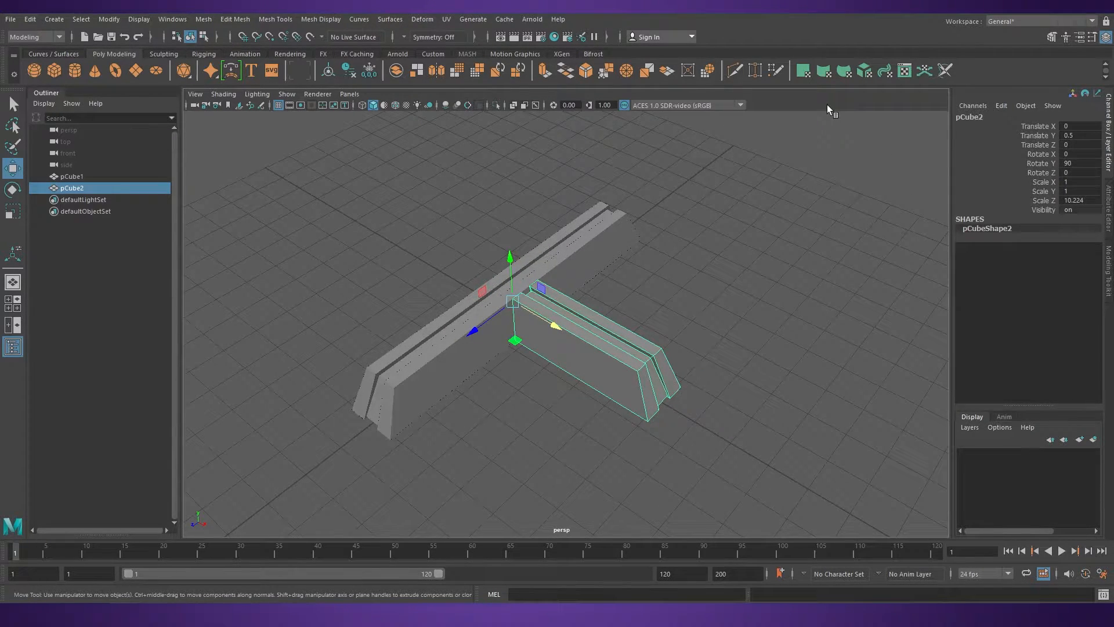
{"action": "left_click", "coordinate": [174, 19]}
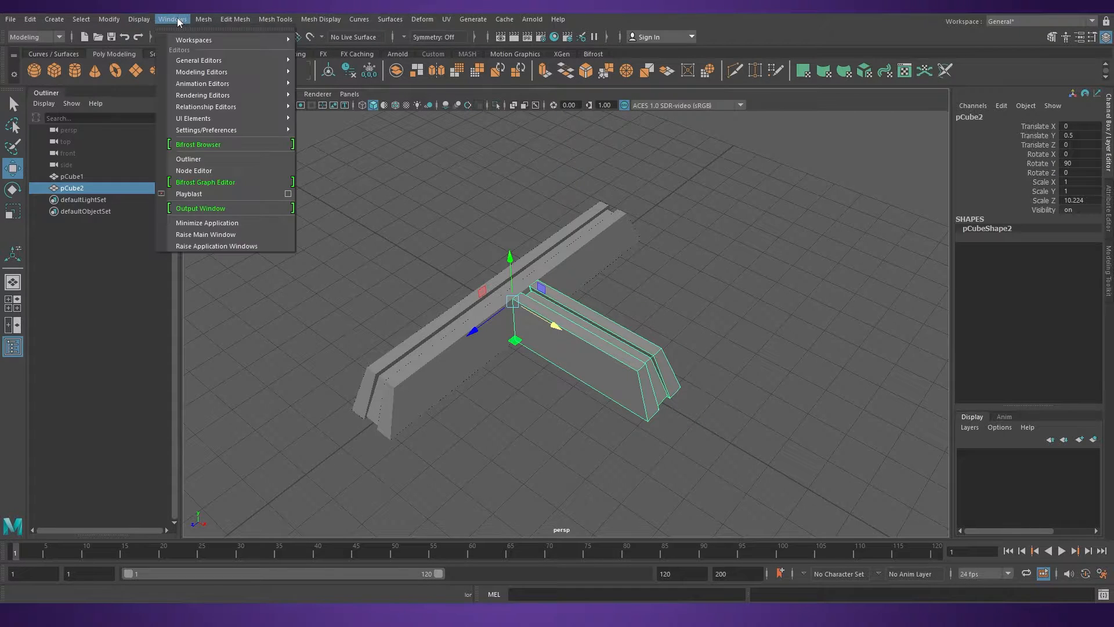
{"action": "mouse_move", "coordinate": [109, 19]}
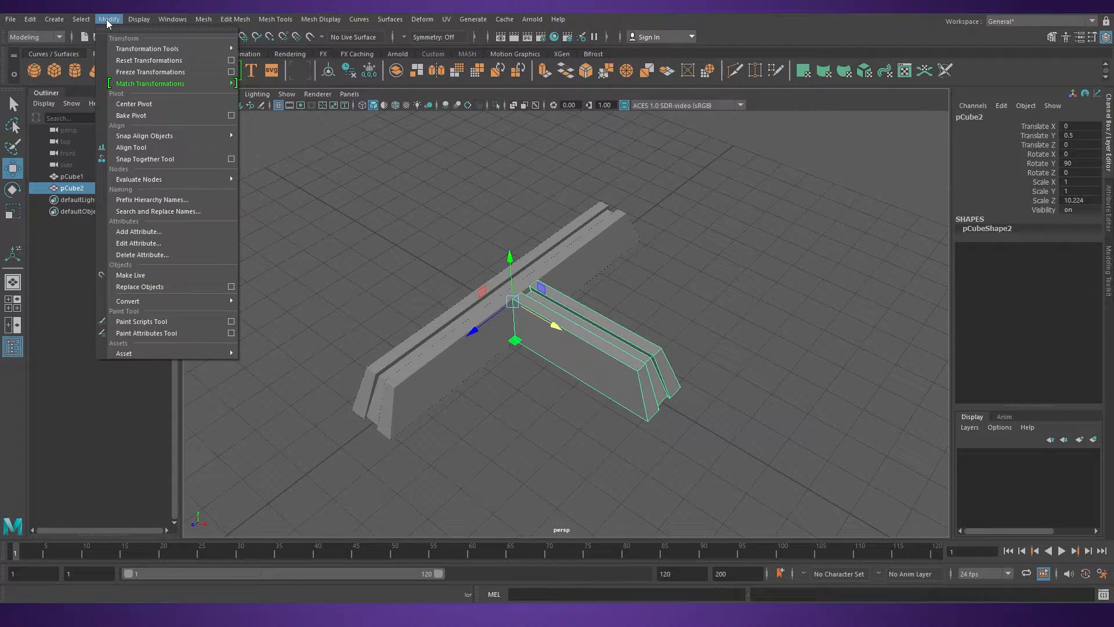
{"action": "left_click", "coordinate": [141, 72], "text": "ctrl+shift"}
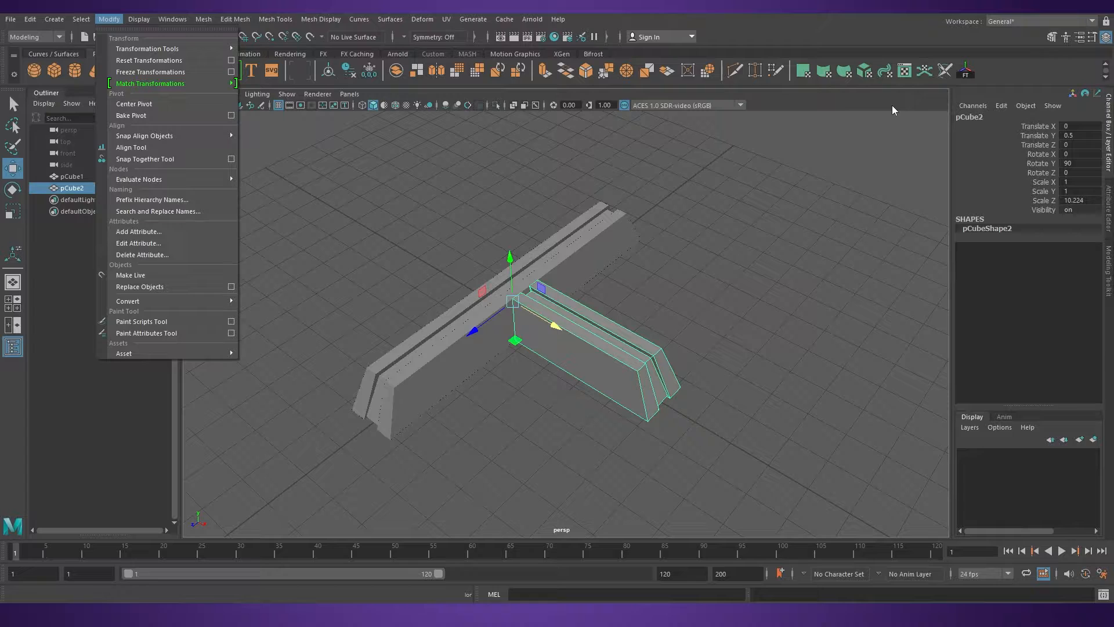
{"action": "left_click", "coordinate": [965, 72]}
{"action": "left_click_drag", "start_coordinate": [537, 358], "coordinate": [566, 334], "text": "alt"}
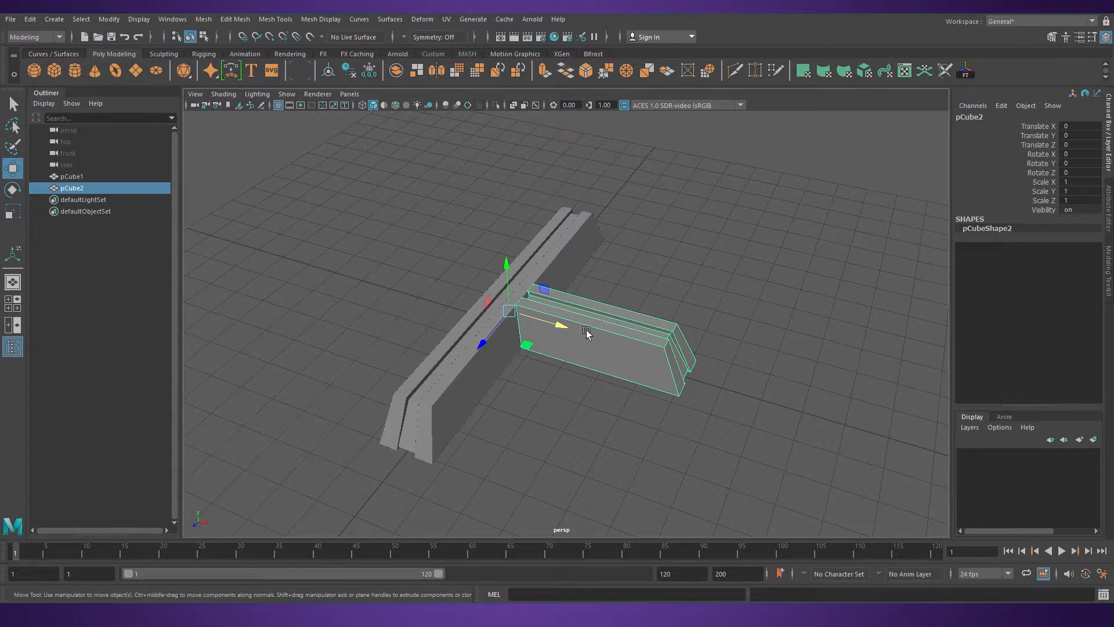
Duplicate the short block and set the copy's Scale X to -1 to mirror it across the long block
{"action": "left_click", "coordinate": [1081, 184]}
{"action": "left_click", "coordinate": [849, 254]}
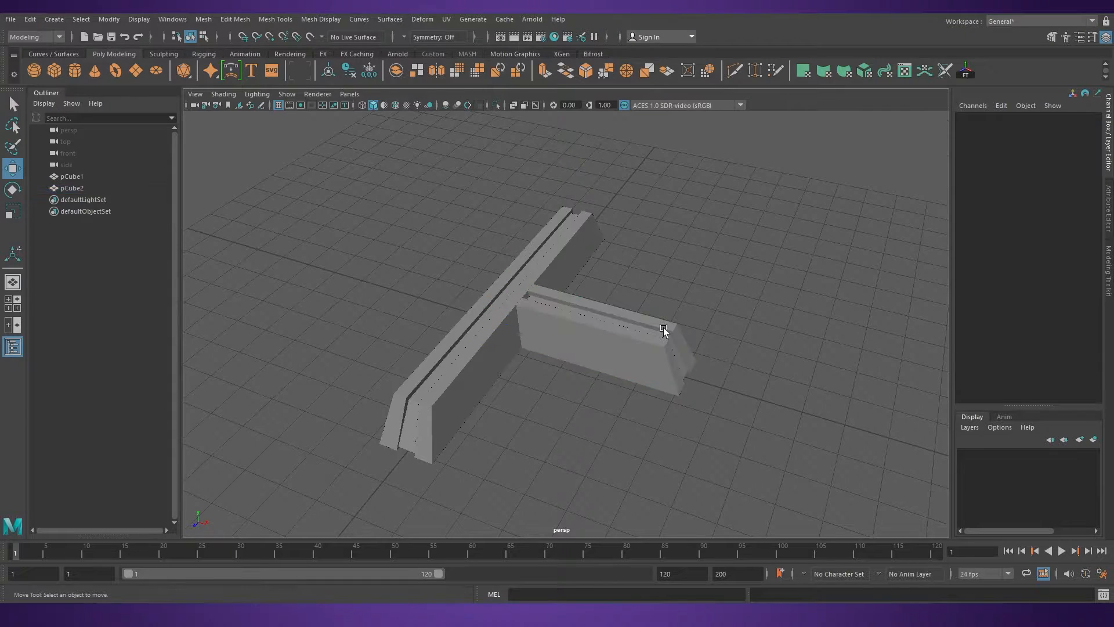
{"action": "left_click", "coordinate": [664, 327]}
{"action": "key", "text": "ctrl+d"}
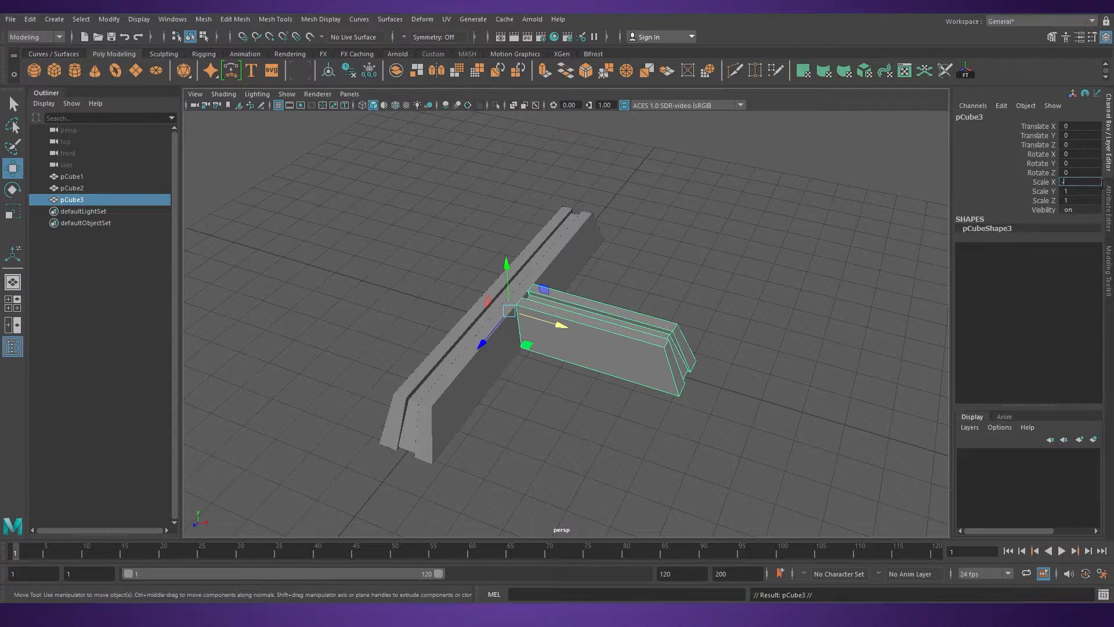
{"action": "type", "text": "-1"}
{"action": "key", "text": "Return"}
{"action": "left_click", "coordinate": [772, 309]}
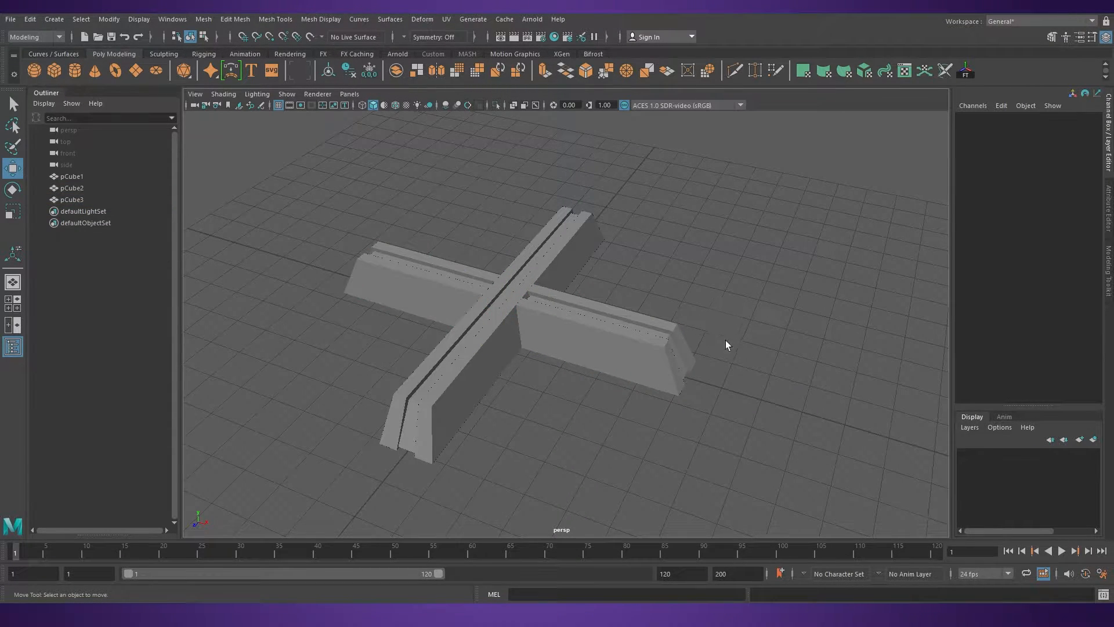
Create a polygon cube and raise it to about 1.723 in Y so it rests on top of the crossed beams
{"action": "left_click_drag", "start_coordinate": [725, 340], "coordinate": [625, 332], "text": "alt"}
{"action": "right_click_drag", "start_coordinate": [624, 333], "coordinate": [614, 316], "text": "alt"}
{"action": "left_click_drag", "start_coordinate": [614, 316], "coordinate": [617, 385], "text": "alt"}
{"action": "right_click_drag", "start_coordinate": [617, 386], "coordinate": [708, 376], "text": "alt"}
{"action": "left_click_drag", "start_coordinate": [708, 377], "coordinate": [737, 326], "text": "alt"}
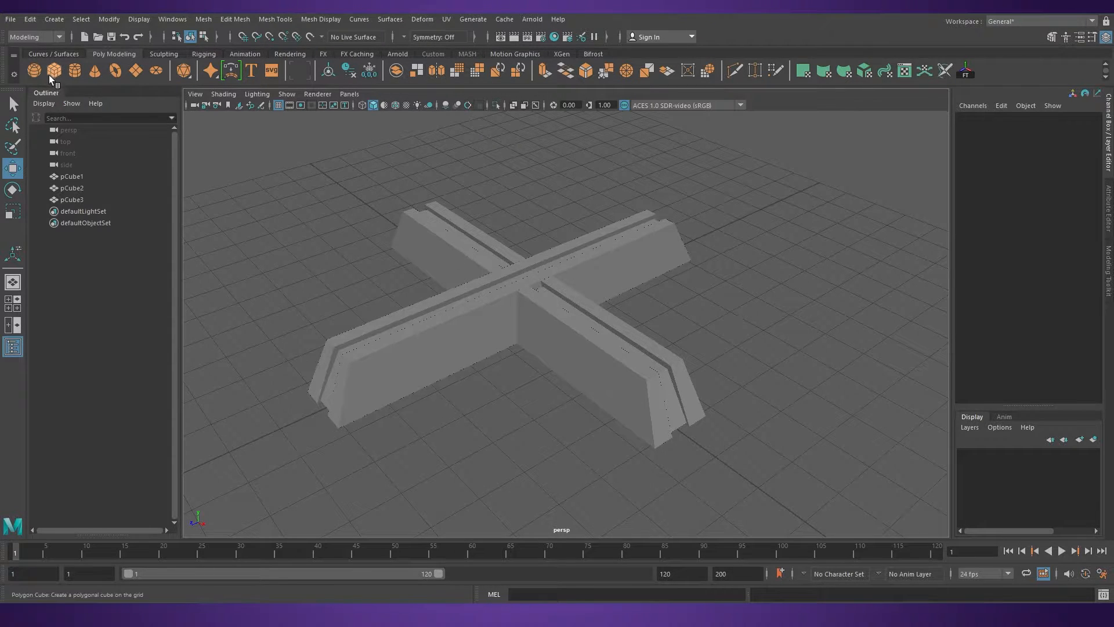
{"action": "key", "text": "g"}
{"action": "key", "text": "space"}
{"action": "key", "text": "space"}
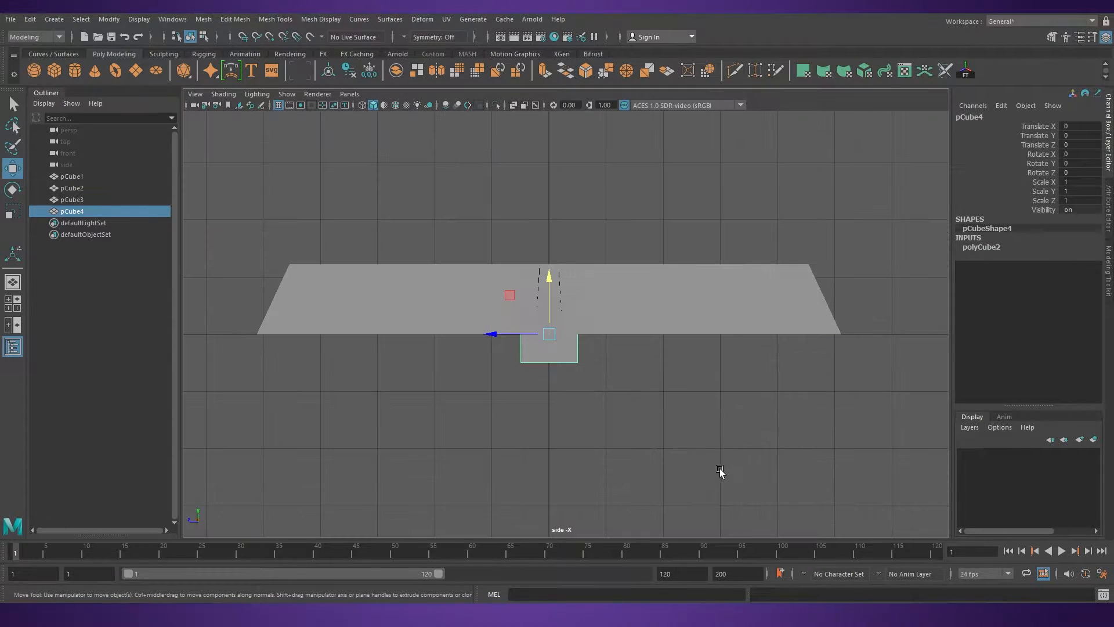
{"action": "scroll", "coordinate": [589, 340], "scroll_direction": "down", "scroll_amount": 1}
{"action": "left_click_drag", "start_coordinate": [589, 339], "coordinate": [582, 216]}
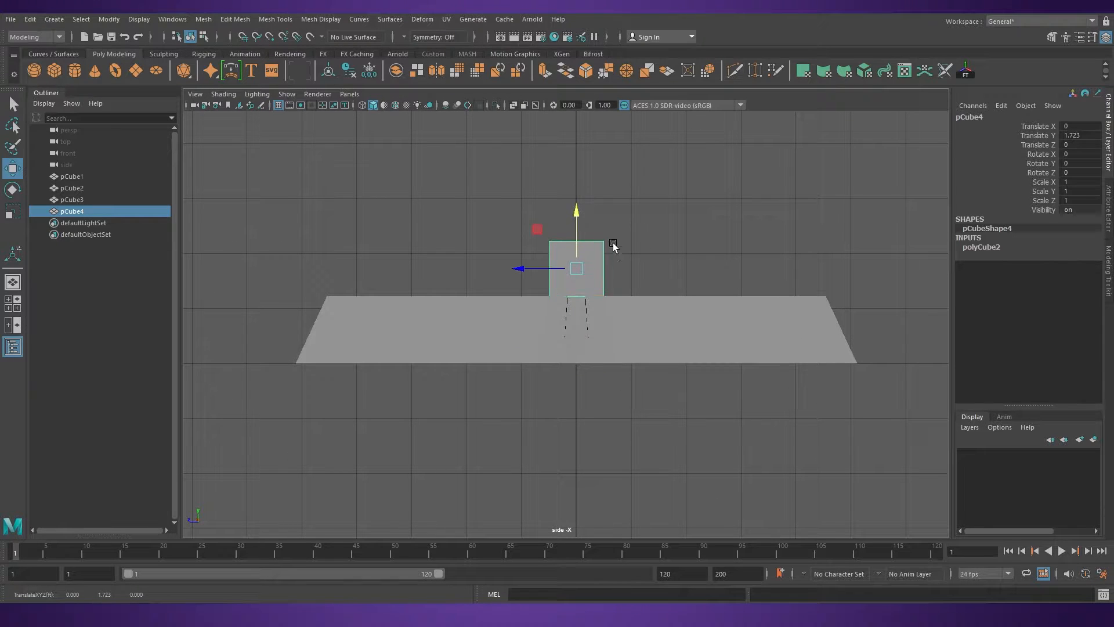
Scale the cube to about 9.364 in X and Z, forming a wide square slab over the crossed beams
{"action": "key", "text": "space"}
{"action": "key", "text": "space"}
{"action": "scroll", "coordinate": [682, 377], "scroll_direction": "down", "scroll_amount": 2}
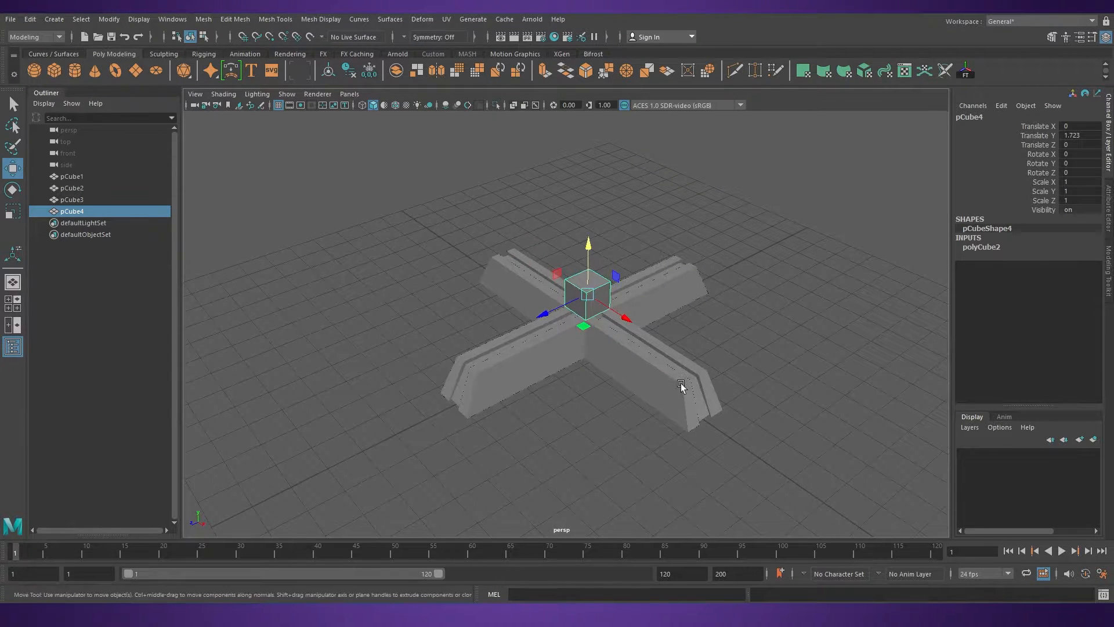
{"action": "scroll", "coordinate": [671, 398], "scroll_direction": "up", "scroll_amount": 2}
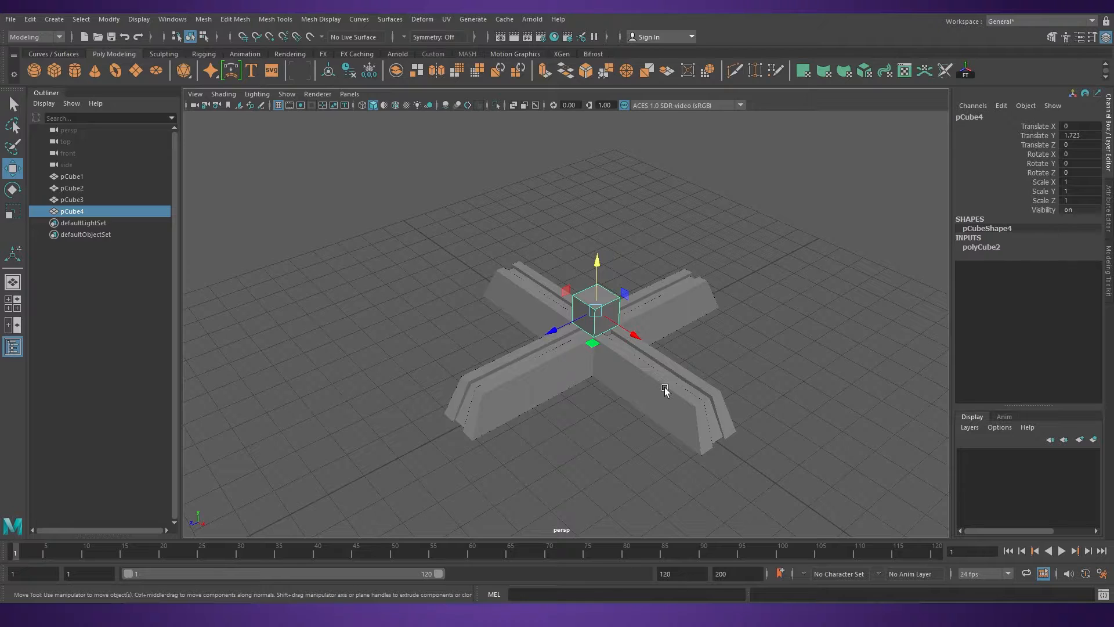
{"action": "key", "text": "r"}
{"action": "left_click", "coordinate": [596, 344]}
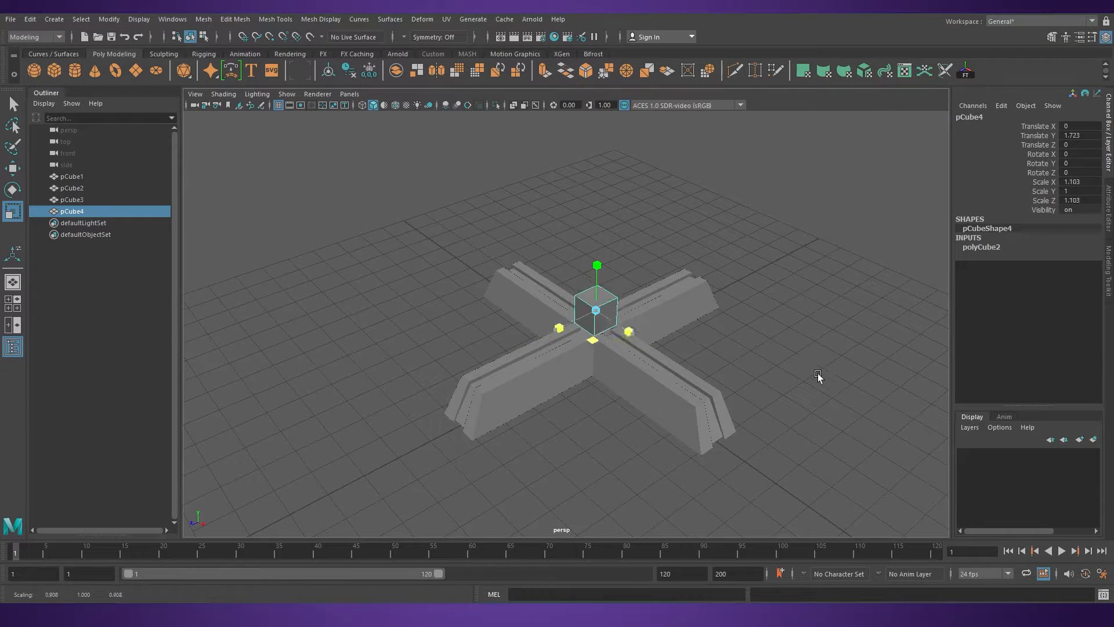
{"action": "middle_click_drag", "start_coordinate": [818, 374], "coordinate": [1039, 493]}
{"action": "left_click_drag", "start_coordinate": [593, 344], "coordinate": [653, 378]}
{"action": "scroll", "coordinate": [653, 378], "scroll_direction": "down", "scroll_amount": 3}
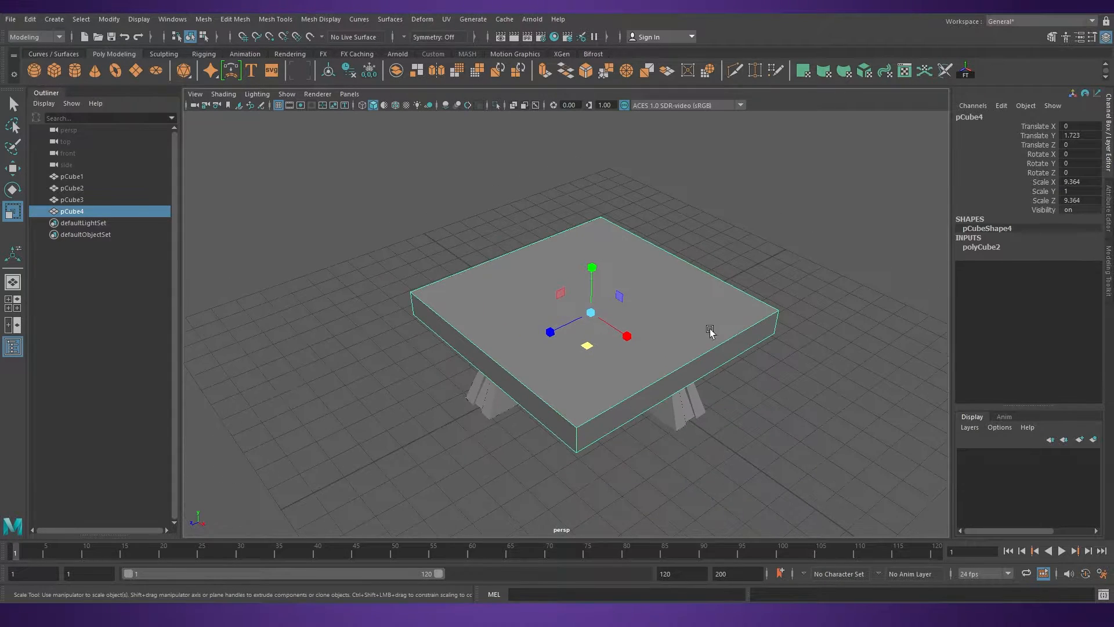
Select the slab's top face and raise it along Y to make a tall tower body
{"action": "right_click_drag", "start_coordinate": [700, 295], "coordinate": [691, 321]}
{"action": "key", "text": "space"}
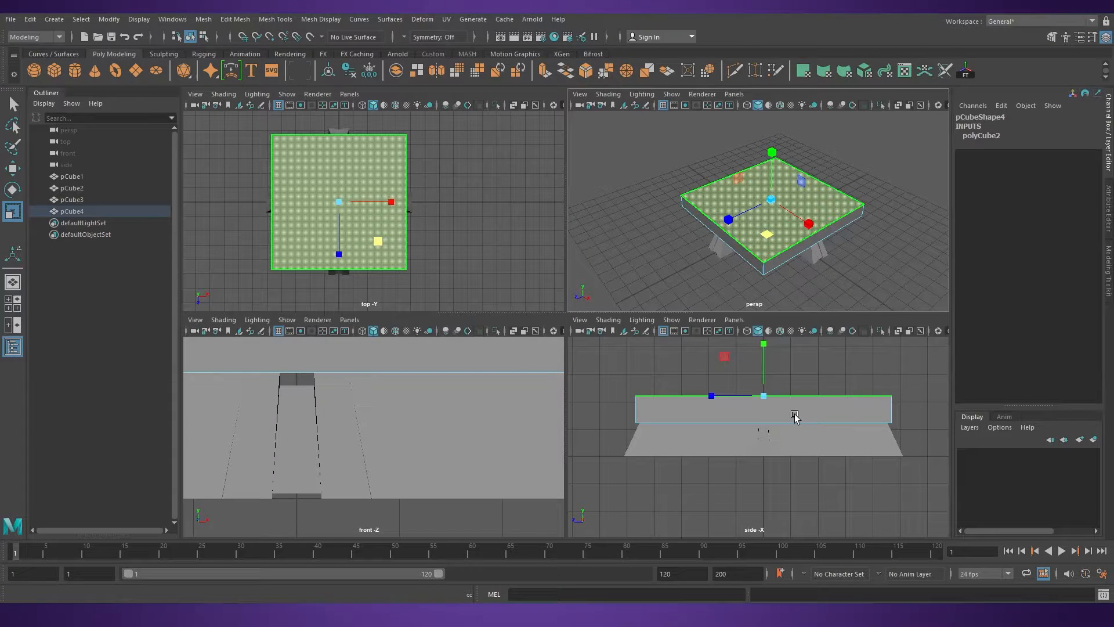
{"action": "key", "text": "space"}
{"action": "scroll", "coordinate": [639, 407], "scroll_direction": "down", "scroll_amount": 4}
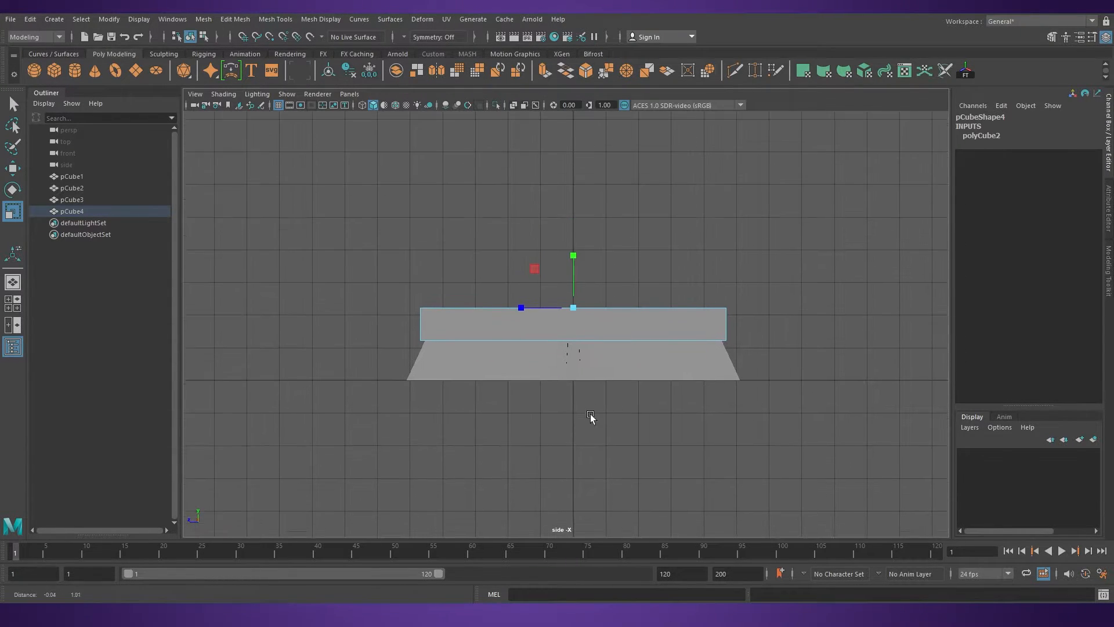
{"action": "key", "text": "w"}
{"action": "left_click_drag", "start_coordinate": [577, 256], "coordinate": [584, 125]}
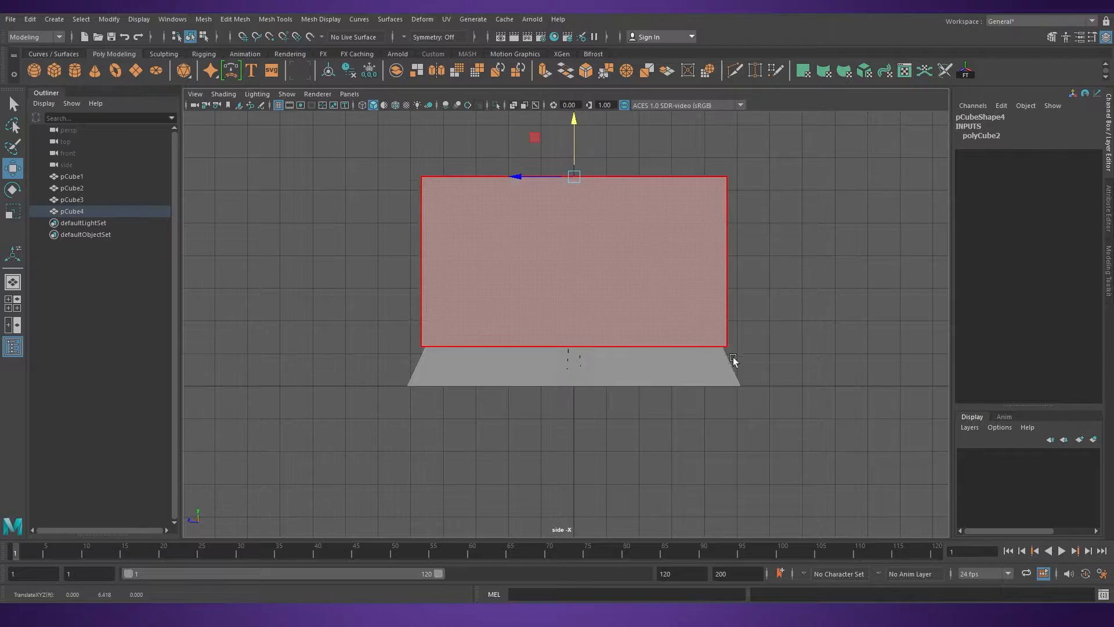
{"action": "scroll", "coordinate": [605, 329], "scroll_direction": "down", "scroll_amount": 2}
{"action": "middle_click_drag", "start_coordinate": [605, 329], "coordinate": [590, 378], "text": "alt"}
{"action": "left_click_drag", "start_coordinate": [572, 272], "coordinate": [507, 202]}
Scale the tower's top face down to about half the base width to taper the body
{"action": "key", "text": "space"}
{"action": "key", "text": "space"}
{"action": "scroll", "coordinate": [682, 370], "scroll_direction": "down", "scroll_amount": 4}
{"action": "key", "text": "r"}
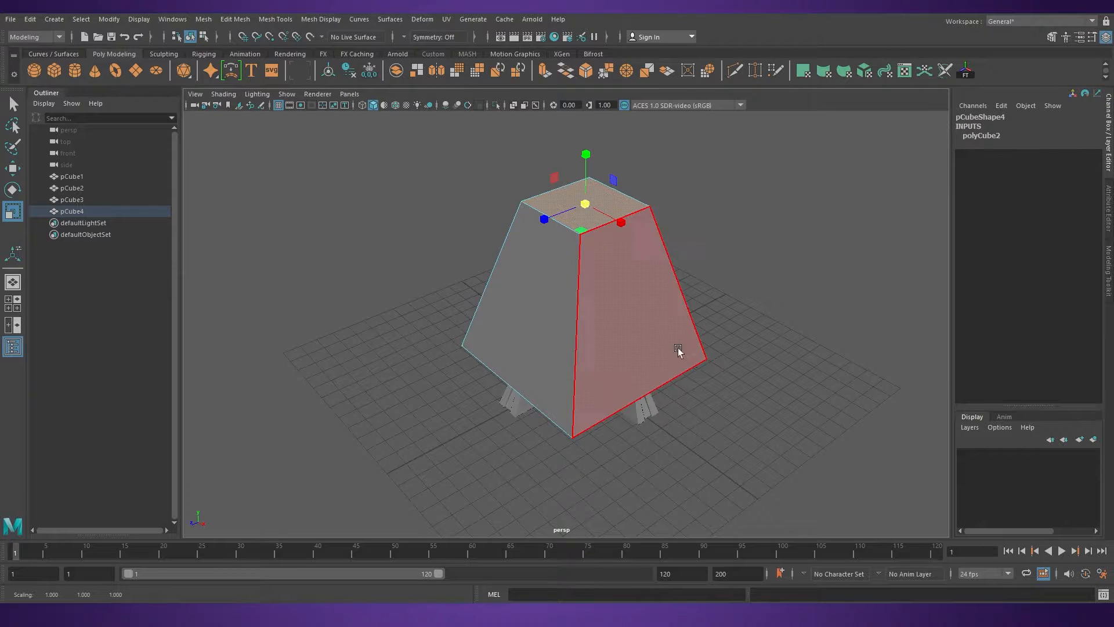
{"action": "left_click_drag", "start_coordinate": [678, 347], "coordinate": [615, 290], "text": "alt"}
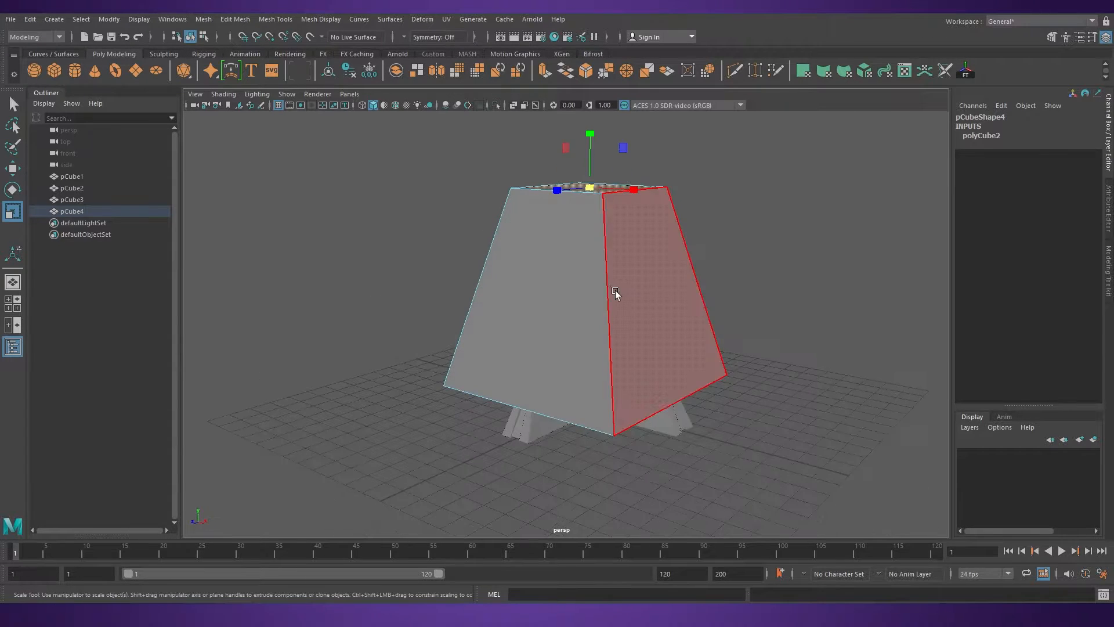
In object mode, scale the tower body in X and Z to about 8.578
{"action": "right_click_drag", "start_coordinate": [615, 290], "coordinate": [771, 219]}
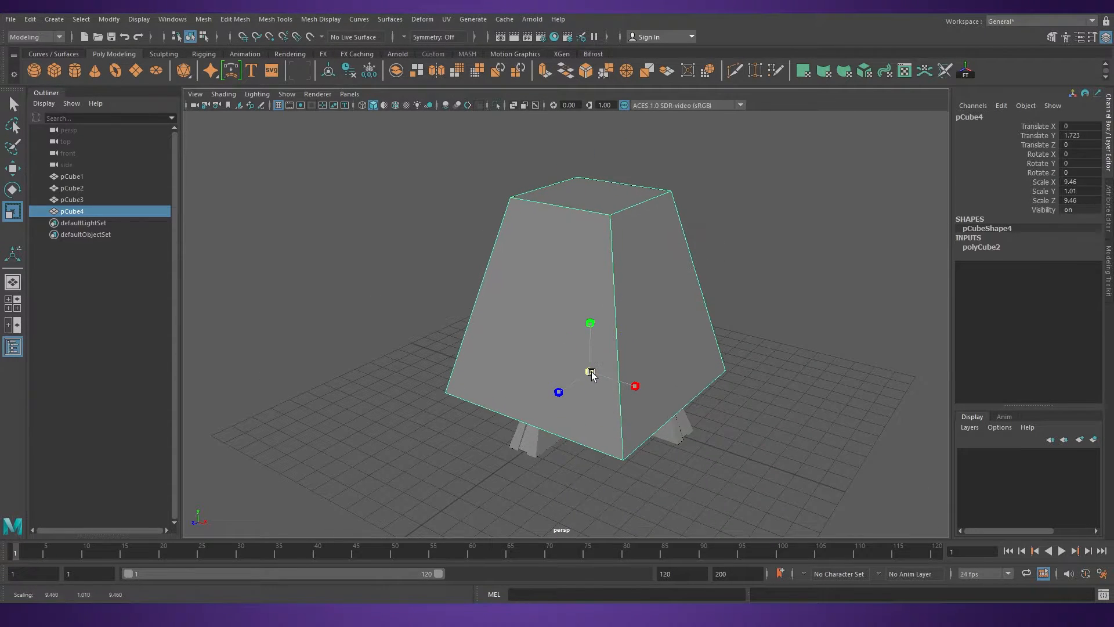
{"action": "left_click_drag", "start_coordinate": [600, 398], "coordinate": [599, 397]}
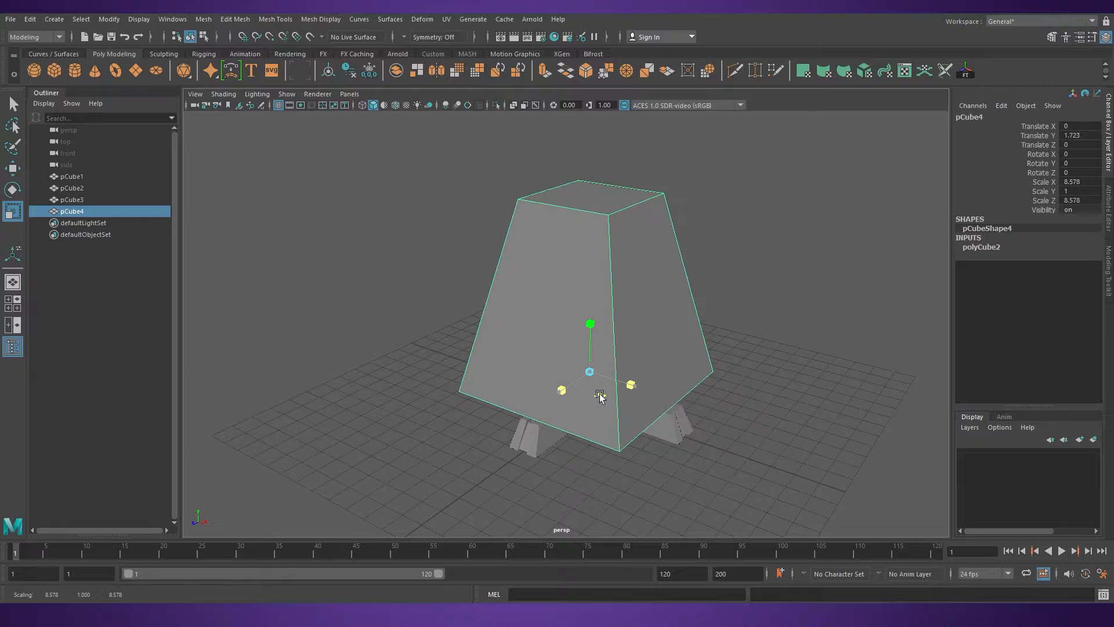
{"action": "left_click", "coordinate": [826, 413]}
{"action": "left_click_drag", "start_coordinate": [826, 413], "coordinate": [633, 338], "text": "alt"}
{"action": "left_click", "coordinate": [634, 338]}
{"action": "left_click_drag", "start_coordinate": [709, 376], "coordinate": [690, 370], "text": "alt"}
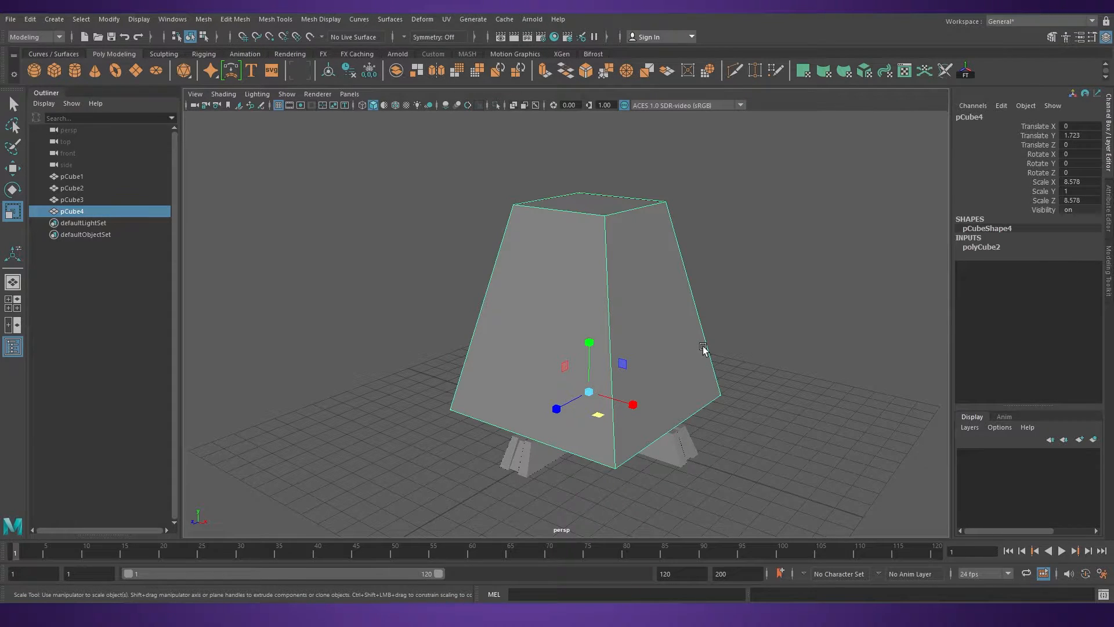
Check the tapered tower body from a higher angle and save the scene
{"action": "left_click", "coordinate": [774, 271]}
{"action": "left_click", "coordinate": [645, 302]}
{"action": "left_click_drag", "start_coordinate": [644, 341], "coordinate": [610, 319], "text": "alt"}
{"action": "key", "text": "ctrl+s"}
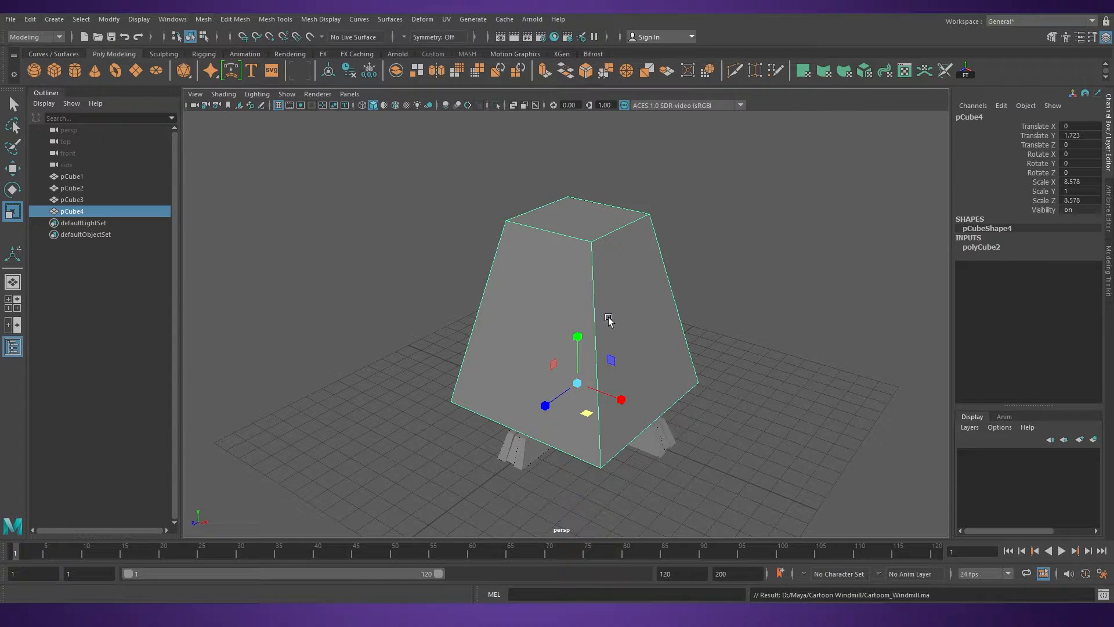
Create a polygon cube and place it at the tower's positive-Z base edge, at about Y 1.702 and Z 4.07
{"action": "key", "text": "space"}
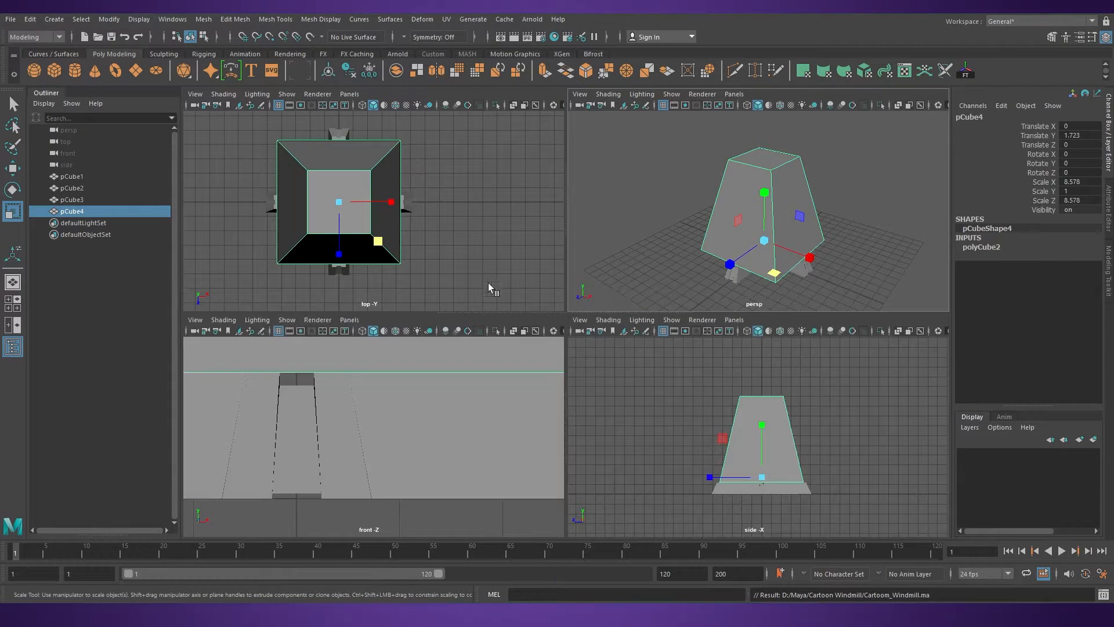
{"action": "key", "text": "space"}
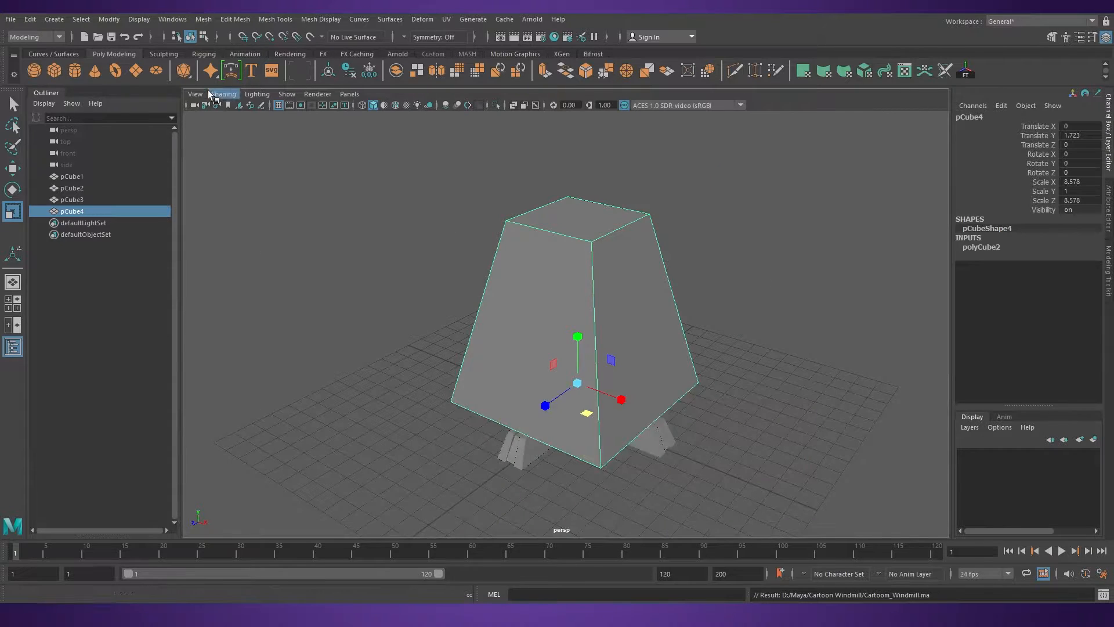
{"action": "left_click", "coordinate": [54, 70]}
{"action": "scroll", "coordinate": [609, 396], "scroll_direction": "down", "scroll_amount": 2}
{"action": "key", "text": "w"}
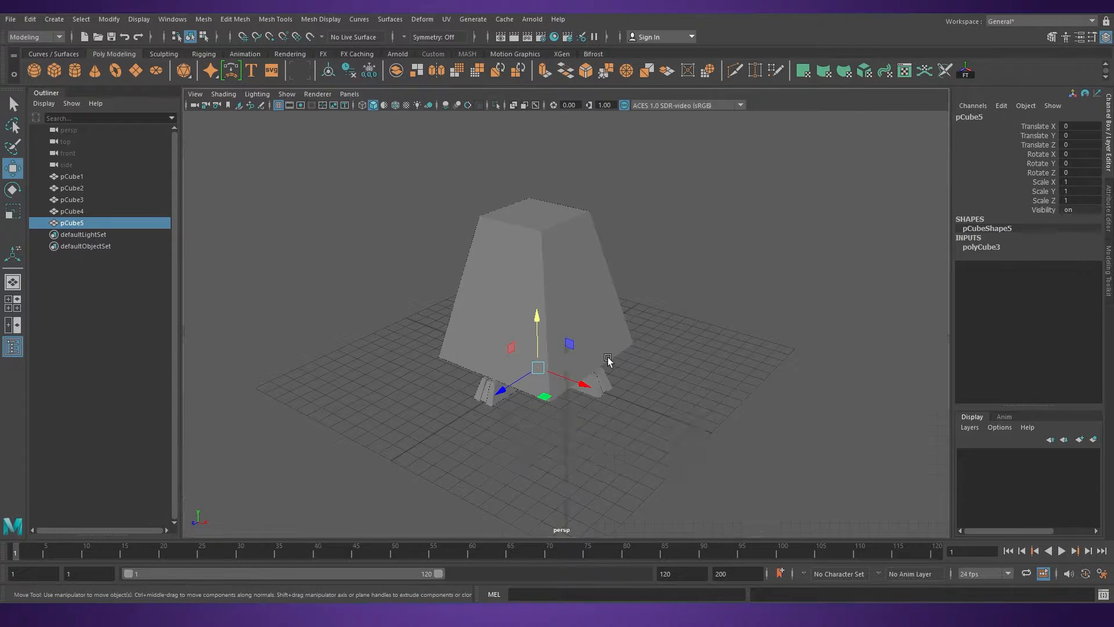
{"action": "key", "text": "space"}
{"action": "left_click_drag", "start_coordinate": [801, 455], "coordinate": [659, 480]}
{"action": "key", "text": "4"}
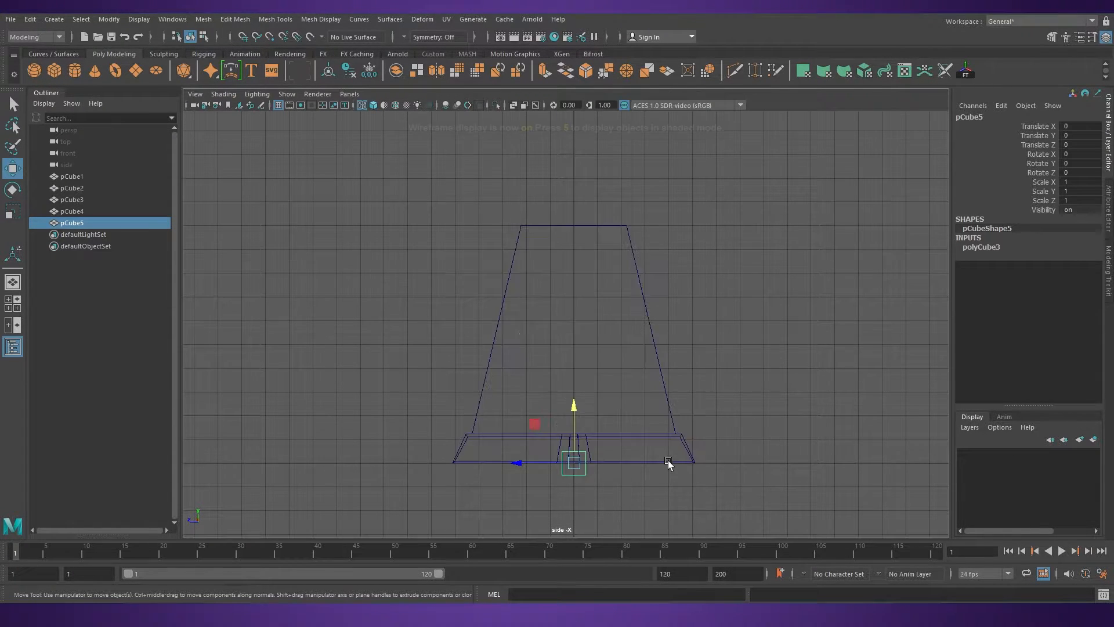
{"action": "scroll", "coordinate": [664, 460], "scroll_direction": "up", "scroll_amount": 5}
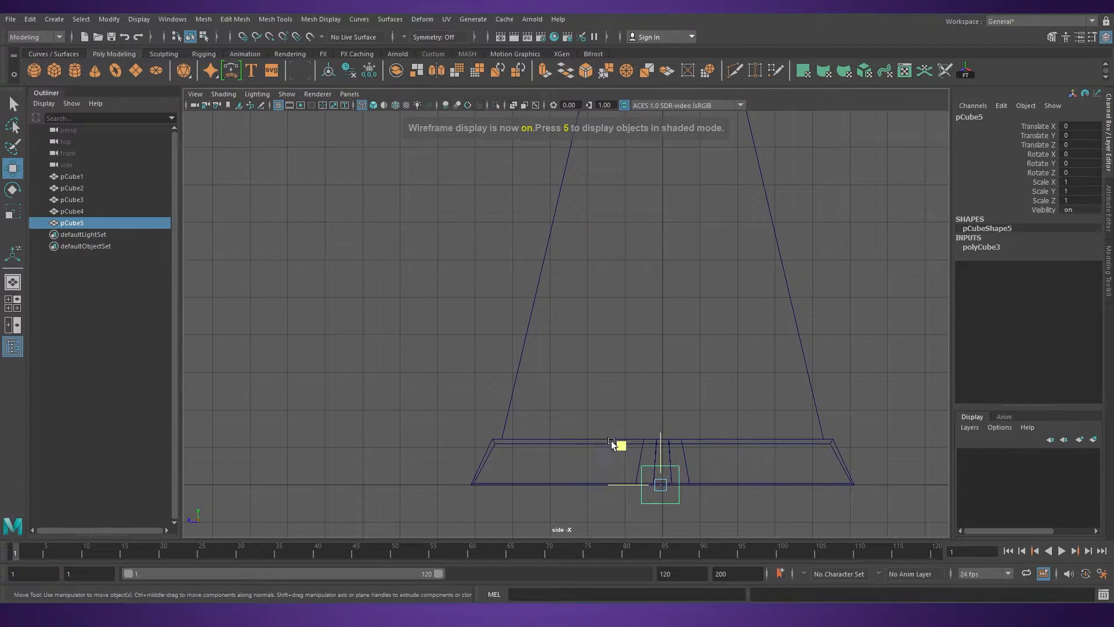
{"action": "left_click_drag", "start_coordinate": [622, 444], "coordinate": [470, 381]}
{"action": "scroll", "coordinate": [575, 447], "scroll_direction": "down", "scroll_amount": 3}
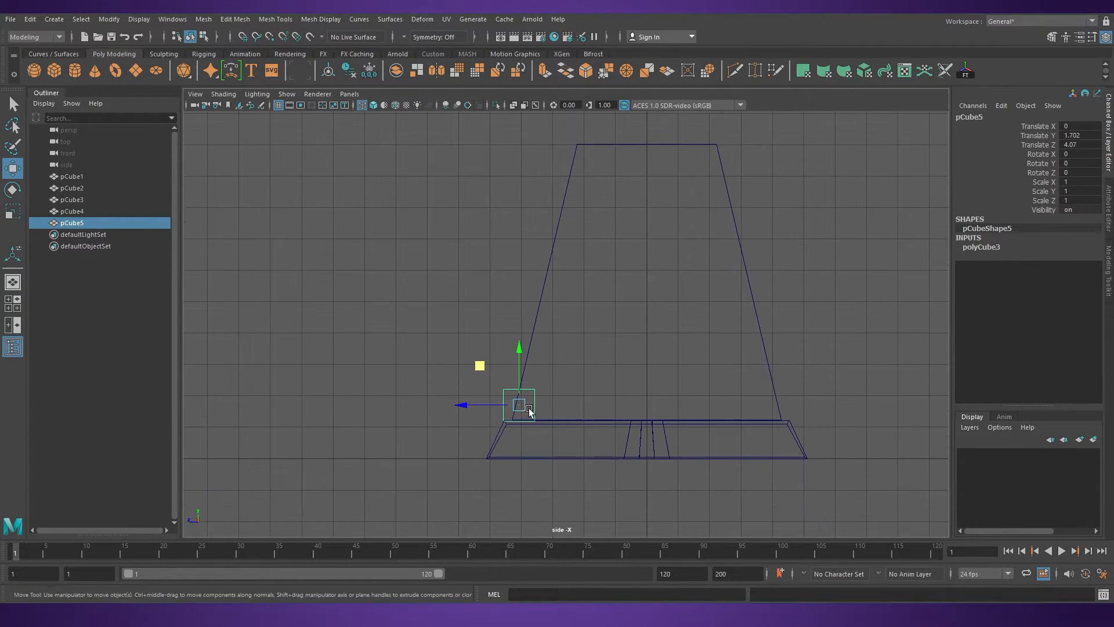
Move the new cube's upper vertices up and inward along the tower's sloped side to form a leaning post
{"action": "right_click_drag", "start_coordinate": [532, 404], "coordinate": [444, 308]}
{"action": "left_click_drag", "start_coordinate": [444, 308], "coordinate": [557, 419]}
{"action": "middle_click_drag", "start_coordinate": [639, 465], "coordinate": [638, 534], "text": "alt"}
{"action": "left_click_drag", "start_coordinate": [525, 424], "coordinate": [560, 373]}
Scale the post's top vertices in X and Z by about 0.72 to narrow its upper end
{"action": "key", "text": "r"}
{"action": "left_click_drag", "start_coordinate": [515, 277], "coordinate": [513, 275]}
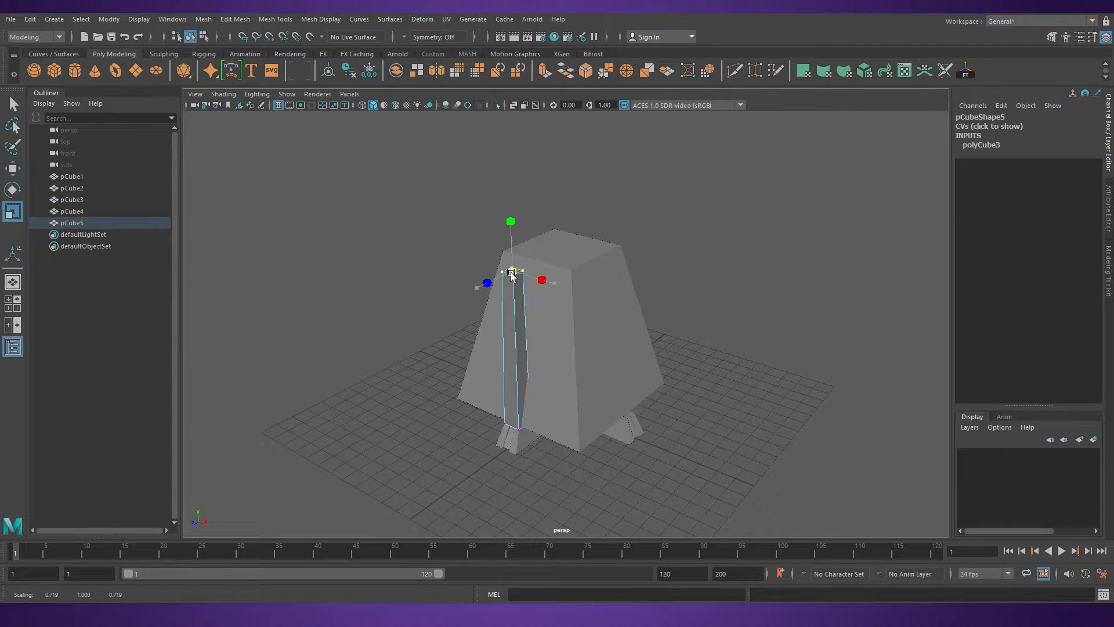
{"action": "mouse_move", "coordinate": [546, 369]}
{"action": "left_mouse_down", "text": "alt"}
{"action": "mouse_move", "coordinate": [573, 401]}
{"action": "mouse_move", "coordinate": [549, 369]}
{"action": "left_mouse_up", "text": "alt"}
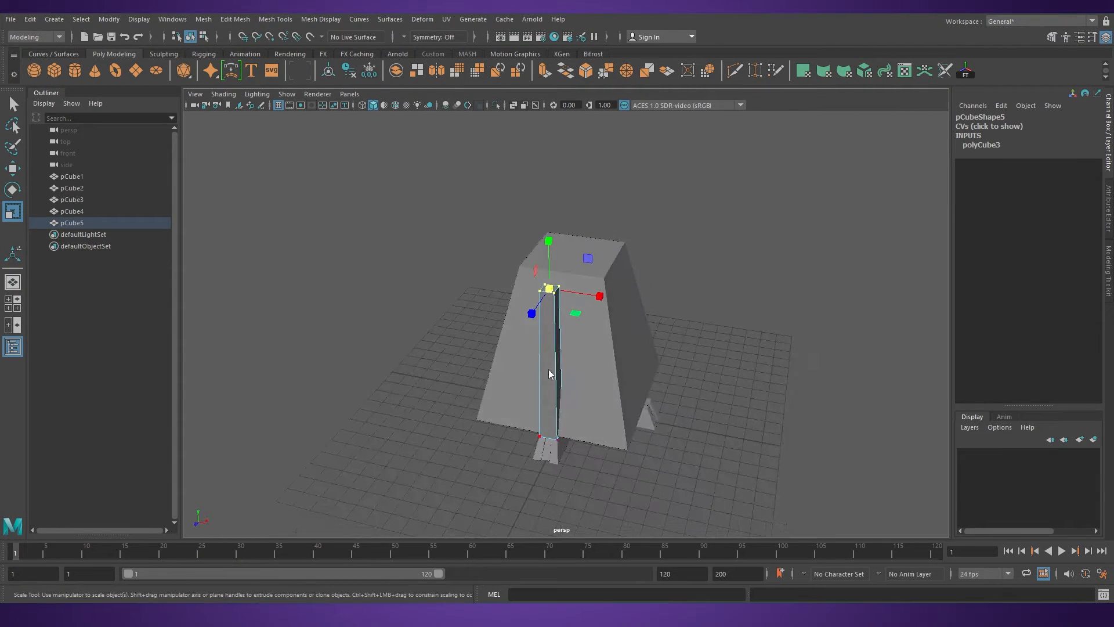
Return the post to object mode and scale it to about 0.893 in X and Z
{"action": "right_click_drag", "start_coordinate": [549, 369], "coordinate": [699, 259]}
{"action": "left_click_drag", "start_coordinate": [590, 371], "coordinate": [585, 400], "text": "alt"}
{"action": "left_click_drag", "start_coordinate": [521, 433], "coordinate": [677, 441]}
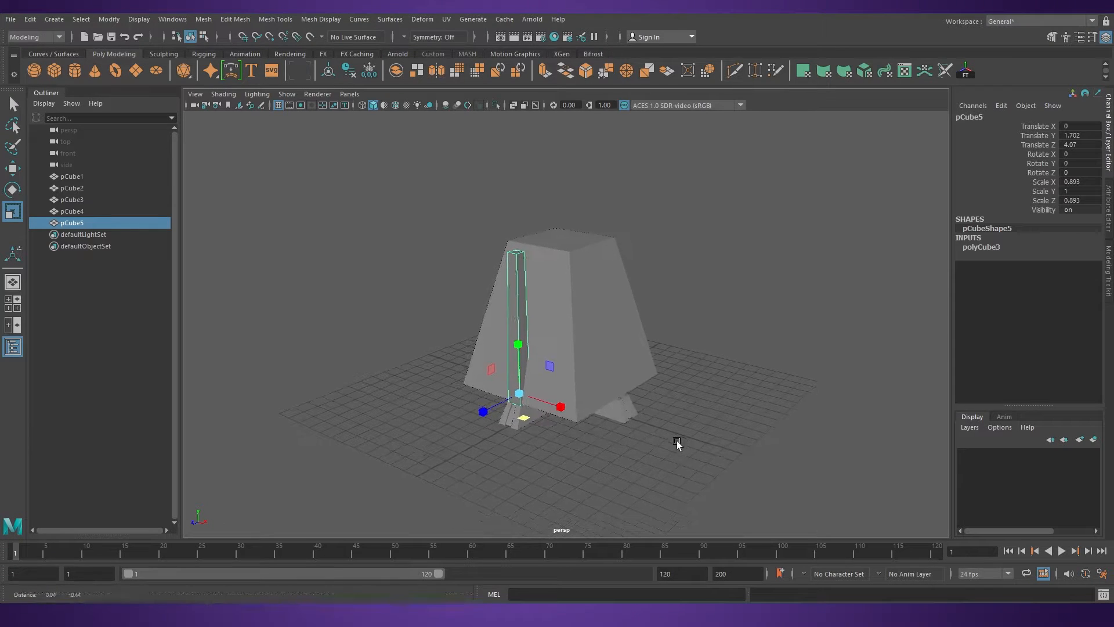
Move the post along X to about 3.98 so its base sits at the tower's positive-X, positive-Z corner
{"action": "key", "text": "w"}
{"action": "key", "text": "space"}
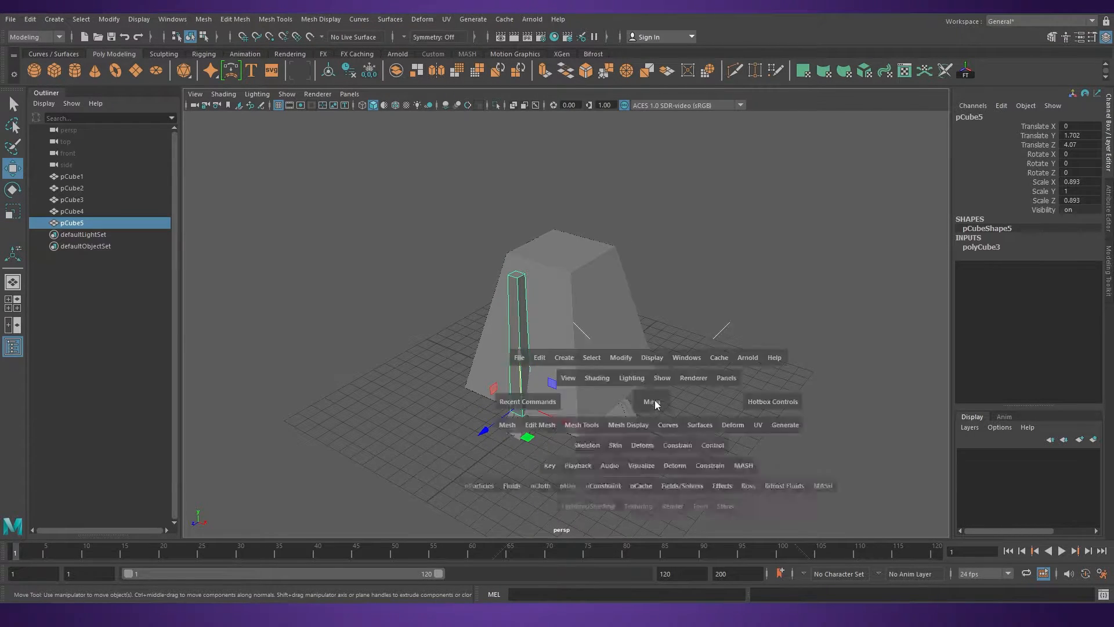
{"action": "left_click_drag", "start_coordinate": [509, 398], "coordinate": [620, 407]}
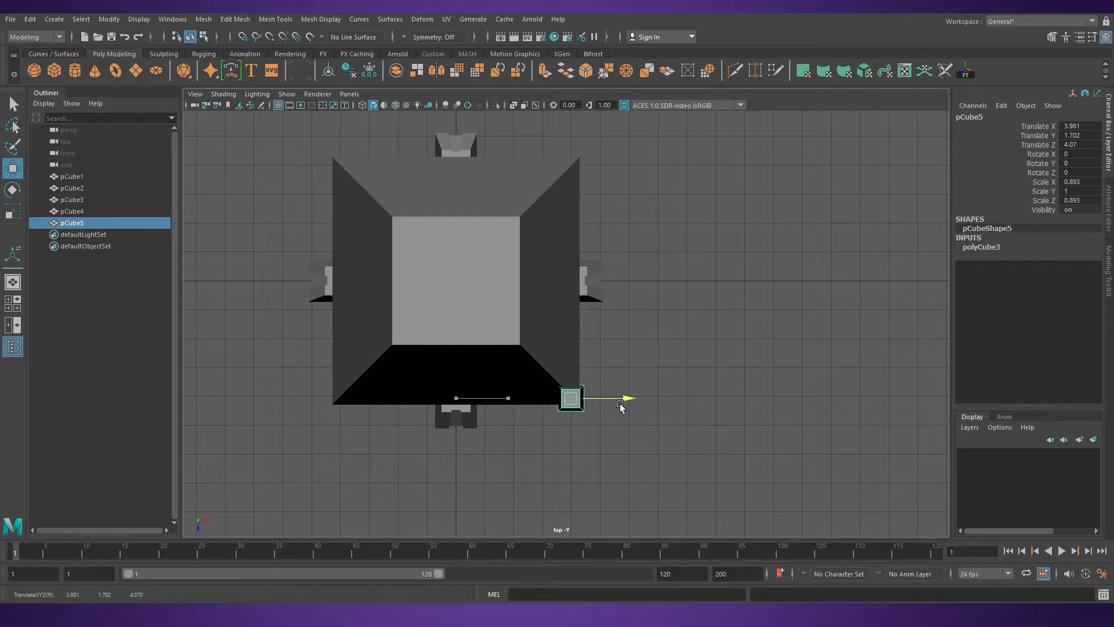
Rotate the corner post inward along the tower's slanted edge, about -12.8 degrees in X and 9.85 degrees in Z
{"action": "key", "text": "space"}
{"action": "key", "text": "space"}
{"action": "left_click_drag", "start_coordinate": [776, 194], "coordinate": [641, 381], "text": "alt"}
{"action": "key", "text": "e"}
{"action": "key", "text": "space"}
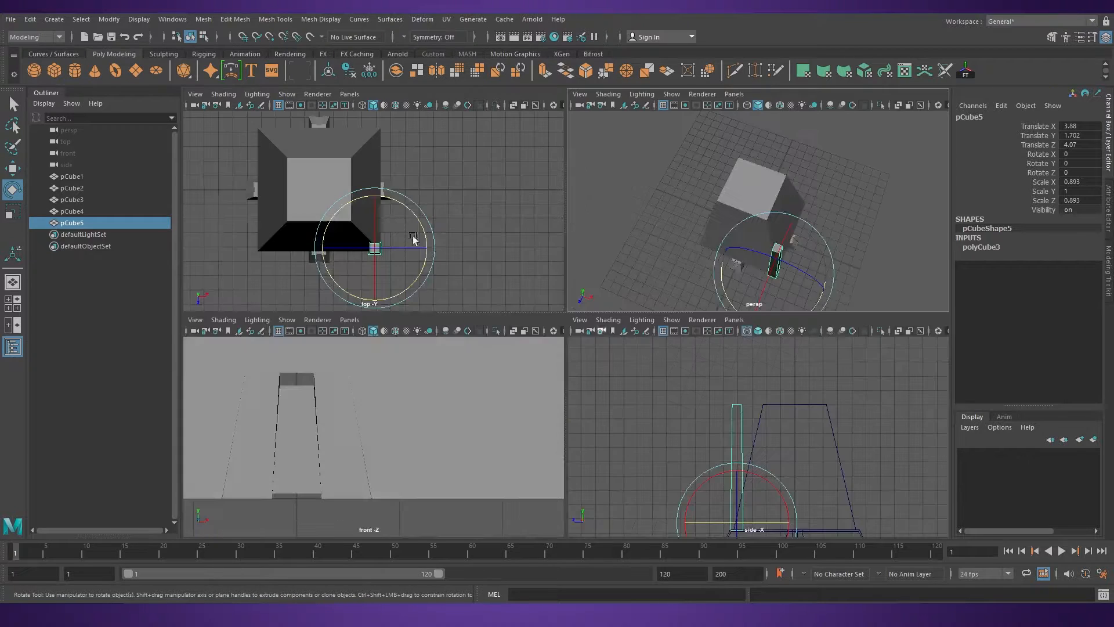
{"action": "key", "text": "space"}
{"action": "left_click_drag", "start_coordinate": [569, 375], "coordinate": [570, 363]}
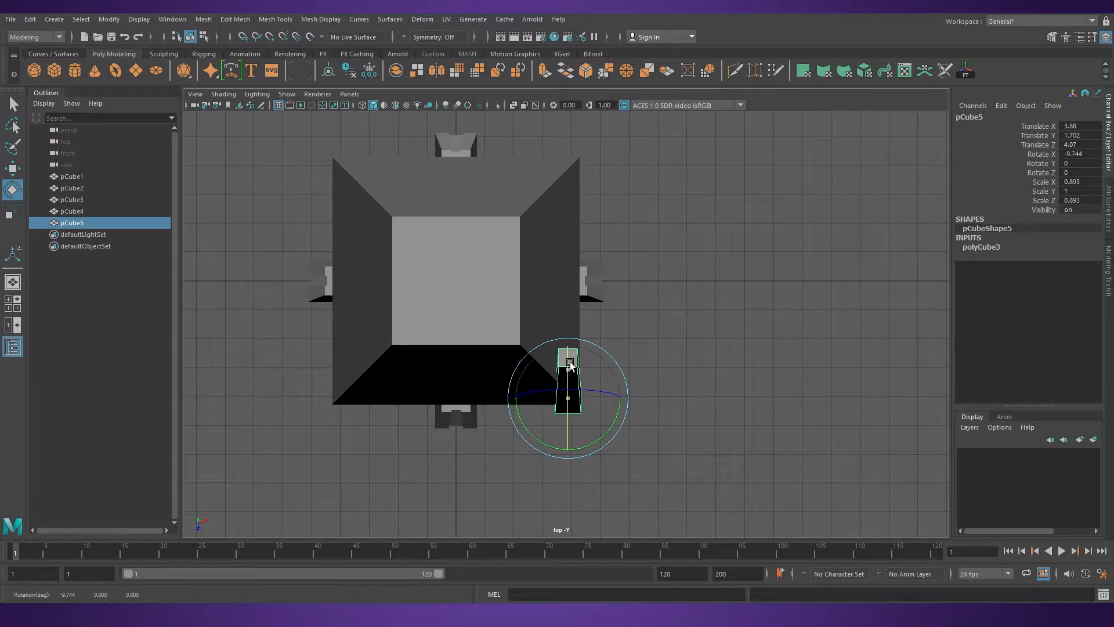
{"action": "left_click_drag", "start_coordinate": [611, 396], "coordinate": [596, 390]}
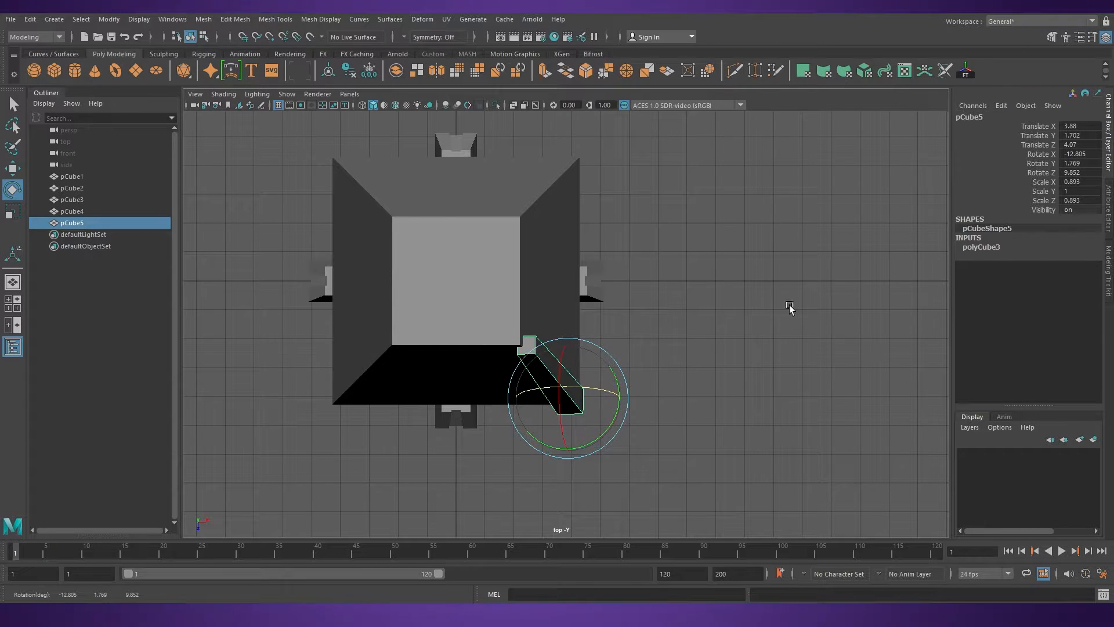
Set the post's Rotate X to -10 and adjust its Rotate Z to about 8.92
{"action": "left_click", "coordinate": [1098, 158]}
{"action": "type", "text": "-10"}
{"action": "key", "text": "Return"}
{"action": "key", "text": "Tab"}
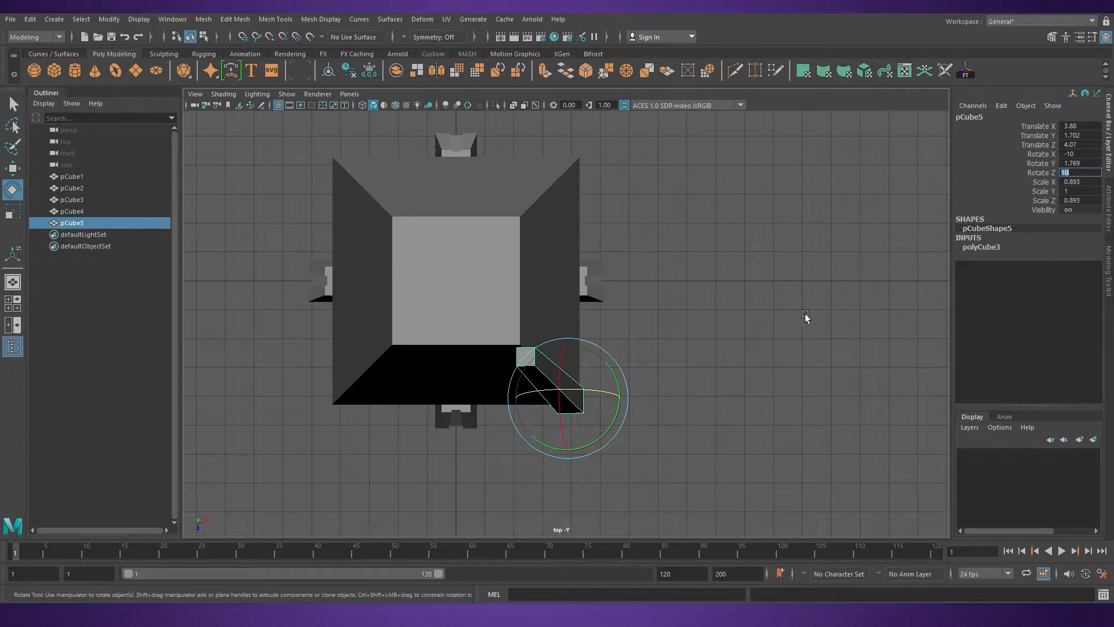
{"action": "left_click", "coordinate": [1040, 177]}
{"action": "middle_click_drag", "start_coordinate": [884, 207], "coordinate": [888, 208]}
{"action": "left_click", "coordinate": [768, 240]}
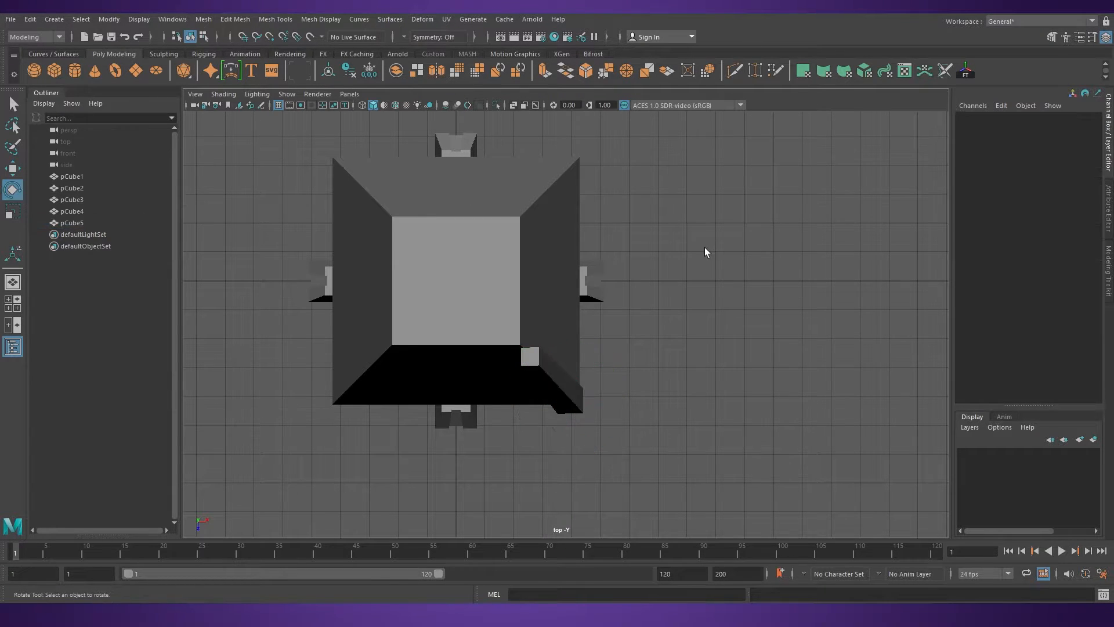
Lengthen the post to a Y scale of about 1.085 and set its Rotate Y to 0
{"action": "left_click_drag", "start_coordinate": [713, 240], "coordinate": [385, 209]}
{"action": "left_click_drag", "start_coordinate": [827, 181], "coordinate": [688, 285], "text": "alt"}
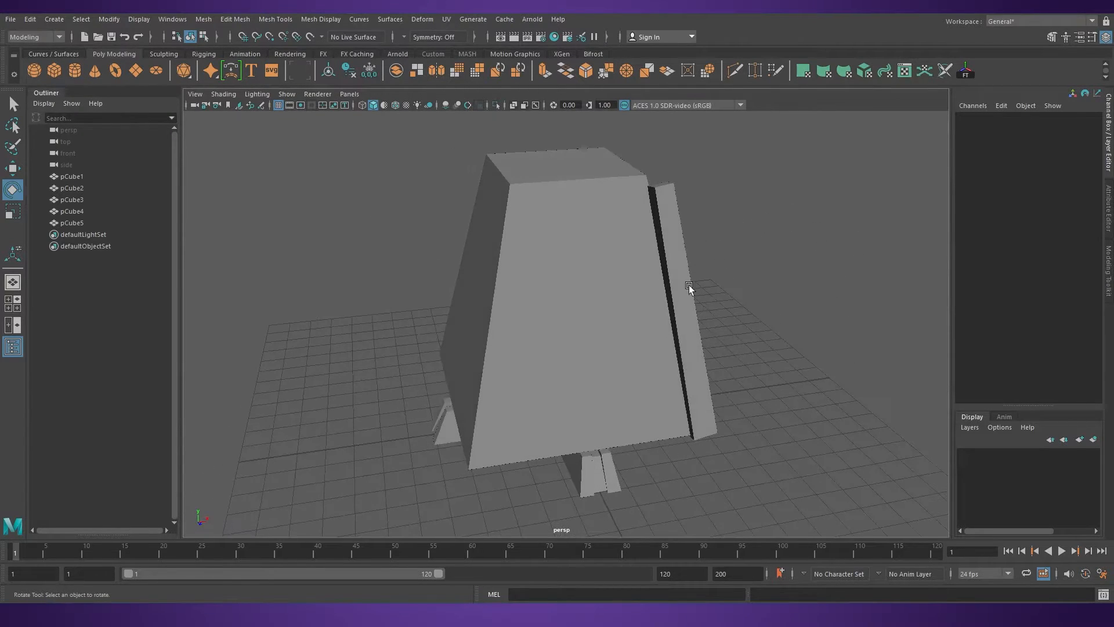
{"action": "left_click", "coordinate": [690, 288]}
{"action": "left_click_drag", "start_coordinate": [747, 344], "coordinate": [712, 342], "text": "alt"}
{"action": "key", "text": "r"}
{"action": "left_click_drag", "start_coordinate": [663, 388], "coordinate": [654, 393]}
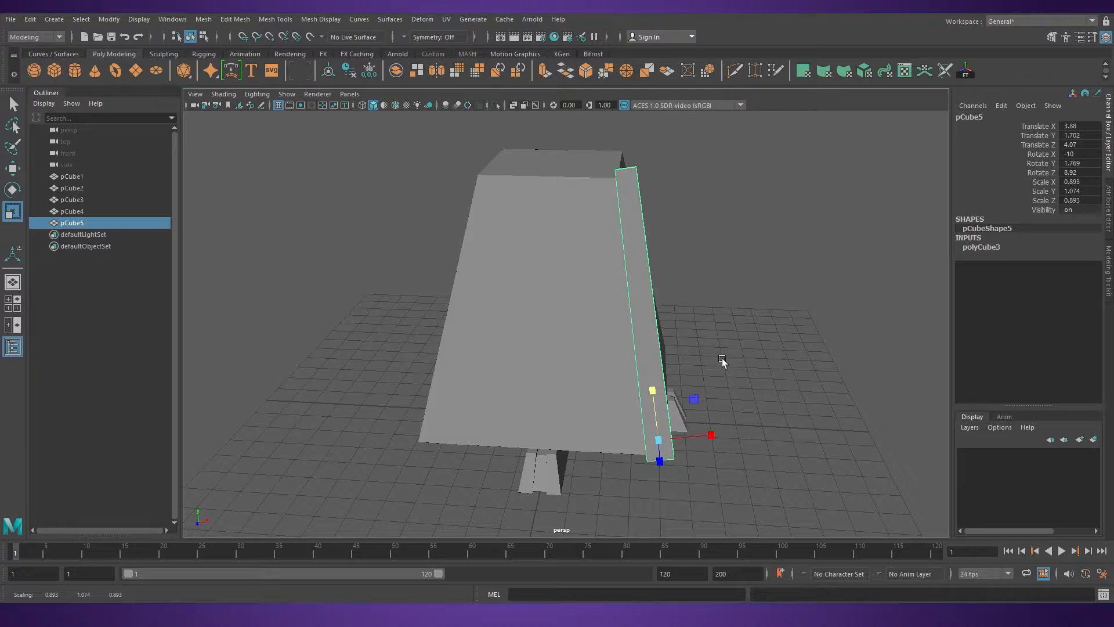
{"action": "left_click_drag", "start_coordinate": [722, 359], "coordinate": [1050, 272], "text": "alt"}
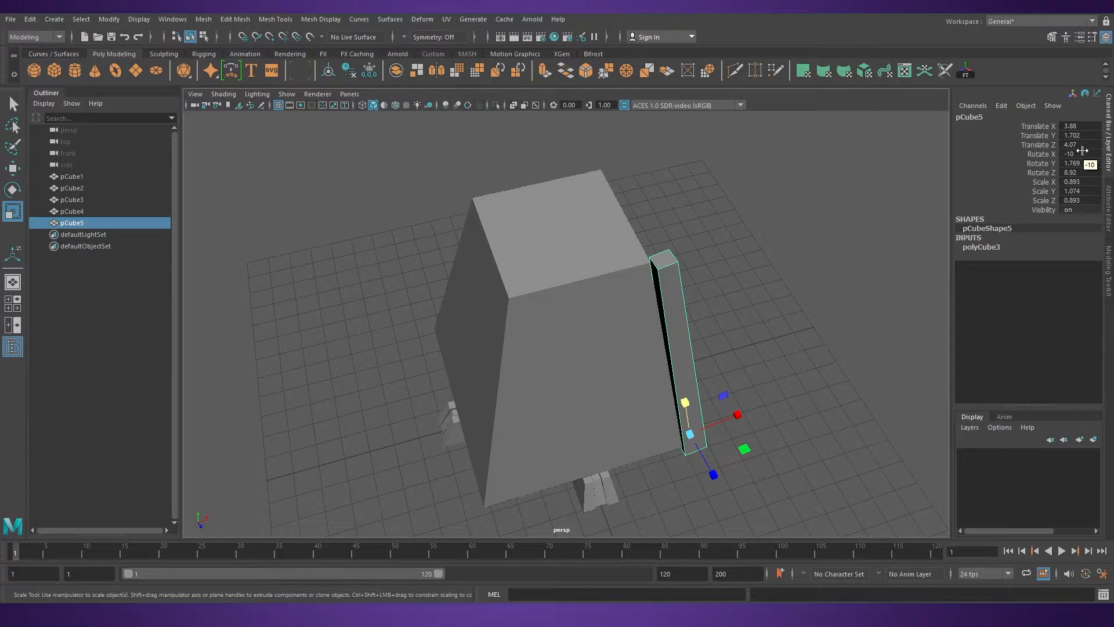
{"action": "type", "text": "0"}
{"action": "key", "text": "Return"}
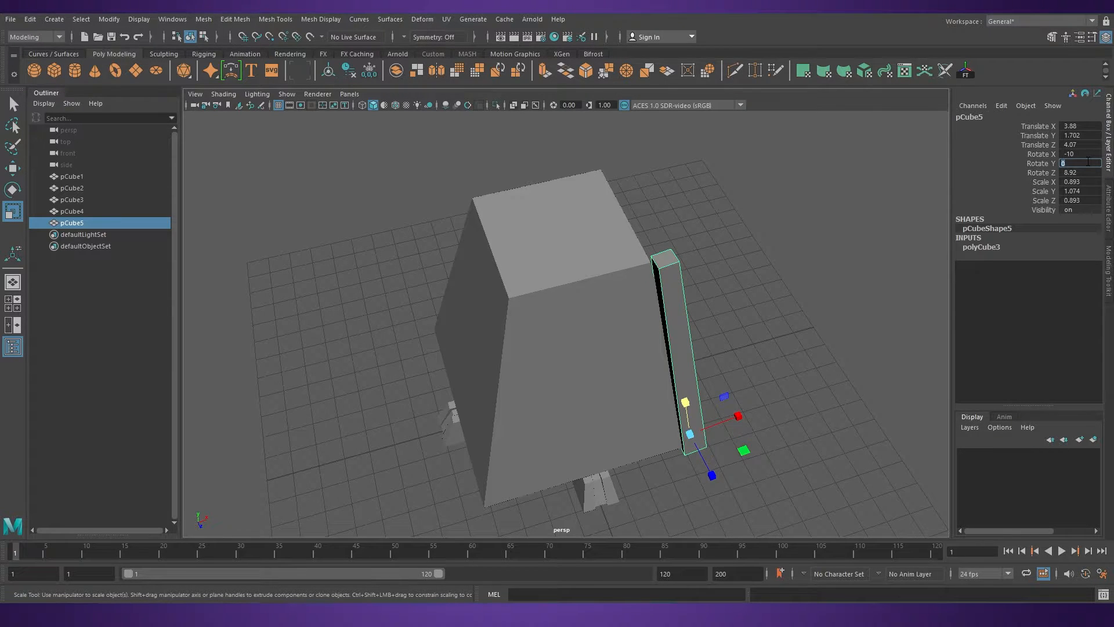
{"action": "left_click_drag", "start_coordinate": [743, 231], "coordinate": [640, 377], "text": "alt"}
{"action": "middle_click_drag", "start_coordinate": [641, 377], "coordinate": [676, 270], "text": "alt"}
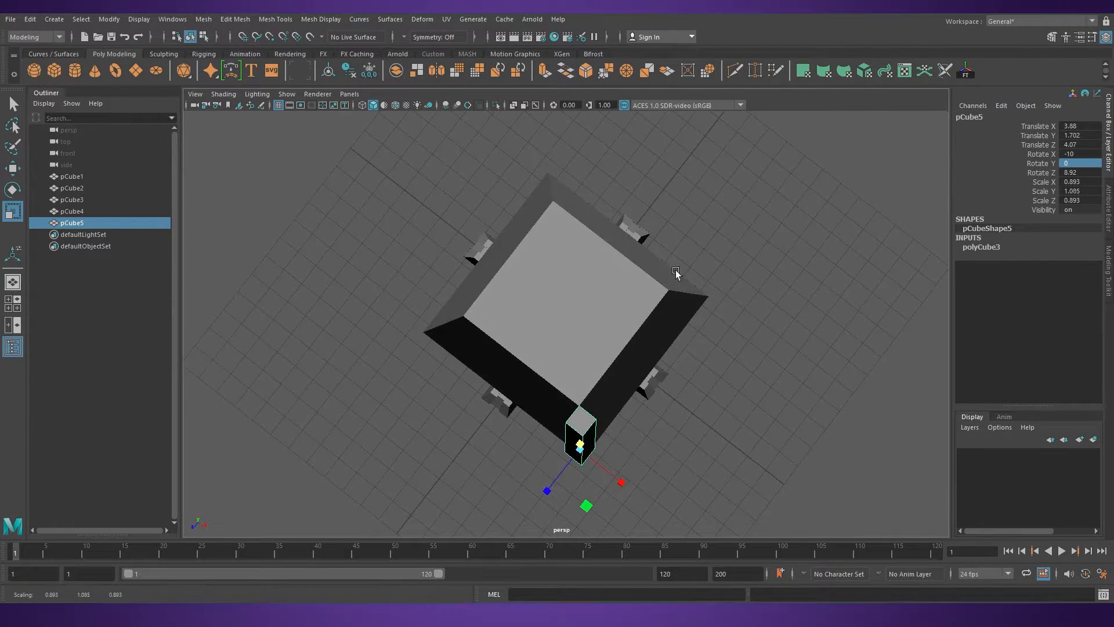
Rotate the post further inward around Z to about 10.92 degrees so its top meets the tower's upper corner
{"action": "key", "text": "space"}
{"action": "key", "text": "space"}
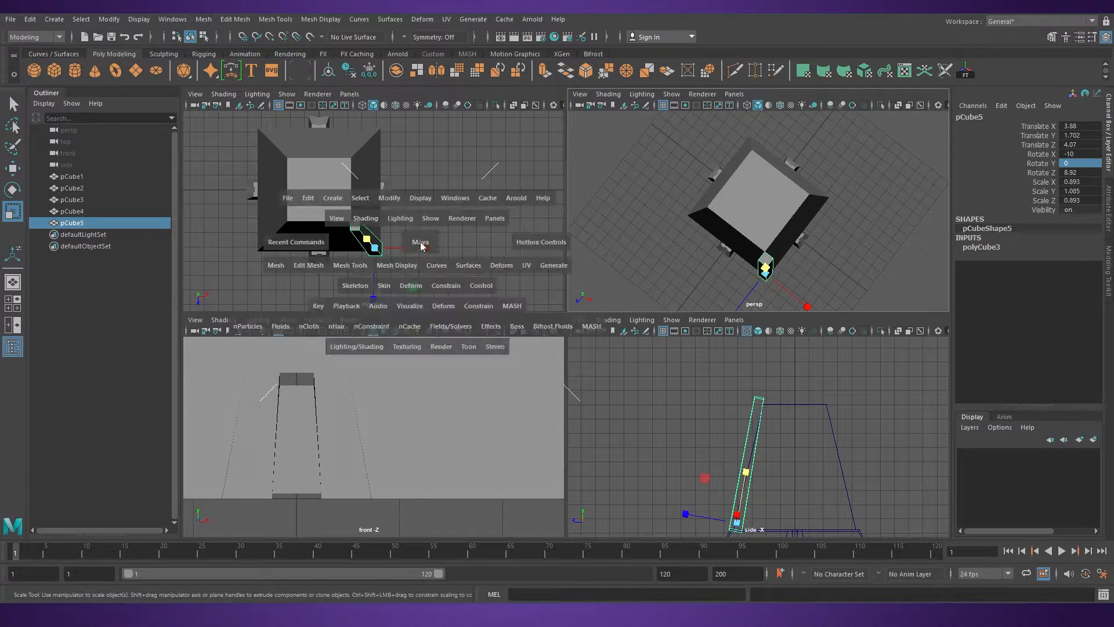
{"action": "right_click_drag", "start_coordinate": [520, 367], "coordinate": [817, 379], "text": "alt"}
{"action": "middle_click_drag", "start_coordinate": [597, 365], "coordinate": [661, 367], "text": "alt"}
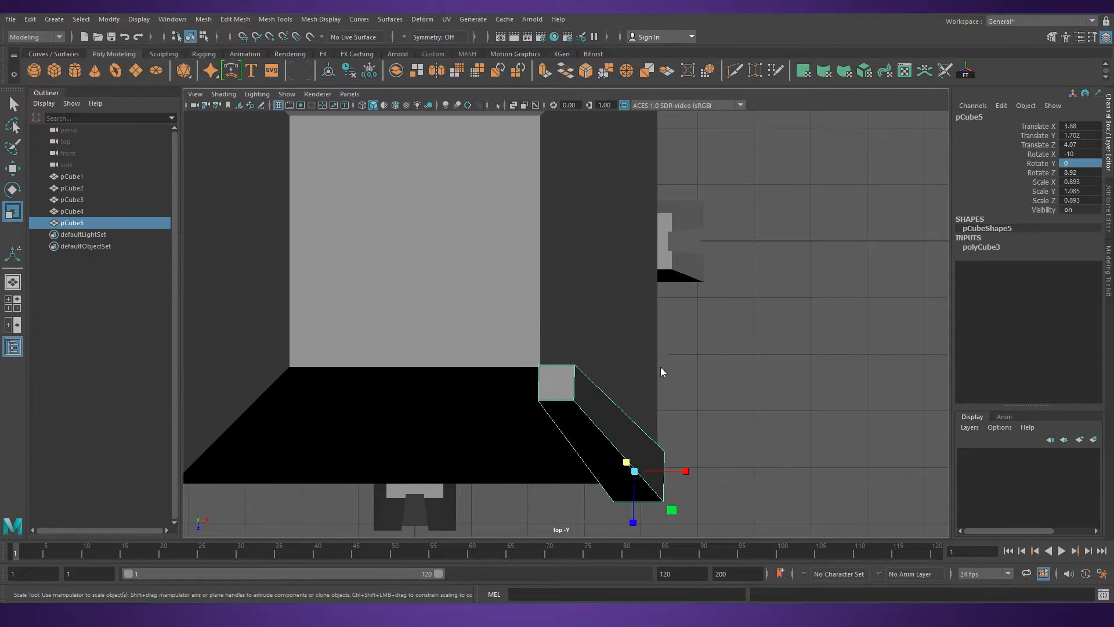
{"action": "key", "text": "space"}
{"action": "key", "text": "space"}
{"action": "left_click_drag", "start_coordinate": [785, 260], "coordinate": [726, 329], "text": "alt"}
{"action": "key", "text": "e"}
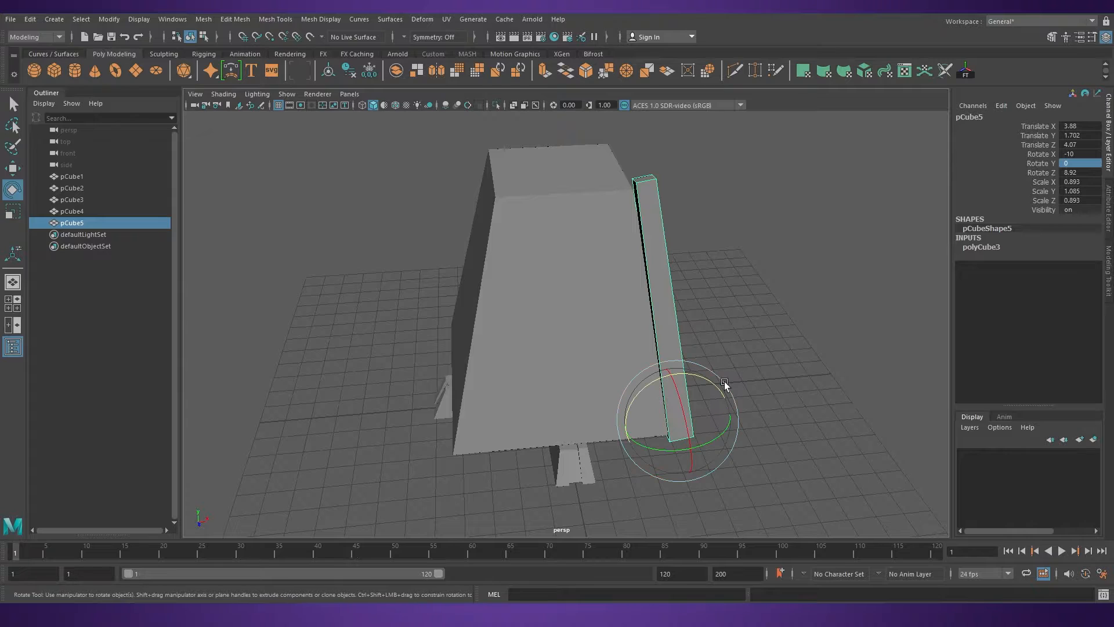
{"action": "left_click_drag", "start_coordinate": [724, 382], "coordinate": [780, 361], "text": "alt"}
{"action": "left_click_drag", "start_coordinate": [699, 382], "coordinate": [697, 380]}
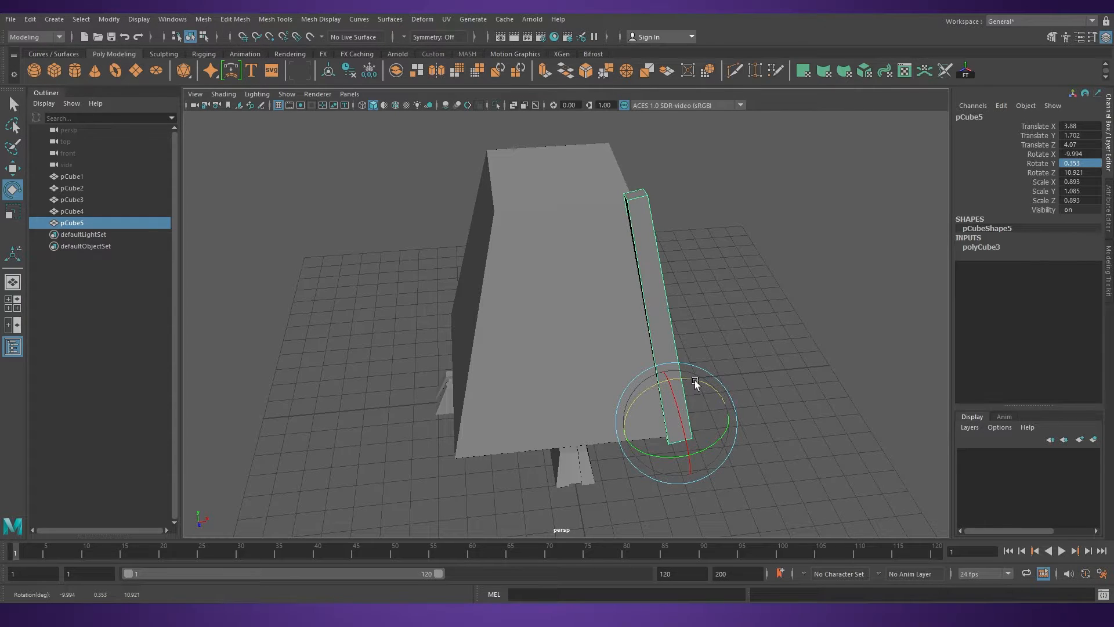
{"action": "left_click_drag", "start_coordinate": [696, 380], "coordinate": [731, 336], "text": "alt"}
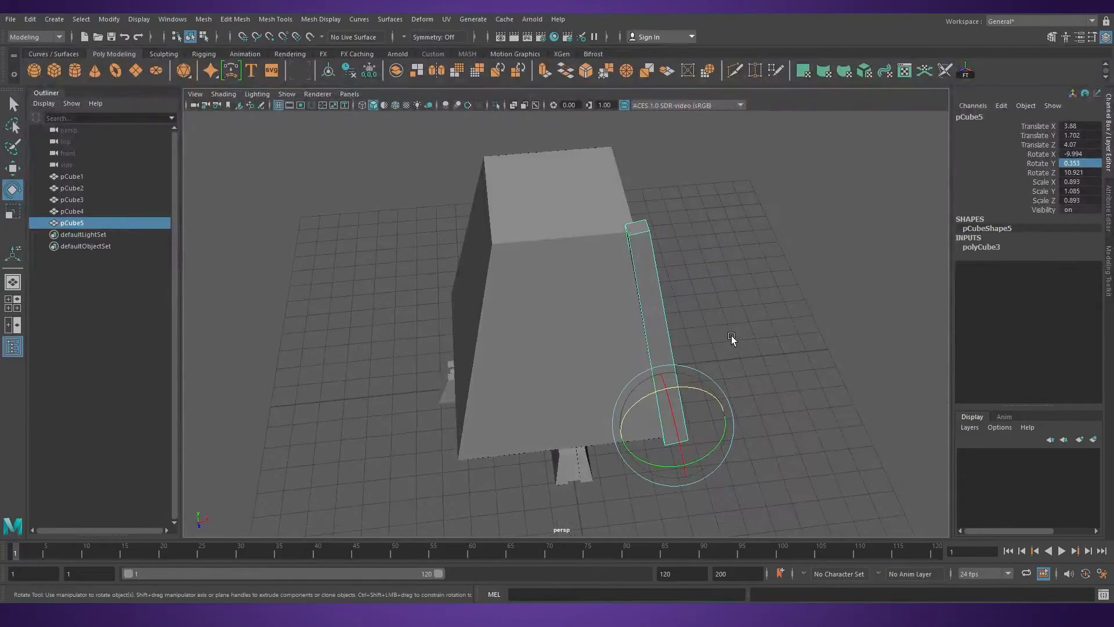
Move the post to about 3.96 in X and 4.117 in Z to align its base with the tower's lower corner
{"action": "key", "text": "space"}
{"action": "key", "text": "space"}
{"action": "key", "text": "space"}
{"action": "key", "text": "space"}
{"action": "left_click_drag", "start_coordinate": [778, 274], "coordinate": [600, 335], "text": "alt"}
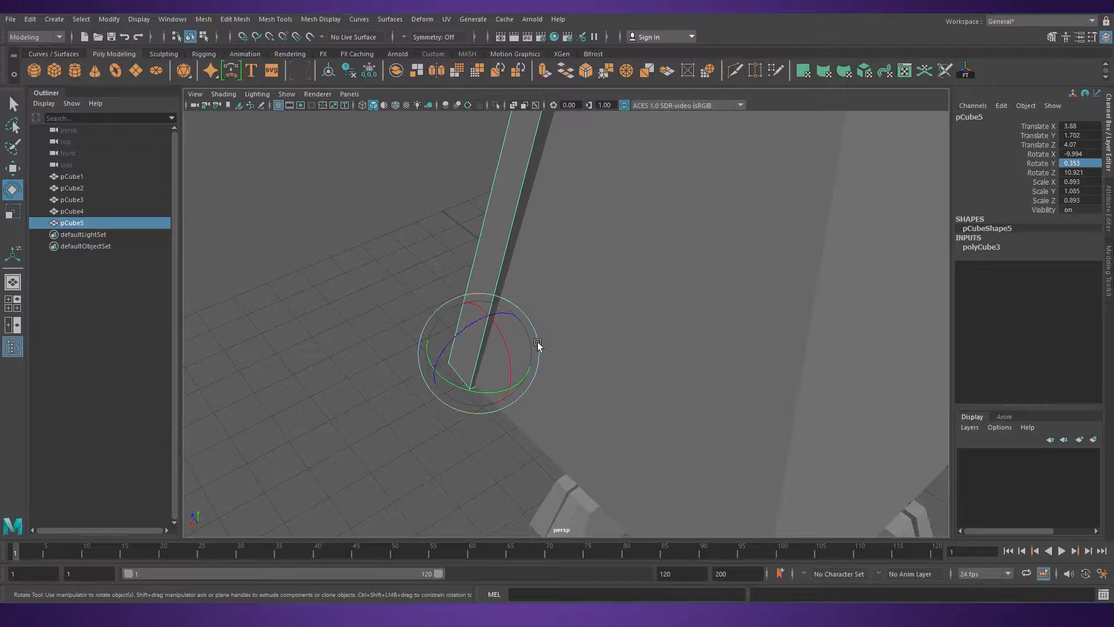
{"action": "key", "text": "w"}
{"action": "left_click_drag", "start_coordinate": [433, 381], "coordinate": [428, 384]}
{"action": "left_click_drag", "start_coordinate": [380, 410], "coordinate": [619, 415], "text": "alt"}
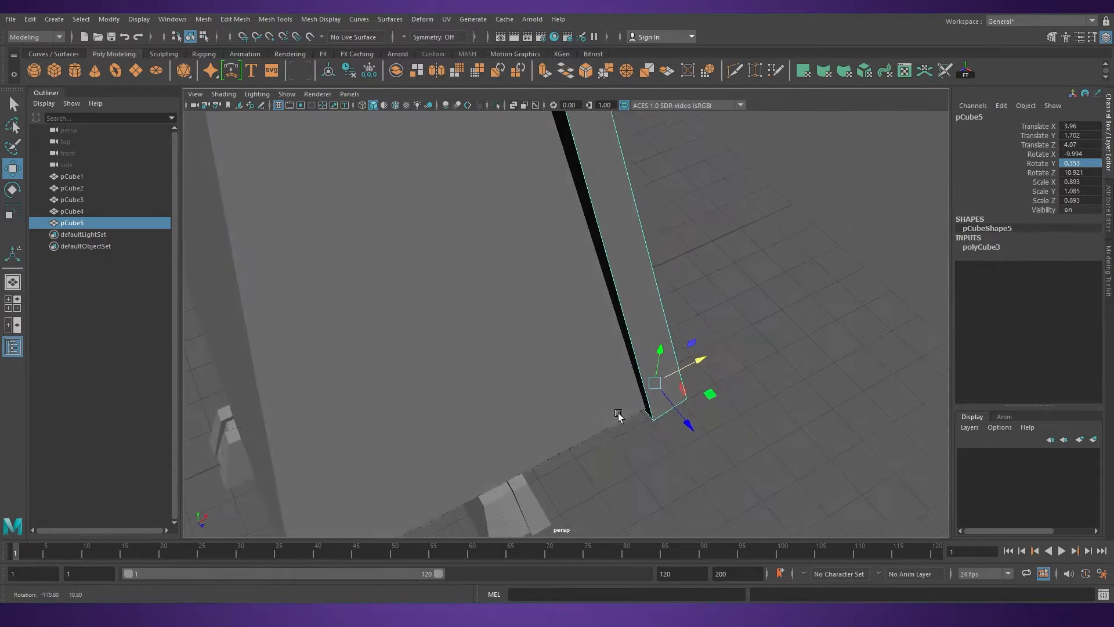
{"action": "left_click_drag", "start_coordinate": [689, 425], "coordinate": [638, 284]}
{"action": "right_click_drag", "start_coordinate": [638, 284], "coordinate": [667, 335], "text": "alt"}
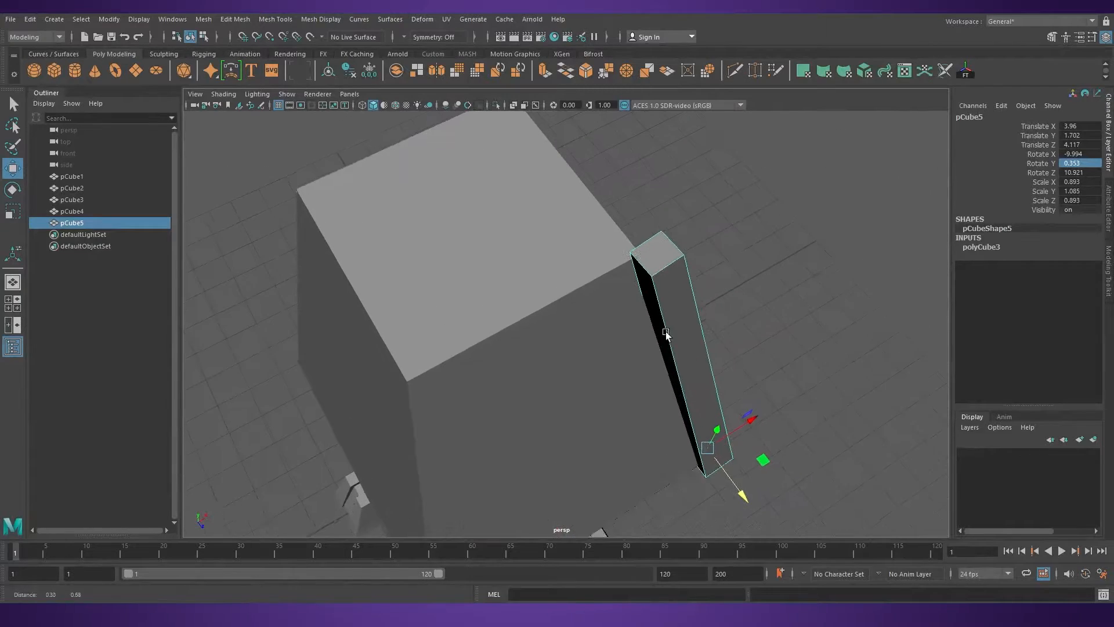
Rotate the post around X to about -12.2 degrees so it leans along the tower's corner edge
{"action": "left_click_drag", "start_coordinate": [666, 335], "coordinate": [685, 340], "text": "alt"}
{"action": "key", "text": "e"}
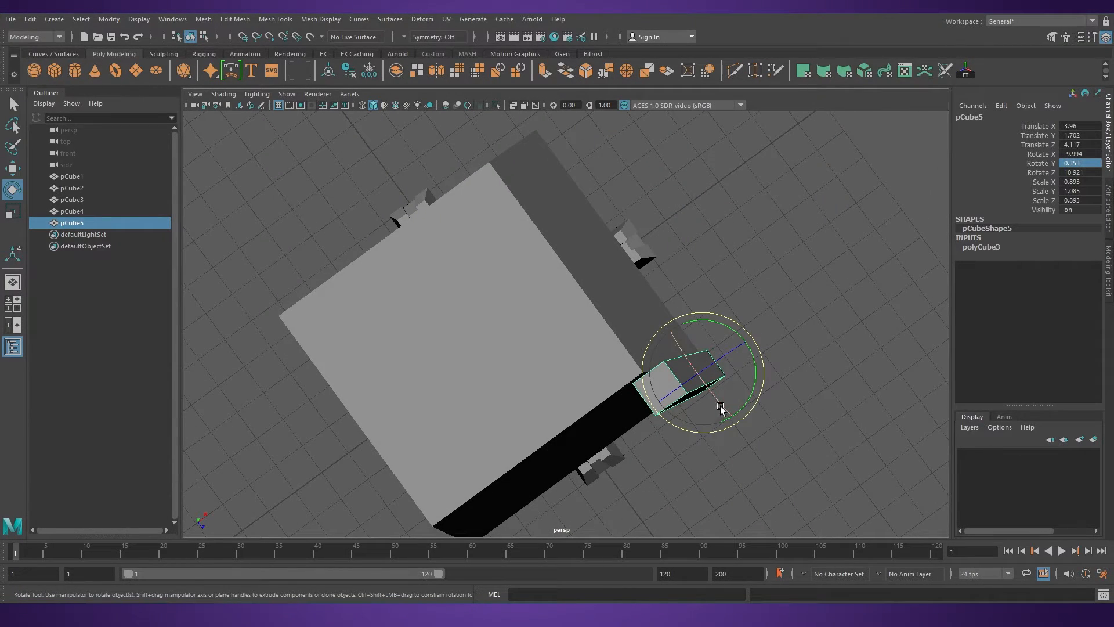
{"action": "left_click_drag", "start_coordinate": [720, 405], "coordinate": [801, 371]}
{"action": "left_click_drag", "start_coordinate": [635, 275], "coordinate": [568, 365]}
{"action": "left_click", "coordinate": [667, 339]}
{"action": "left_click", "coordinate": [567, 358]}
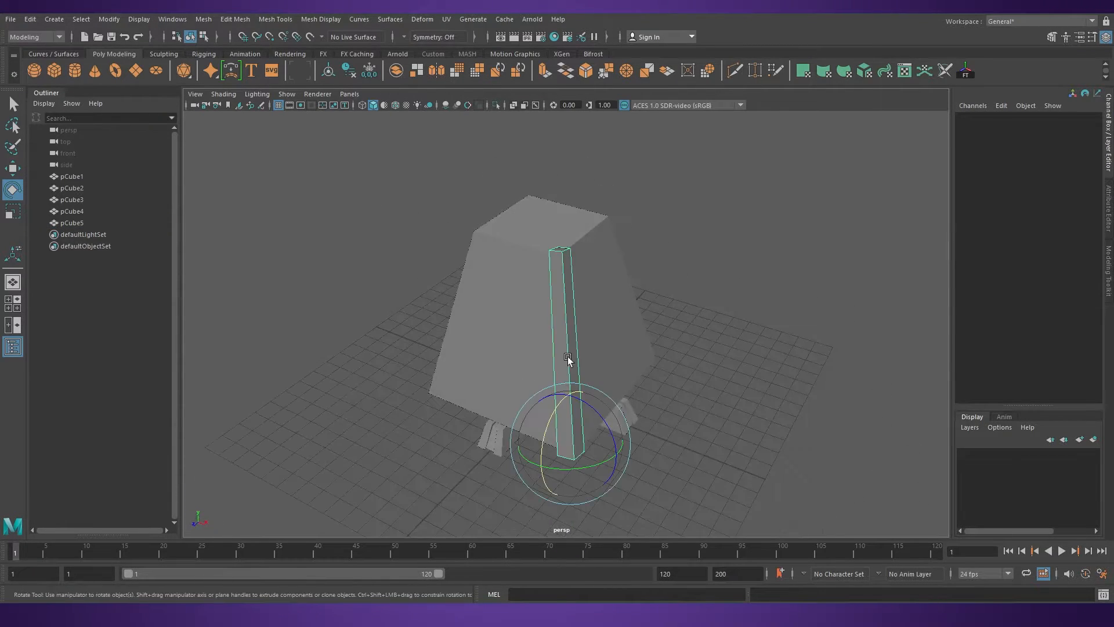
Turn on screen-space ambient occlusion to examine how the post meets the tower, and turn it off again
{"action": "key", "text": "w"}
{"action": "left_click_drag", "start_coordinate": [514, 426], "coordinate": [523, 498], "text": "alt"}
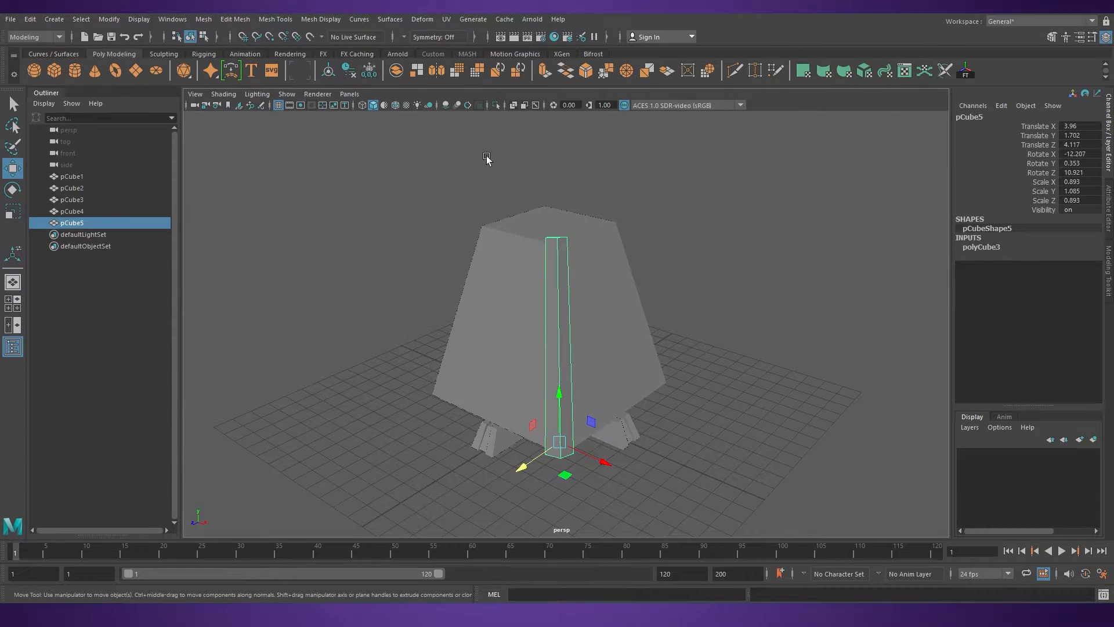
{"action": "left_click", "coordinate": [446, 105]}
{"action": "left_click_drag", "start_coordinate": [661, 368], "coordinate": [614, 386], "text": "alt"}
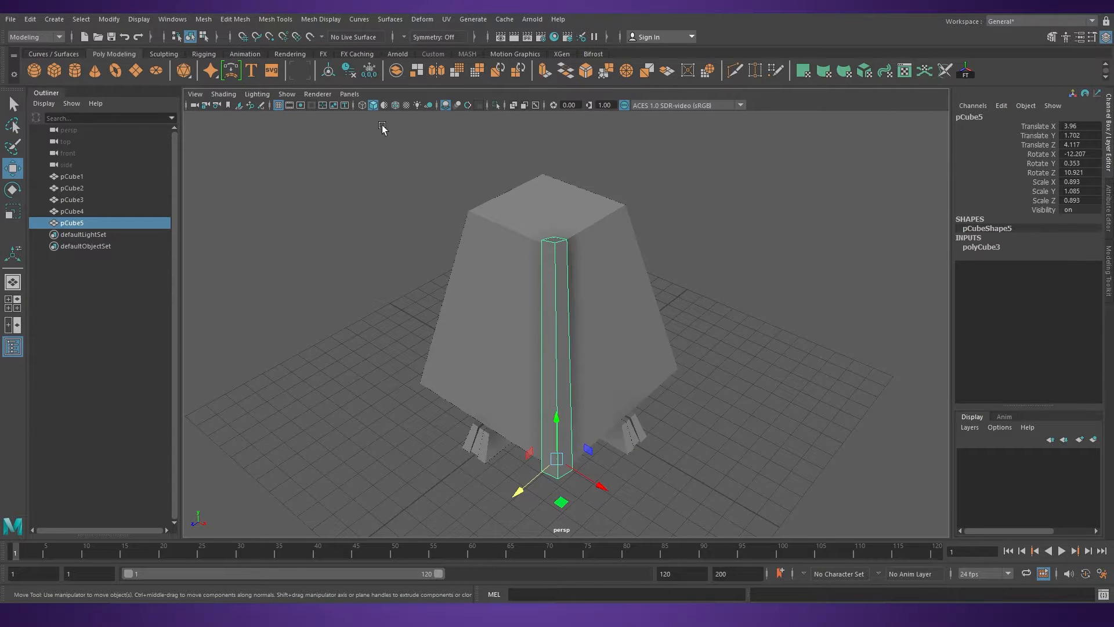
{"action": "left_click", "coordinate": [445, 106]}
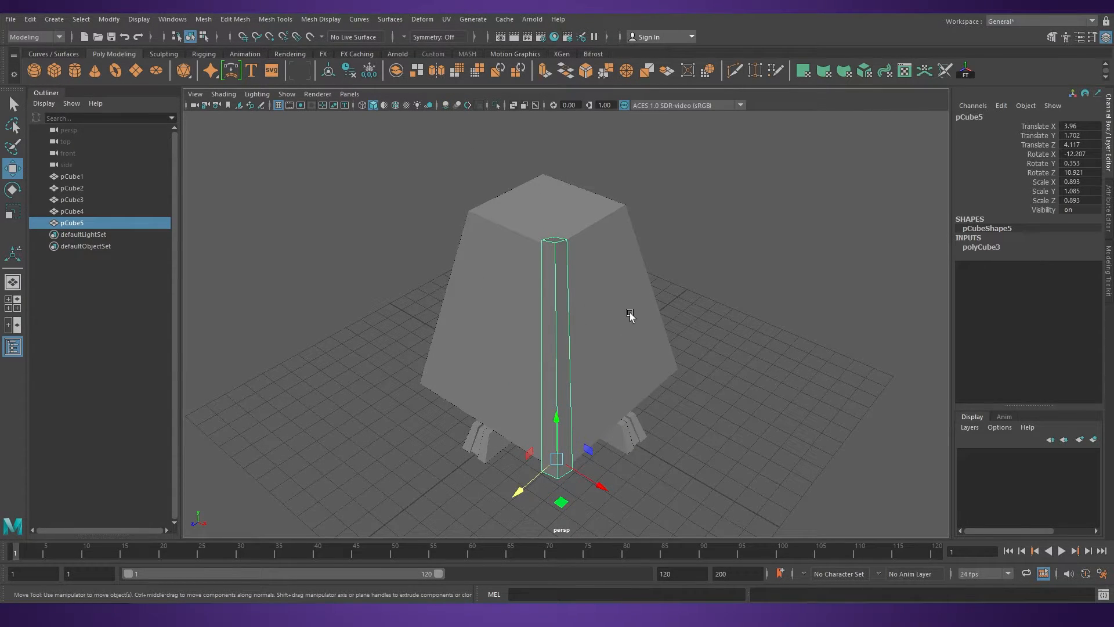
{"action": "left_click_drag", "start_coordinate": [571, 343], "coordinate": [636, 403], "text": "alt"}
{"action": "key", "text": "ctrl+d"}
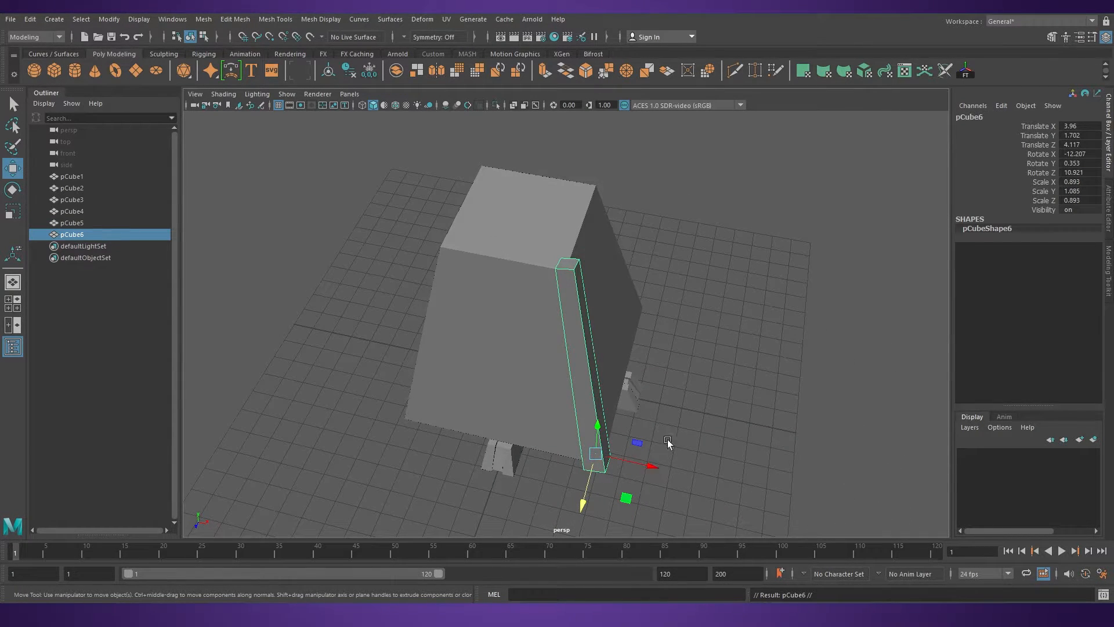
{"action": "left_click", "coordinate": [966, 70]}
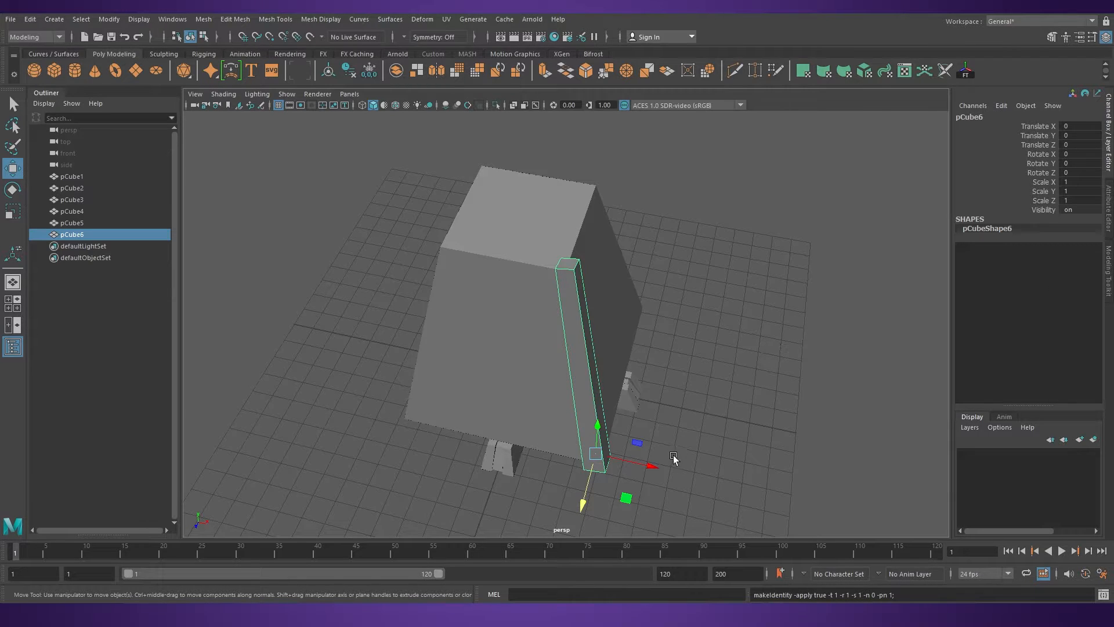
{"action": "key", "text": "ctrl+z"}
{"action": "key", "text": "ctrl+z"}
Freeze the corner post's transformations and duplicate the post
{"action": "left_click", "coordinate": [974, 78]}
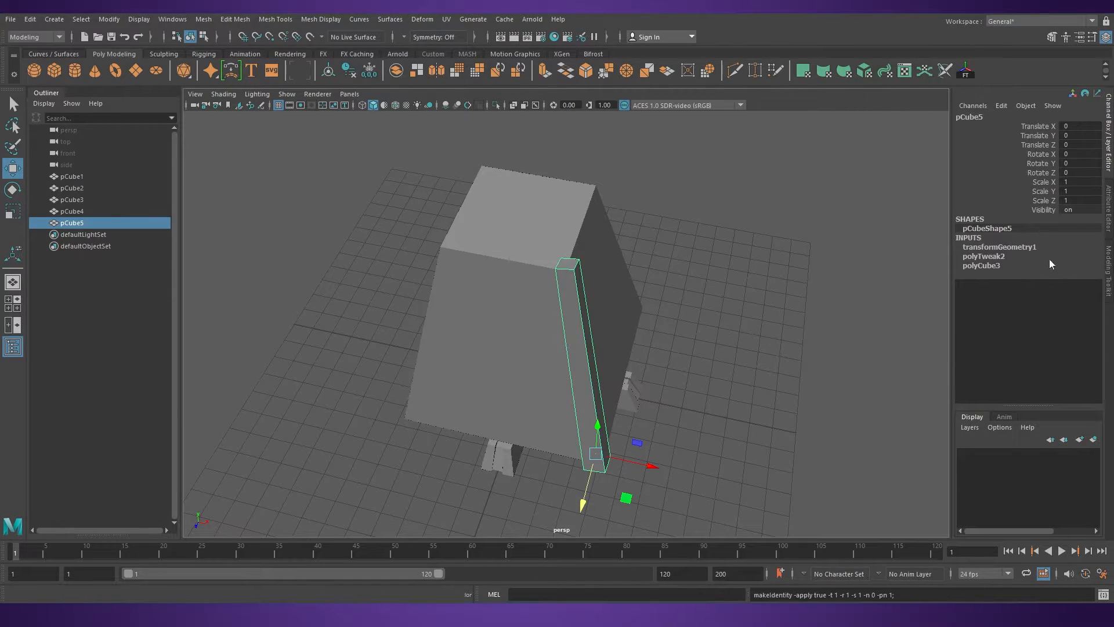
{"action": "key", "text": "ctrl+d"}
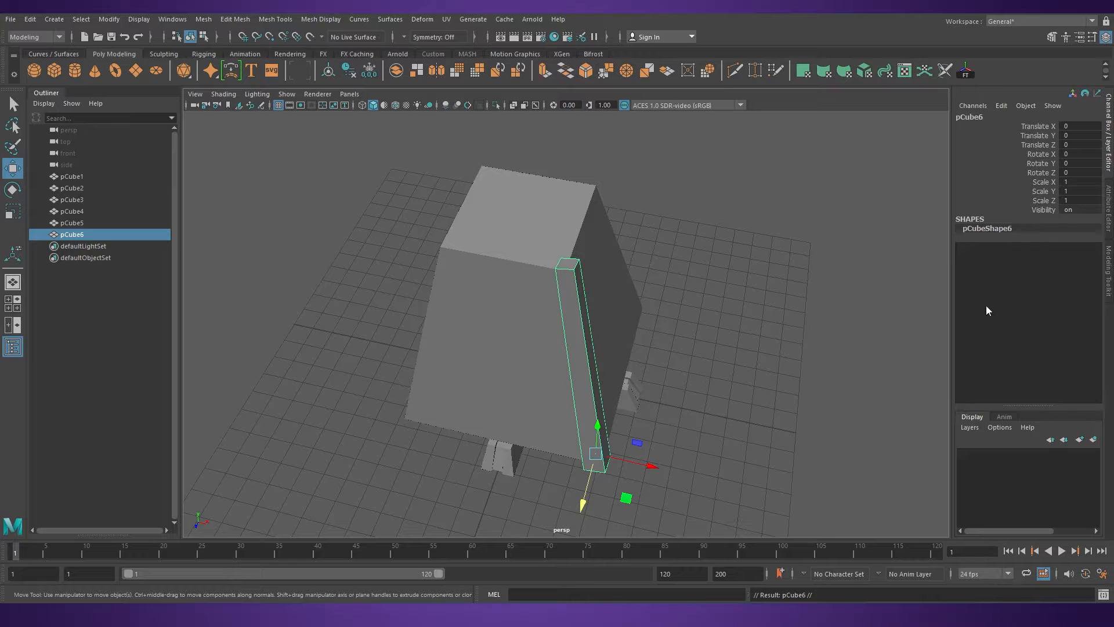
Mirror the duplicated post with Scale X -1 and move it to about -7.95 in X, onto the tower's negative-X corner
{"action": "type", "text": "-1"}
{"action": "key", "text": "Return"}
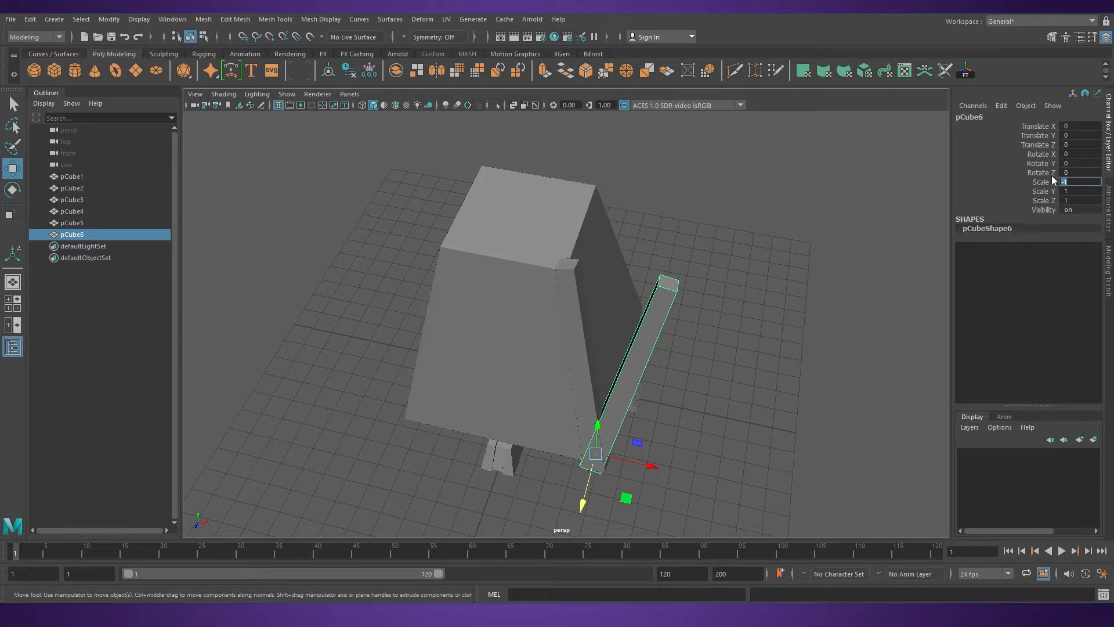
{"action": "left_click_drag", "start_coordinate": [754, 360], "coordinate": [682, 371], "text": "alt"}
{"action": "left_click_drag", "start_coordinate": [669, 447], "coordinate": [552, 394]}
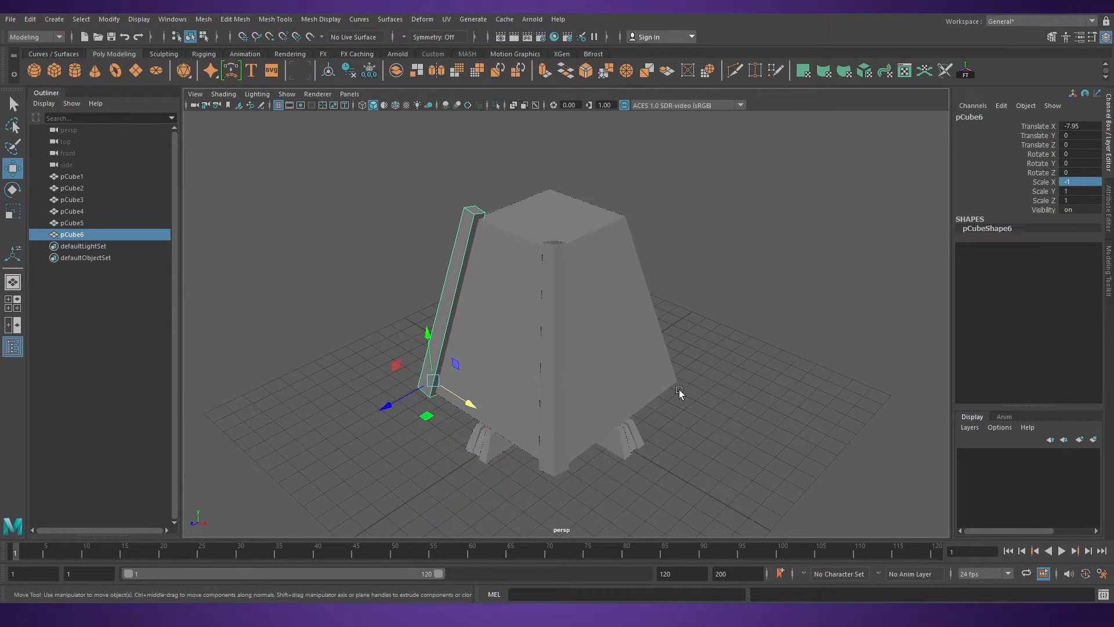
{"action": "left_click", "coordinate": [734, 337]}
{"action": "left_click", "coordinate": [460, 328]}
{"action": "left_click_drag", "start_coordinate": [448, 378], "coordinate": [464, 452], "text": "alt"}
{"action": "left_click", "coordinate": [436, 354]}
{"action": "key", "text": "ctrl+d"}
{"action": "key", "text": "e"}
{"action": "key", "text": "ctrl+z"}
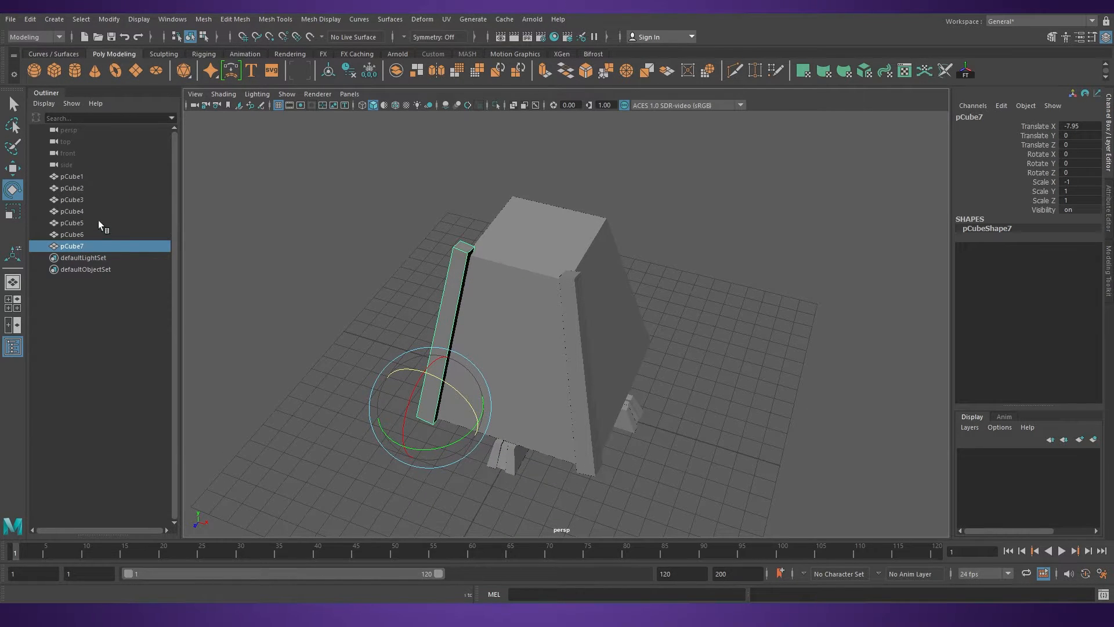
{"action": "double_click", "coordinate": [13, 190]}
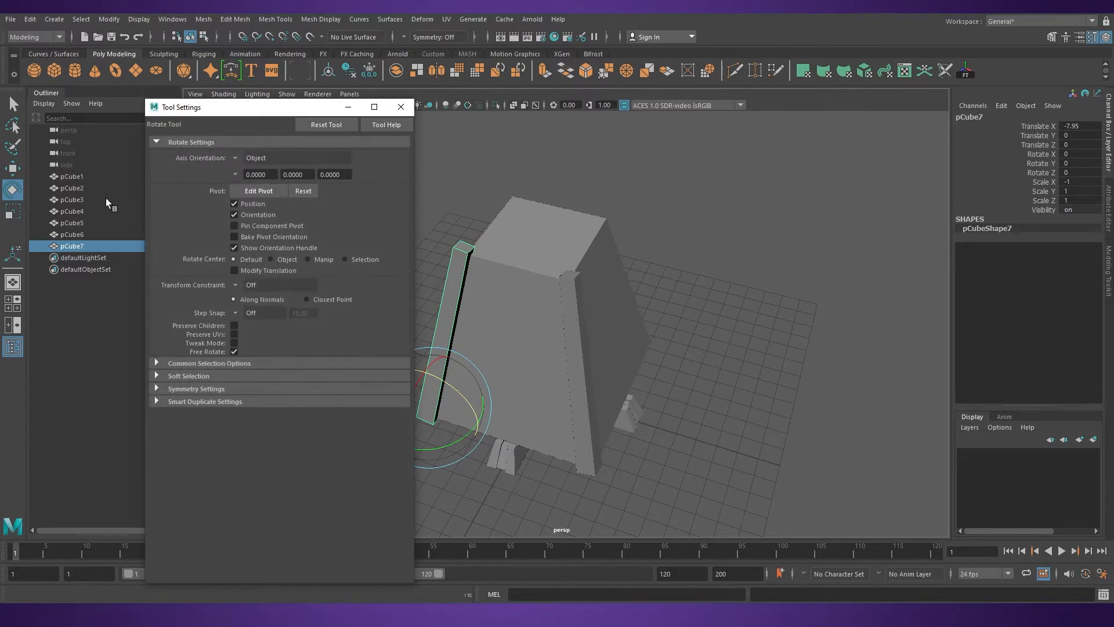
{"action": "left_click", "coordinate": [235, 158]}
{"action": "left_click", "coordinate": [258, 183]}
{"action": "left_click", "coordinate": [400, 106]}
{"action": "left_click_drag", "start_coordinate": [461, 393], "coordinate": [486, 420]}
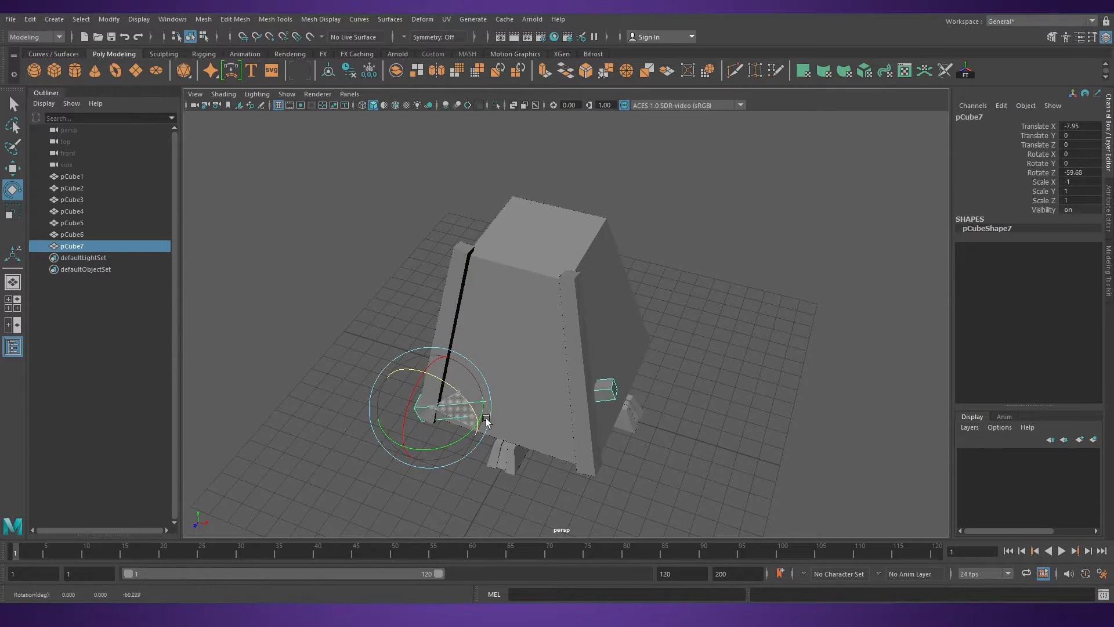
{"action": "key", "text": "Delete"}
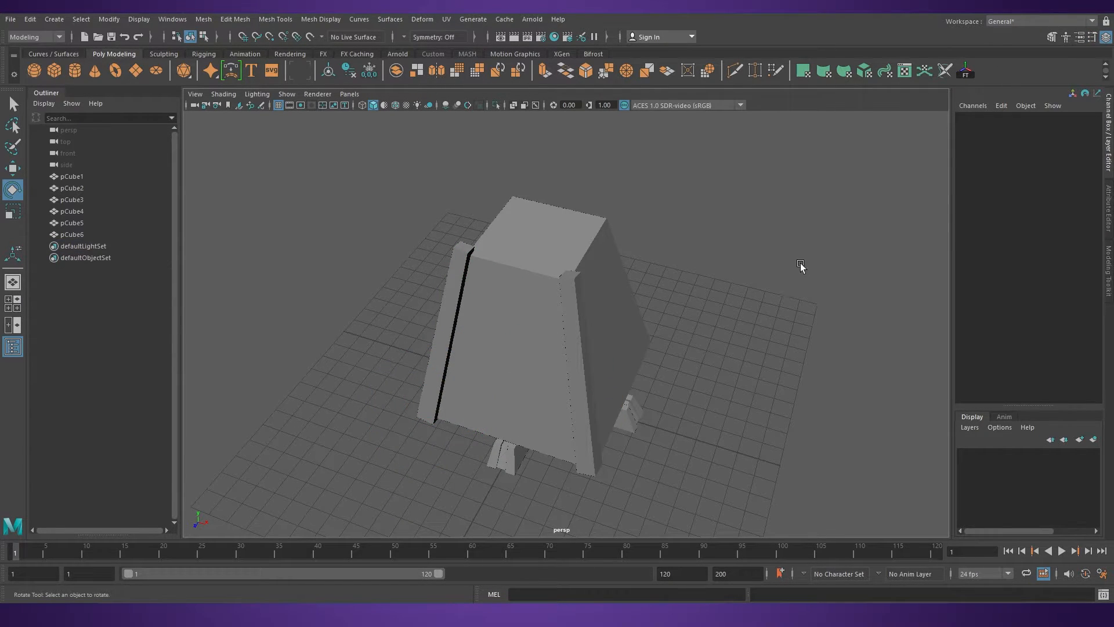
Create a new polygon cube at the origin for a crossbar between the tower's posts
{"action": "left_click", "coordinate": [447, 287]}
{"action": "left_click_drag", "start_coordinate": [480, 294], "coordinate": [552, 350], "text": "alt"}
{"action": "left_click", "coordinate": [663, 354]}
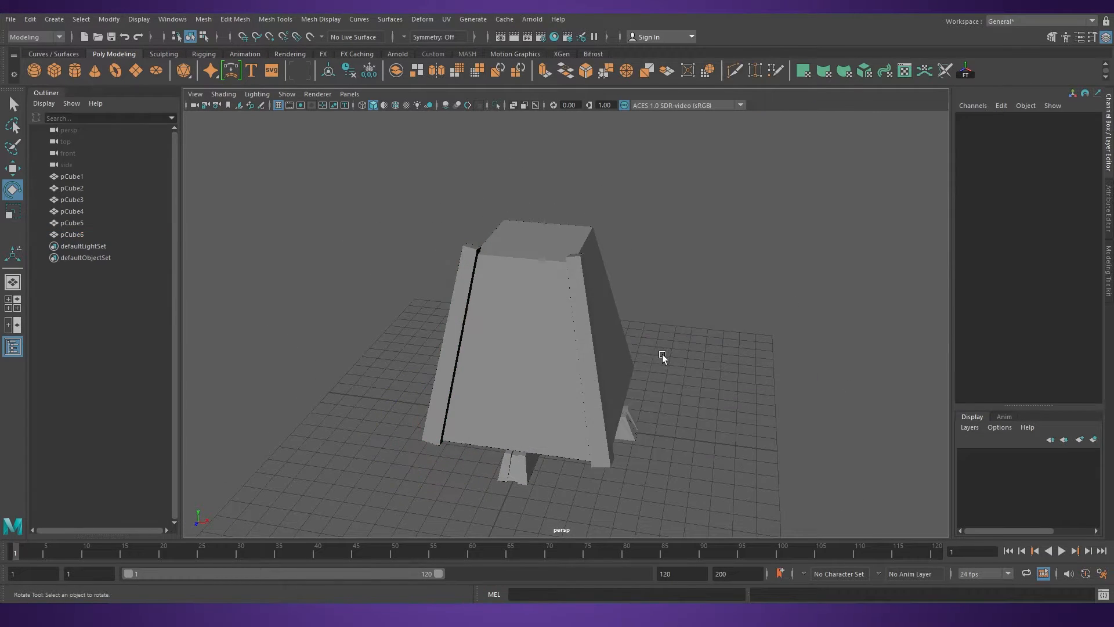
{"action": "key", "text": "space"}
{"action": "key", "text": "space"}
{"action": "scroll", "coordinate": [511, 434], "scroll_direction": "down", "scroll_amount": 10}
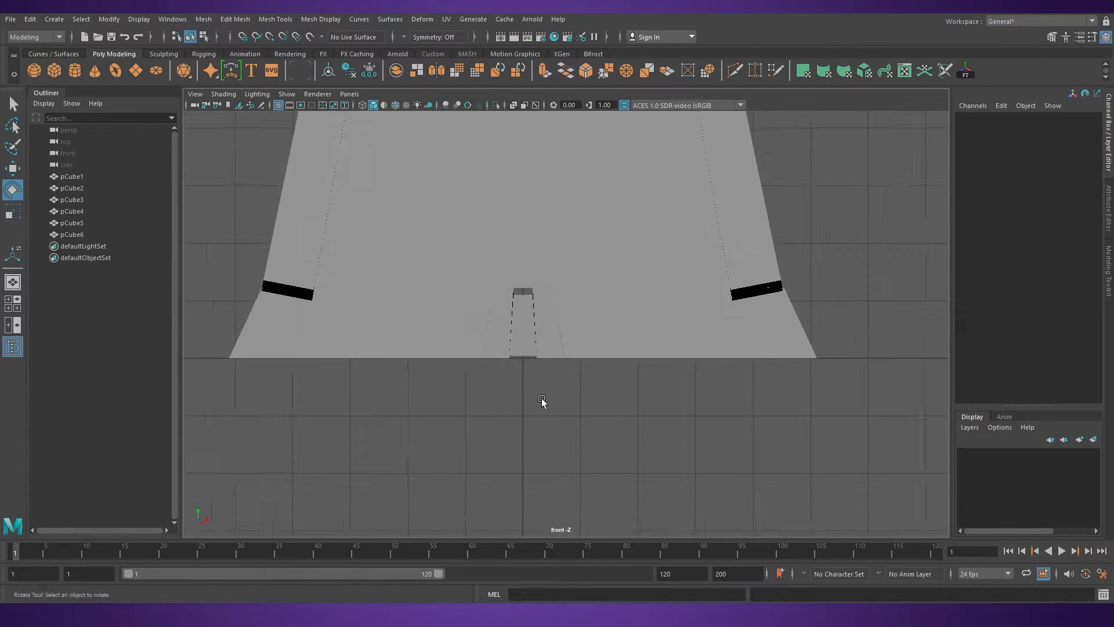
{"action": "middle_click_drag", "start_coordinate": [488, 342], "coordinate": [480, 436], "text": "alt"}
{"action": "left_click", "coordinate": [54, 70]}
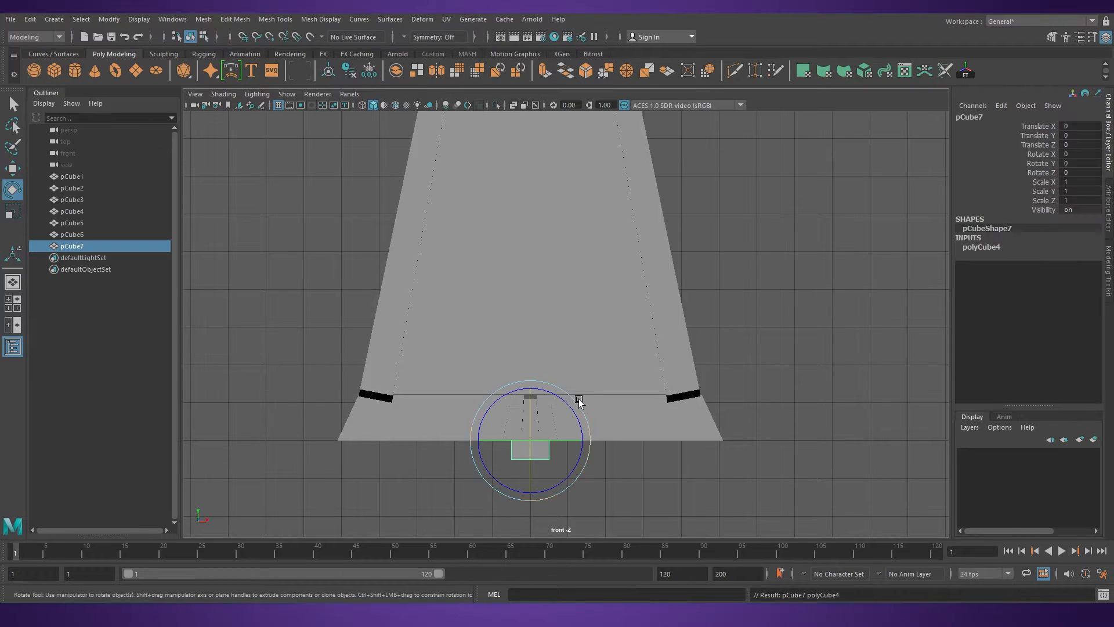
Move the new cube to about 3.25 in Y and 4.07 in Z, onto the tower's positive-Z face
{"action": "key", "text": "space"}
{"action": "key", "text": "space"}
{"action": "left_click_drag", "start_coordinate": [659, 345], "coordinate": [622, 369], "text": "alt"}
{"action": "key", "text": "w"}
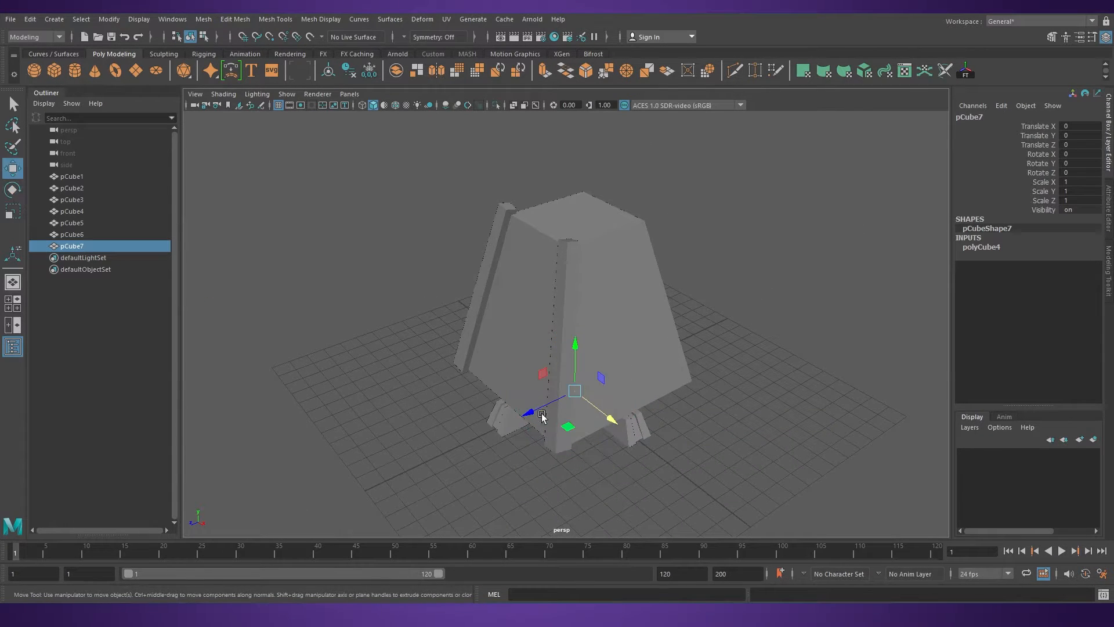
{"action": "left_click_drag", "start_coordinate": [545, 416], "coordinate": [468, 422]}
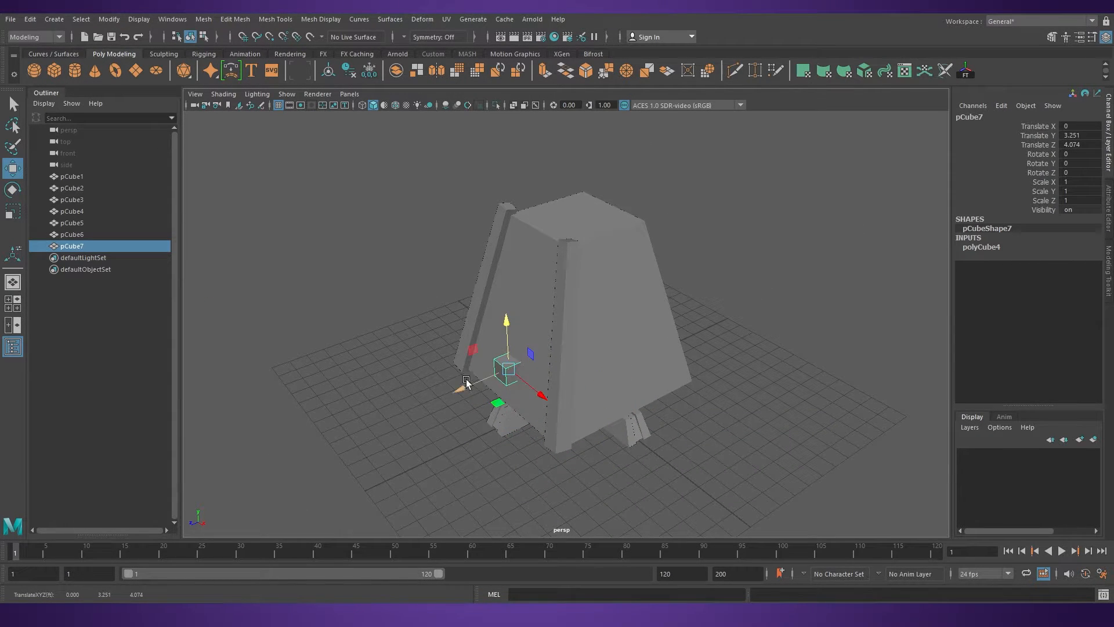
{"action": "scroll", "coordinate": [550, 405], "scroll_direction": "up", "scroll_amount": 10}
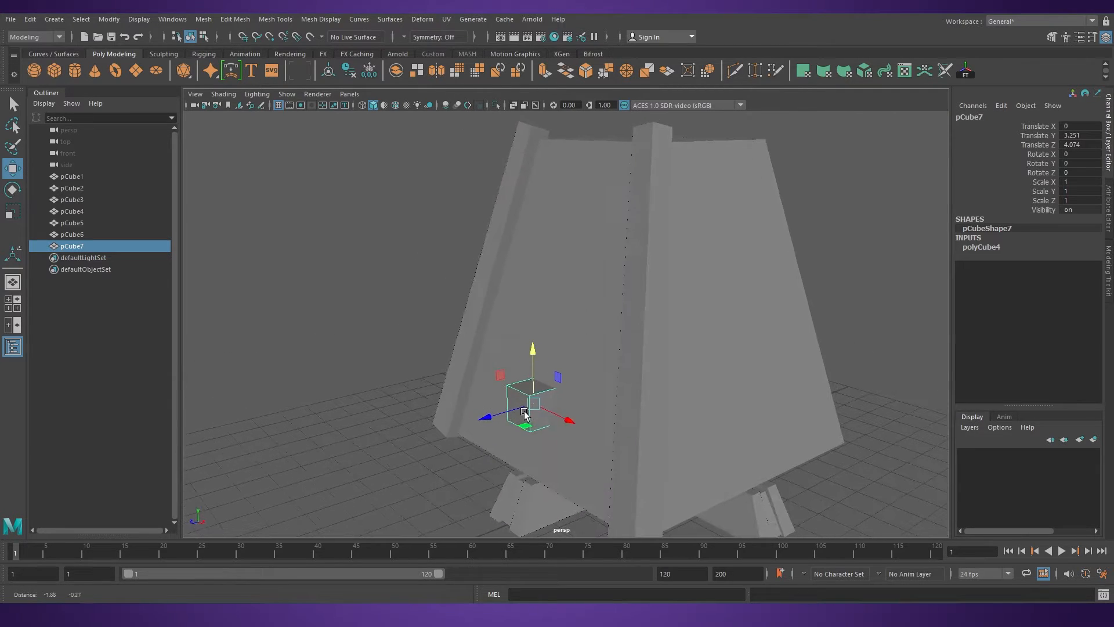
{"action": "scroll", "coordinate": [535, 419], "scroll_direction": "down", "scroll_amount": 5}
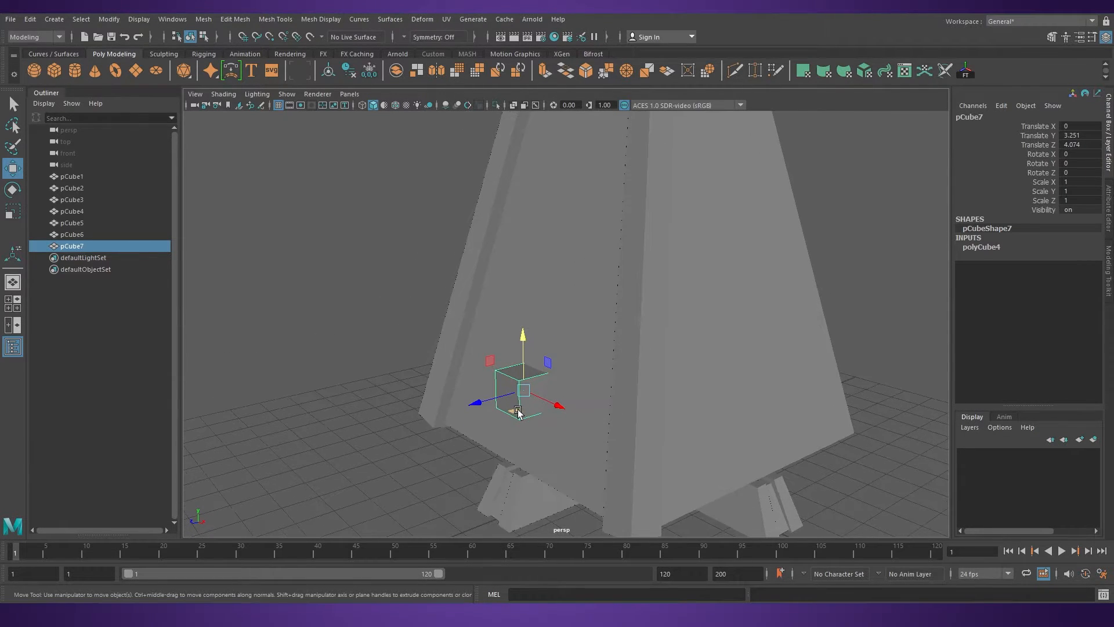
Scale the cube to about 0.59 in Y and 0.53 in Z, and lower it to about 2.28 in Y
{"action": "key", "text": "r"}
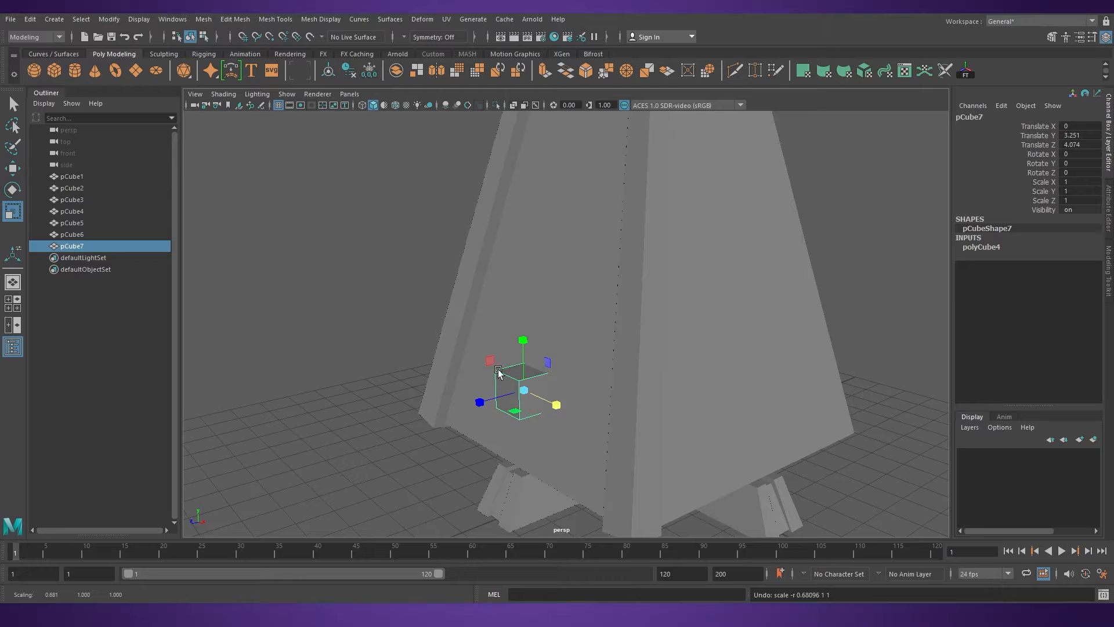
{"action": "left_click_drag", "start_coordinate": [557, 409], "coordinate": [486, 403], "text": "ctrl"}
{"action": "key", "text": "e"}
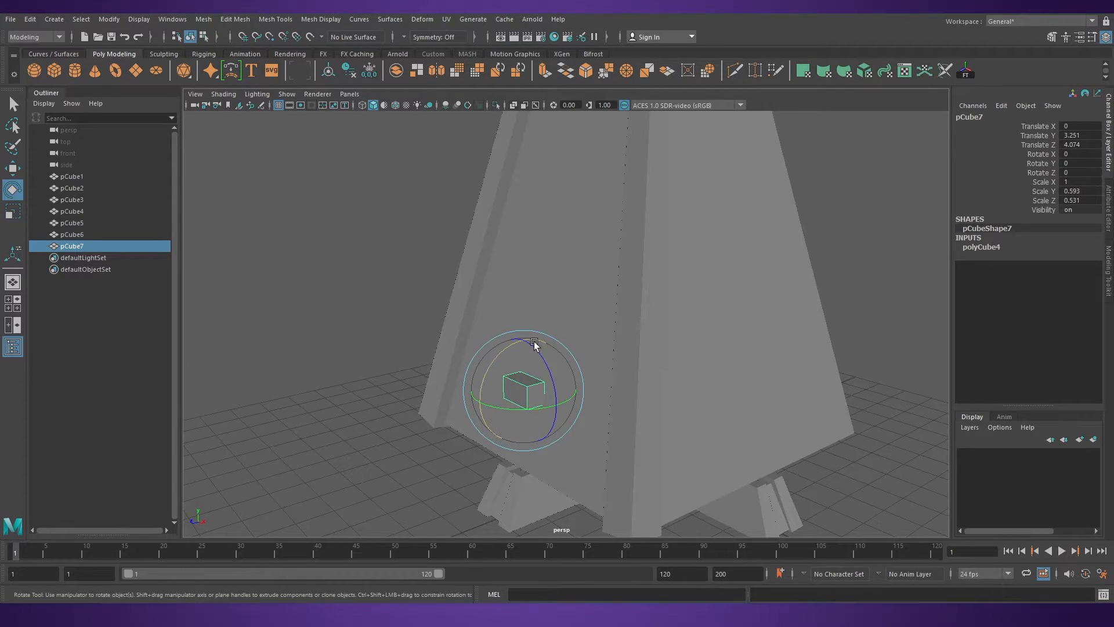
{"action": "key", "text": "w"}
{"action": "left_click_drag", "start_coordinate": [522, 339], "coordinate": [519, 381]}
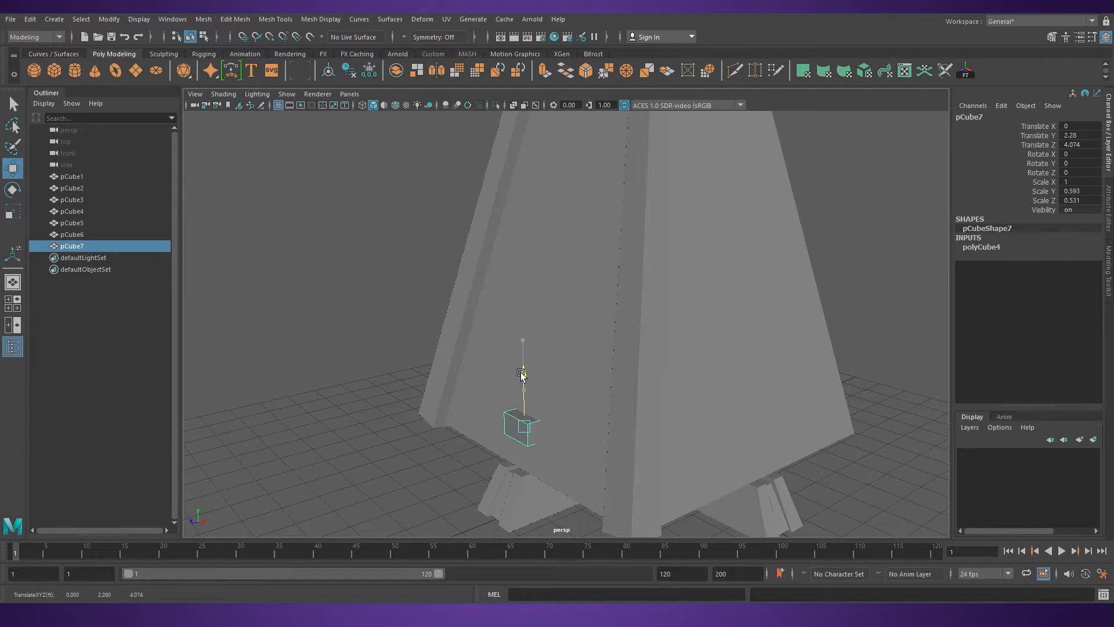
Set the cube's Rotate X to -15 so it follows the slope of the tower face
{"action": "key", "text": "e"}
{"action": "left_click_drag", "start_coordinate": [517, 386], "coordinate": [497, 395], "text": "alt"}
{"action": "key", "text": "ctrl+z"}
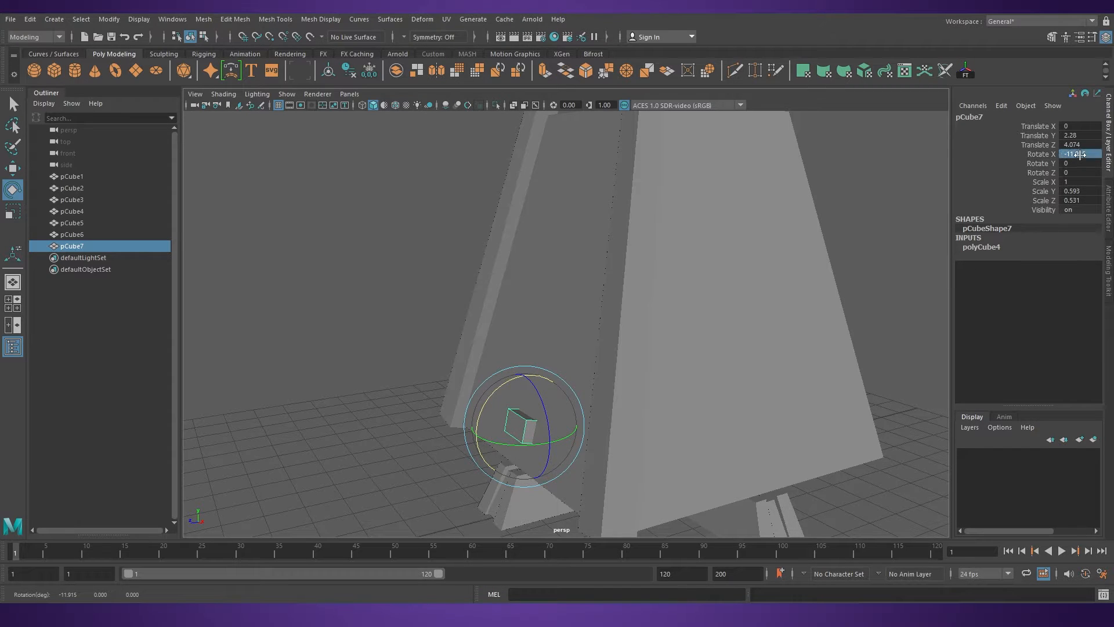
{"action": "type", "text": "-15"}
{"action": "key", "text": "Return"}
Stretch the cube to about 6.96 in Scale X so the crossbar spans between the two corner posts
{"action": "left_click_drag", "start_coordinate": [584, 393], "coordinate": [657, 393], "text": "alt"}
{"action": "key", "text": "r"}
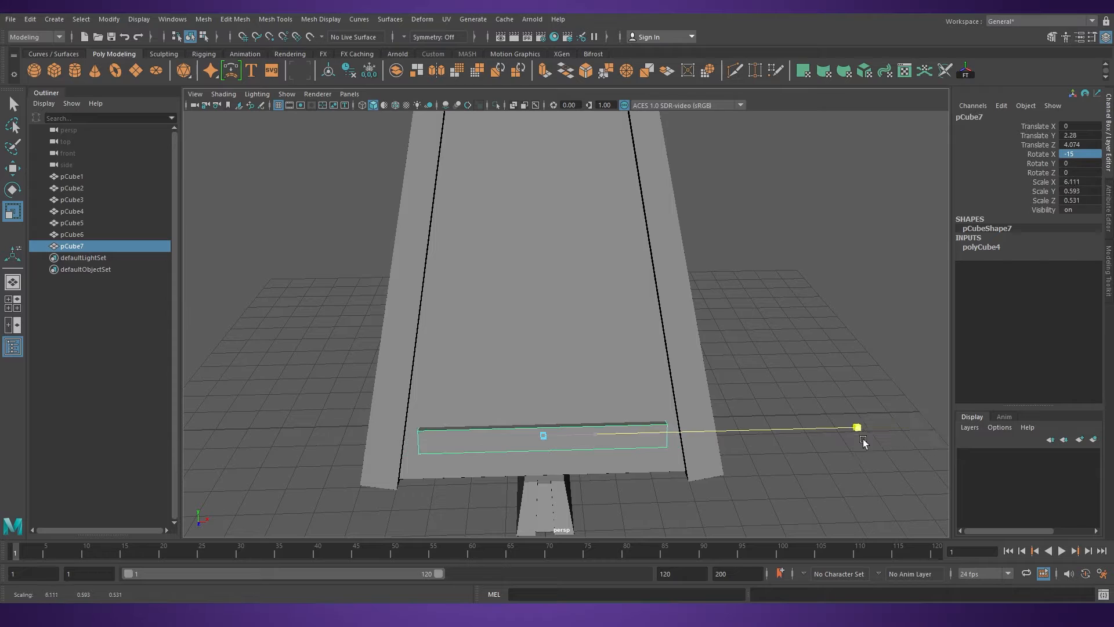
{"action": "left_click_drag", "start_coordinate": [908, 442], "coordinate": [907, 442]}
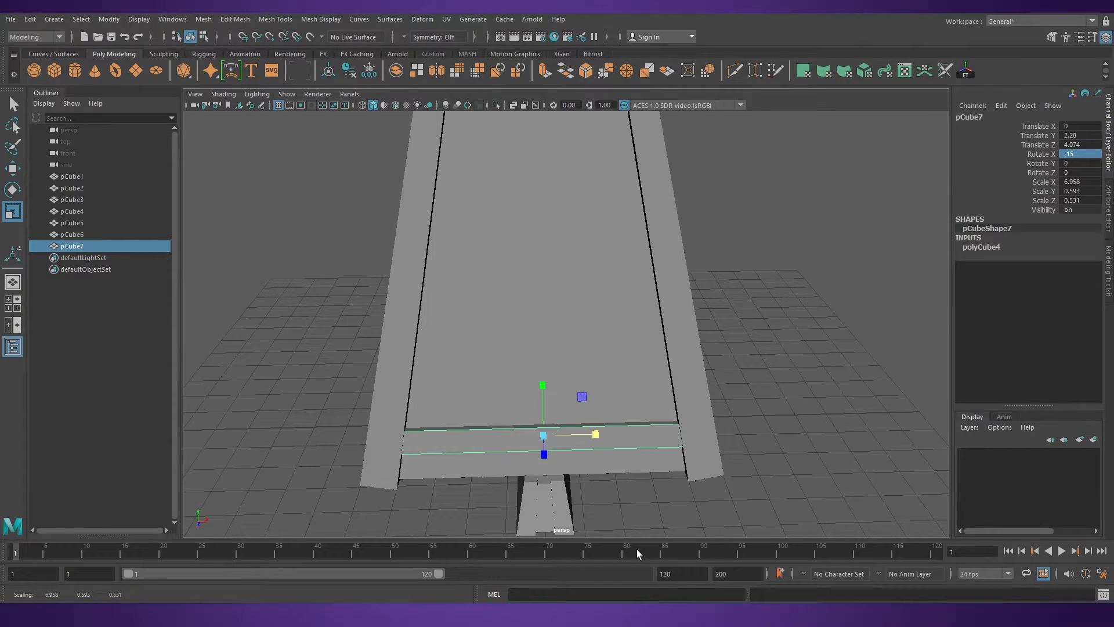
Nudge the crossbar slightly outward from the tower face, to about 4.1 in Z
{"action": "mouse_move", "coordinate": [557, 459]}
{"action": "left_mouse_down", "text": "alt"}
{"action": "mouse_move", "coordinate": [582, 461]}
{"action": "mouse_move", "coordinate": [572, 456]}
{"action": "left_mouse_up", "text": "alt"}
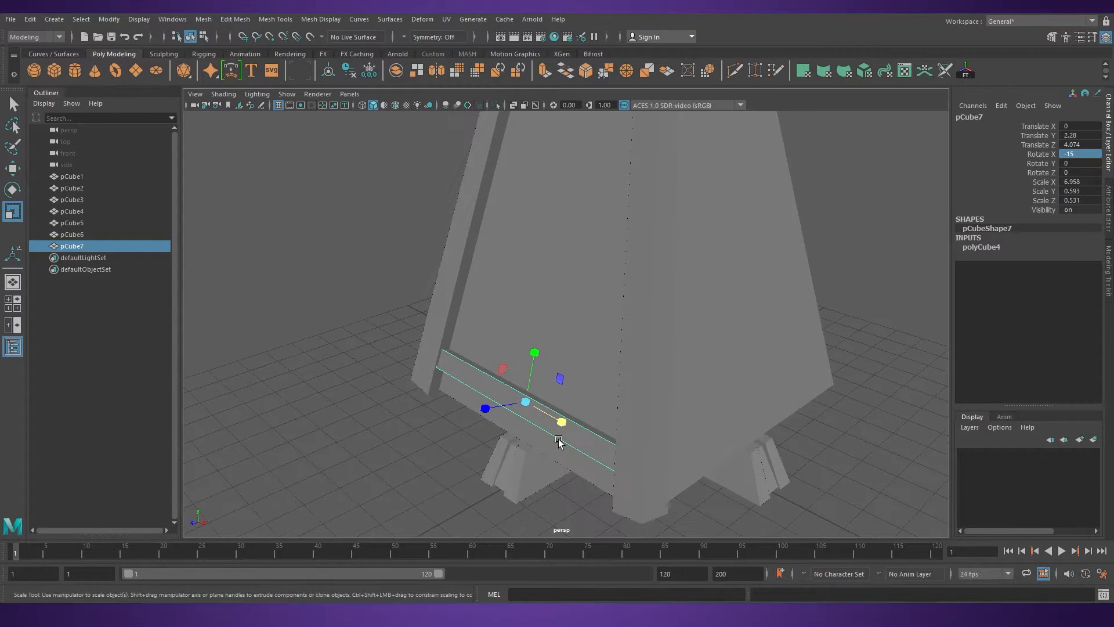
{"action": "key", "text": "w"}
{"action": "scroll", "coordinate": [568, 435], "scroll_direction": "up", "scroll_amount": 2}
{"action": "left_click_drag", "start_coordinate": [475, 441], "coordinate": [472, 439]}
{"action": "left_click_drag", "start_coordinate": [573, 398], "coordinate": [661, 381], "text": "alt"}
{"action": "scroll", "coordinate": [660, 381], "scroll_direction": "down", "scroll_amount": 3}
{"action": "left_click_drag", "start_coordinate": [595, 406], "coordinate": [568, 352], "text": "alt"}
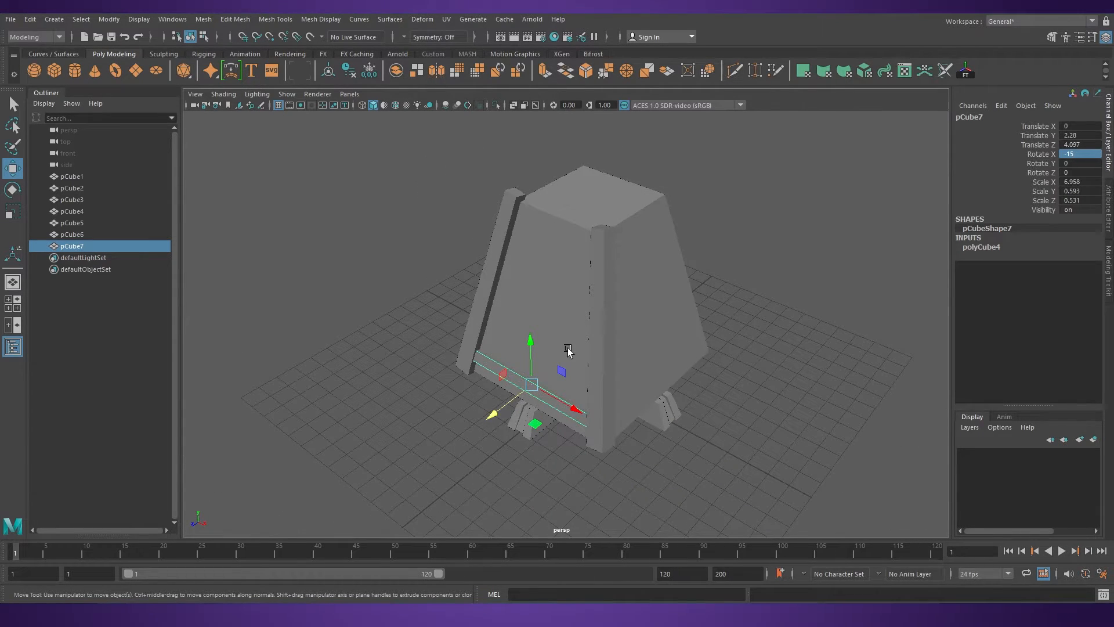
Duplicate the crossbar and move the copy to about 8.99 in Y and 2.51 in Z, near the tower's top
{"action": "mouse_move", "coordinate": [576, 347]}
{"action": "left_mouse_down", "text": "alt"}
{"action": "mouse_move", "coordinate": [598, 340]}
{"action": "mouse_move", "coordinate": [558, 342]}
{"action": "left_mouse_up", "text": "alt"}
{"action": "key", "text": "ctrl+d"}
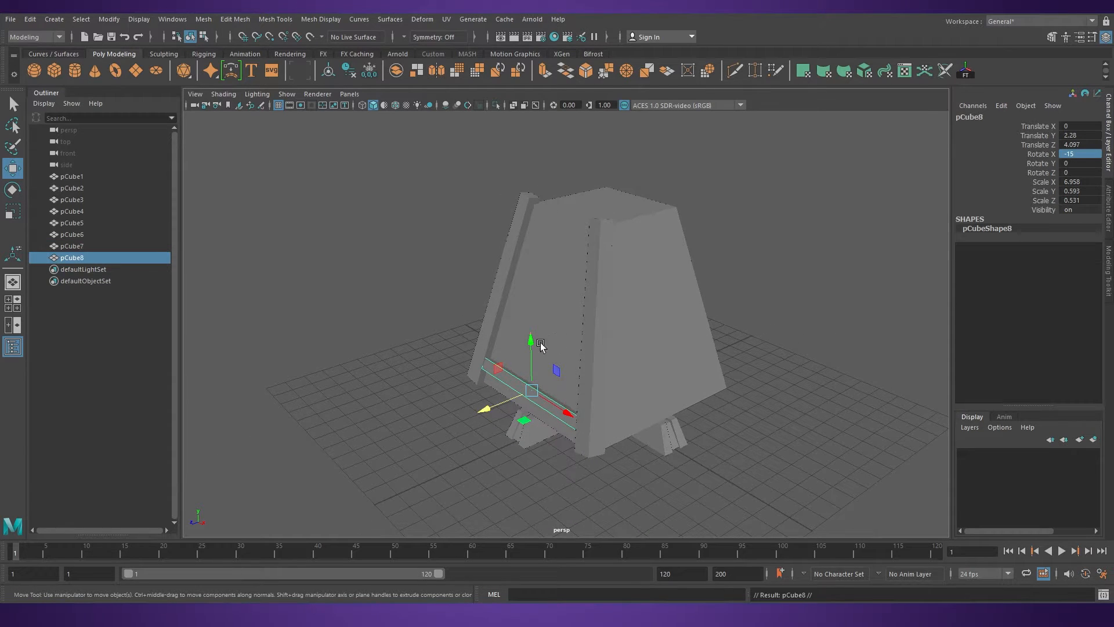
{"action": "middle_click_drag", "start_coordinate": [557, 338], "coordinate": [560, 198]}
{"action": "left_click_drag", "start_coordinate": [485, 261], "coordinate": [654, 383]}
Shorten the upper crossbar to about 4.65 in Scale X and nudge it to about 2.52 in Z
{"action": "scroll", "coordinate": [684, 299], "scroll_direction": "up", "scroll_amount": 3}
{"action": "scroll", "coordinate": [563, 324], "scroll_direction": "up", "scroll_amount": 2}
{"action": "key", "text": "r"}
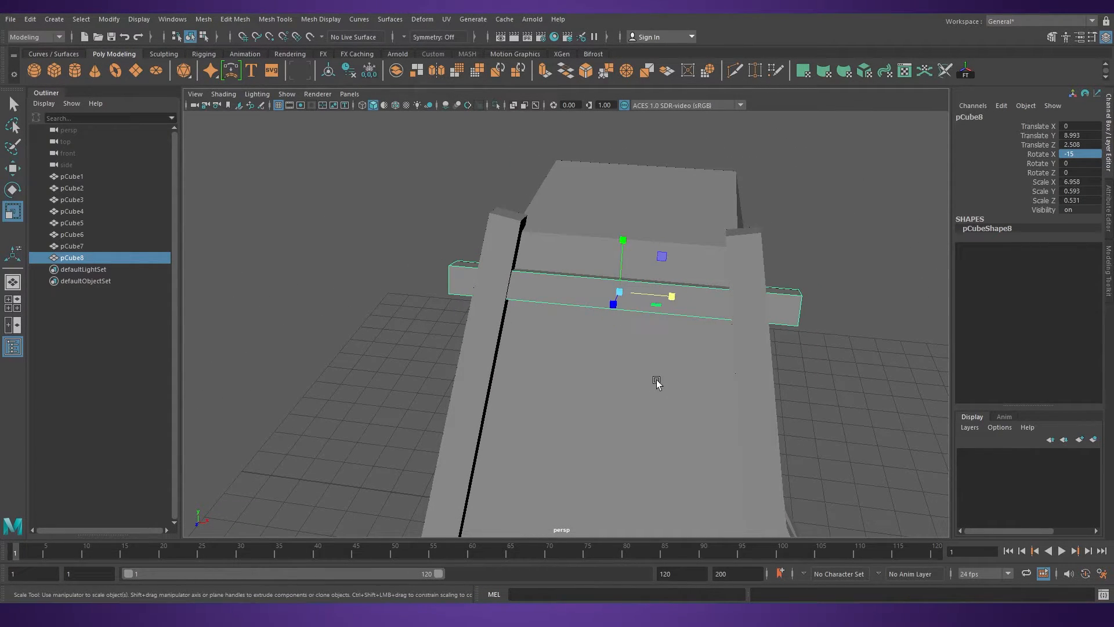
{"action": "left_click_drag", "start_coordinate": [670, 297], "coordinate": [649, 297]}
{"action": "key", "text": "w"}
{"action": "scroll", "coordinate": [649, 297], "scroll_direction": "down", "scroll_amount": 3}
{"action": "left_click_drag", "start_coordinate": [551, 332], "coordinate": [522, 348], "text": "alt"}
{"action": "scroll", "coordinate": [585, 348], "scroll_direction": "up", "scroll_amount": 3}
{"action": "left_click_drag", "start_coordinate": [469, 320], "coordinate": [468, 321]}
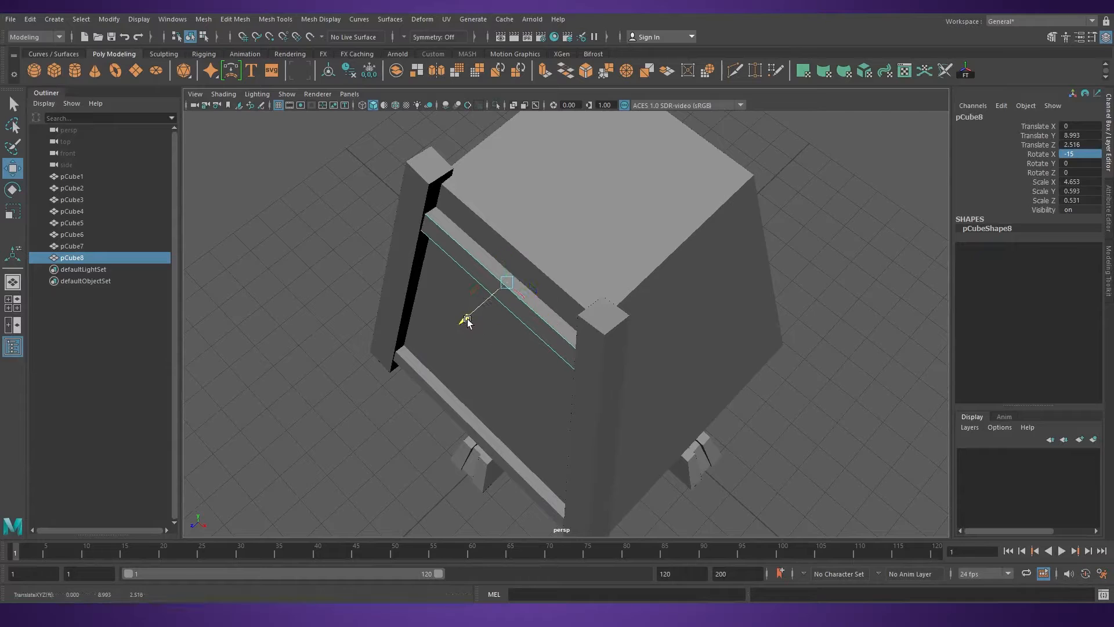
Duplicate the tower body and move the copy back along negative Z, clear of the posts and crossbars
{"action": "left_click_drag", "start_coordinate": [616, 386], "coordinate": [597, 336], "text": "alt"}
{"action": "left_click", "coordinate": [803, 398]}
{"action": "left_click_drag", "start_coordinate": [803, 399], "coordinate": [622, 355], "text": "alt"}
{"action": "left_click", "coordinate": [572, 356]}
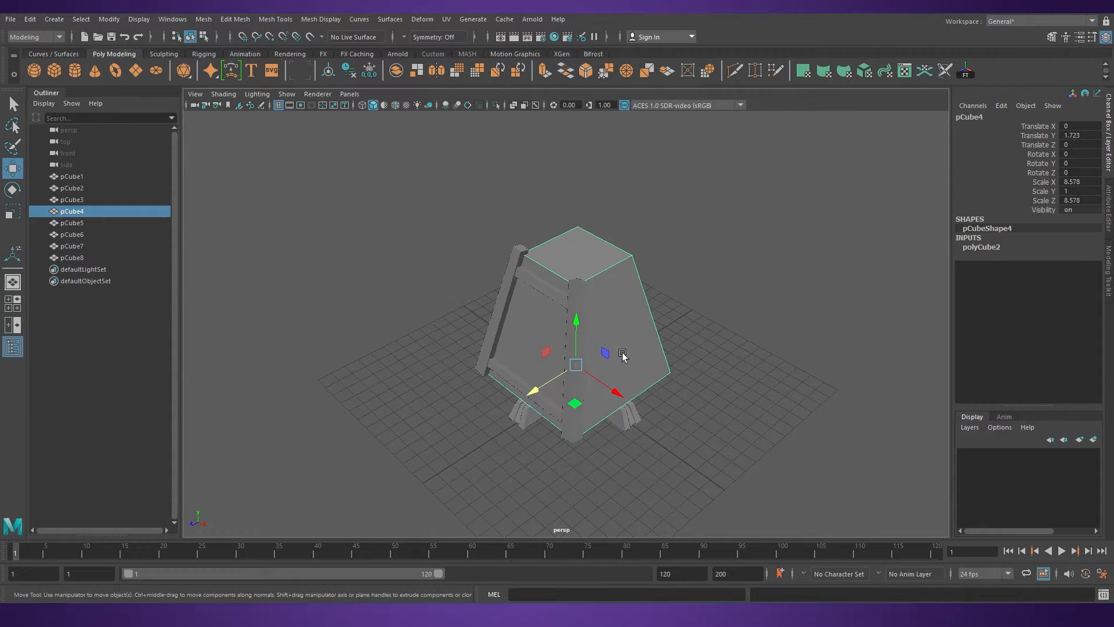
{"action": "left_click_drag", "start_coordinate": [525, 392], "coordinate": [685, 348]}
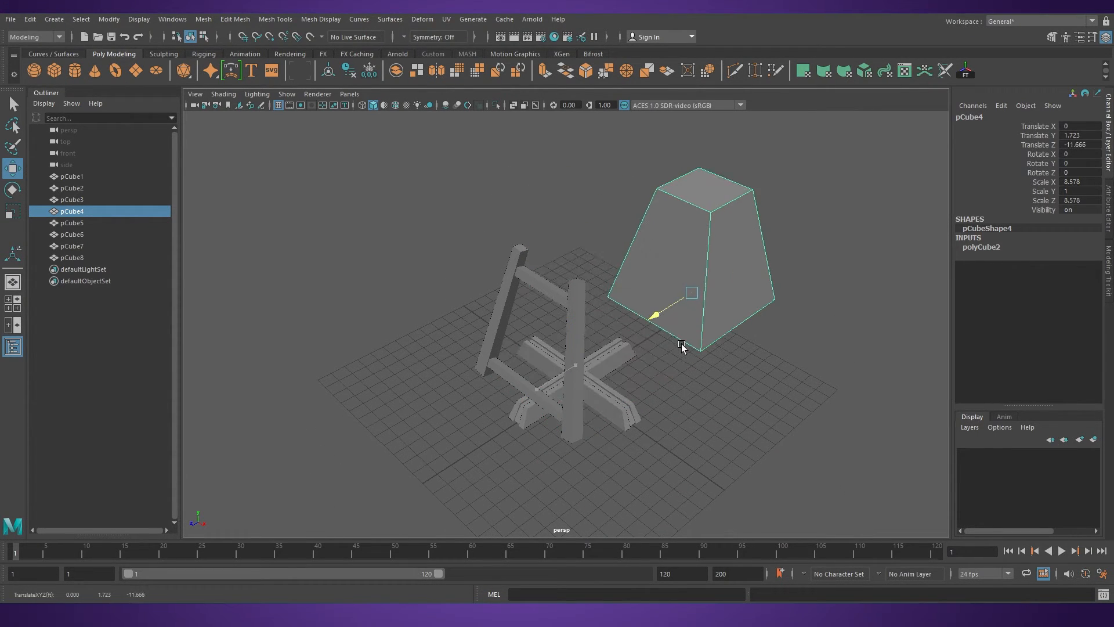
{"action": "key", "text": "ctrl+z"}
{"action": "key", "text": "ctrl+d"}
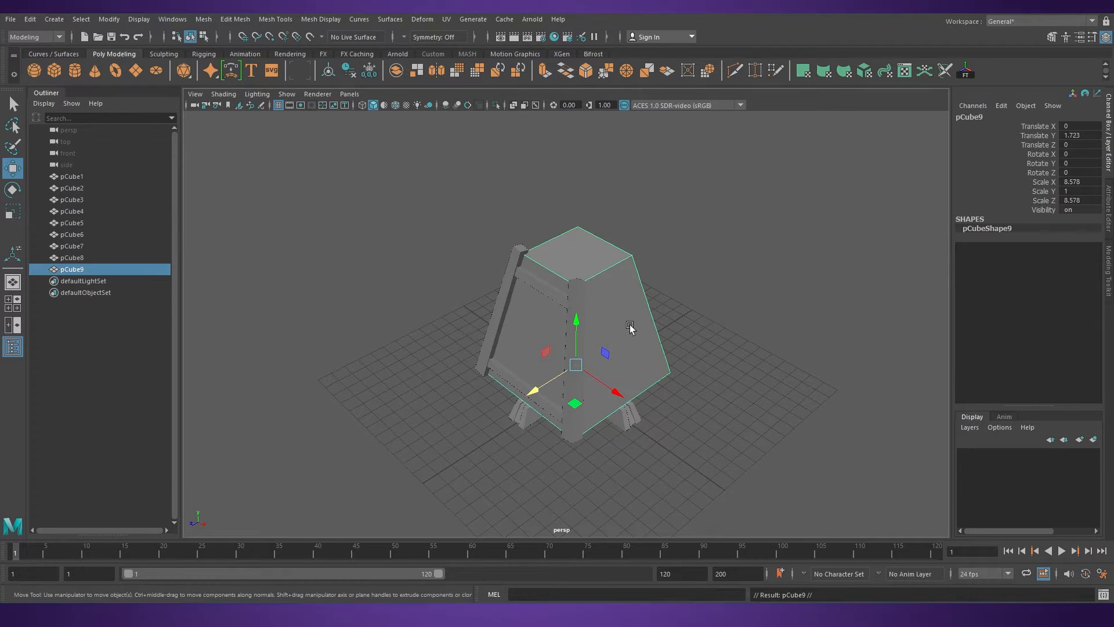
{"action": "left_click_drag", "start_coordinate": [555, 376], "coordinate": [668, 340]}
Flatten the original tower body to about 1.54 in Scale Z and move it to about 3.15 in Z, behind the crossbars
{"action": "left_click", "coordinate": [509, 349]}
{"action": "scroll", "coordinate": [522, 371], "scroll_direction": "up", "scroll_amount": 2}
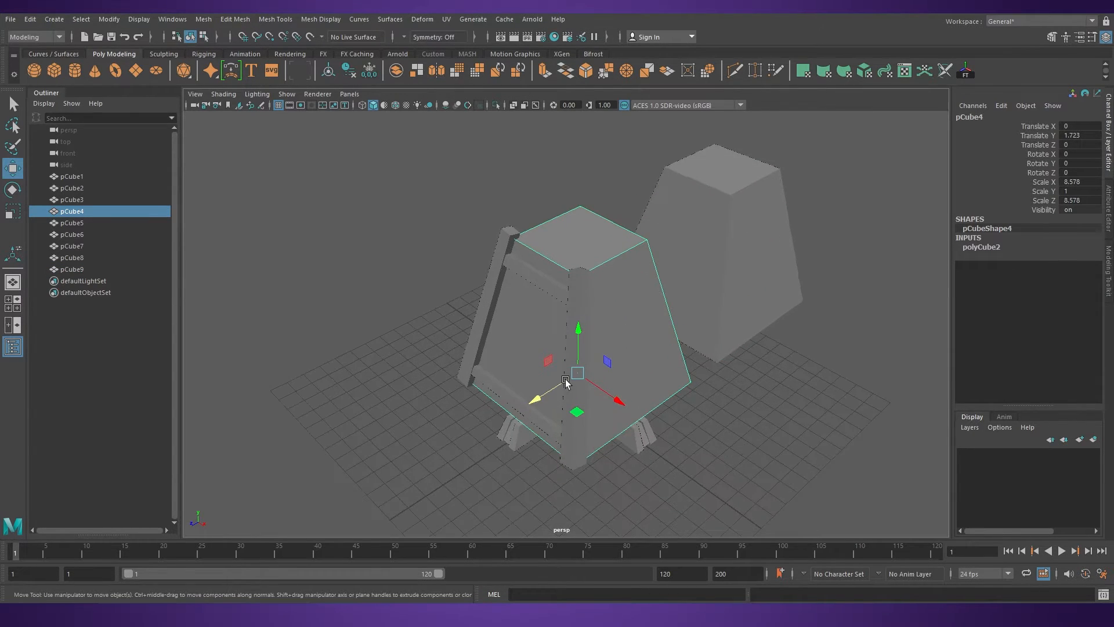
{"action": "key", "text": "r"}
{"action": "left_click_drag", "start_coordinate": [542, 398], "coordinate": [491, 424]}
{"action": "key", "text": "w"}
{"action": "right_click_drag", "start_coordinate": [489, 407], "coordinate": [543, 420], "text": "alt"}
{"action": "mouse_move", "coordinate": [498, 435]}
{"action": "left_mouse_down"}
{"action": "mouse_move", "coordinate": [487, 441]}
{"action": "mouse_move", "coordinate": [505, 417]}
{"action": "left_mouse_up"}
Rotate the flattened tower panel around X to about -8.9 degrees so it leans with the posts
{"action": "key", "text": "e"}
{"action": "left_click_drag", "start_coordinate": [573, 404], "coordinate": [524, 400], "text": "alt"}
{"action": "key", "text": "w"}
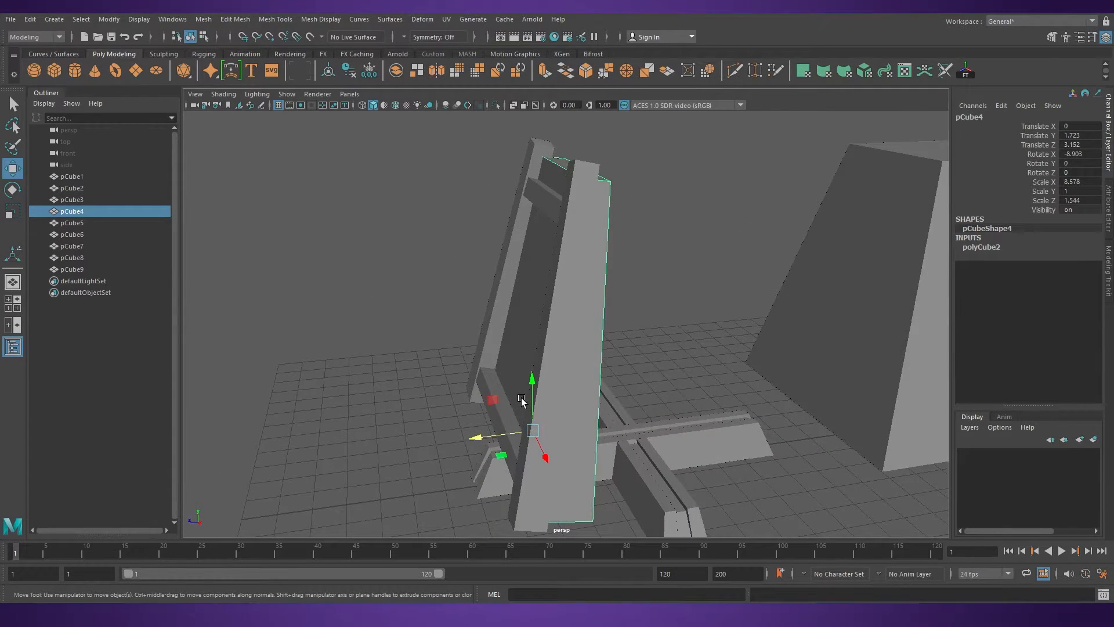
Thin the panel to about 1.13 in Scale Z and shift it to about 3.37 in Z
{"action": "key", "text": "r"}
{"action": "left_click_drag", "start_coordinate": [483, 430], "coordinate": [627, 409]}
{"action": "key", "text": "w"}
In the side view, move the panel's bottom vertices so its lower edge is level with the top of the base beams
{"action": "key", "text": "space"}
{"action": "key", "text": "space"}
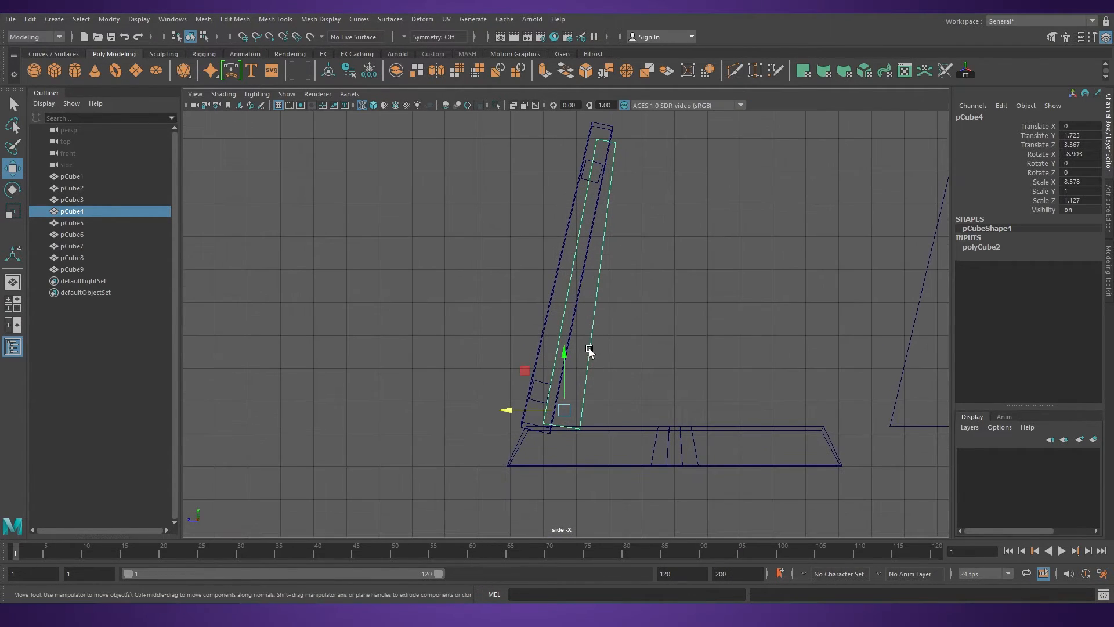
{"action": "right_click_drag", "start_coordinate": [590, 296], "coordinate": [527, 298]}
{"action": "left_click_drag", "start_coordinate": [626, 356], "coordinate": [571, 441]}
{"action": "right_click_drag", "start_coordinate": [525, 431], "coordinate": [603, 476], "text": "alt"}
{"action": "middle_click_drag", "start_coordinate": [603, 476], "coordinate": [620, 330], "text": "alt"}
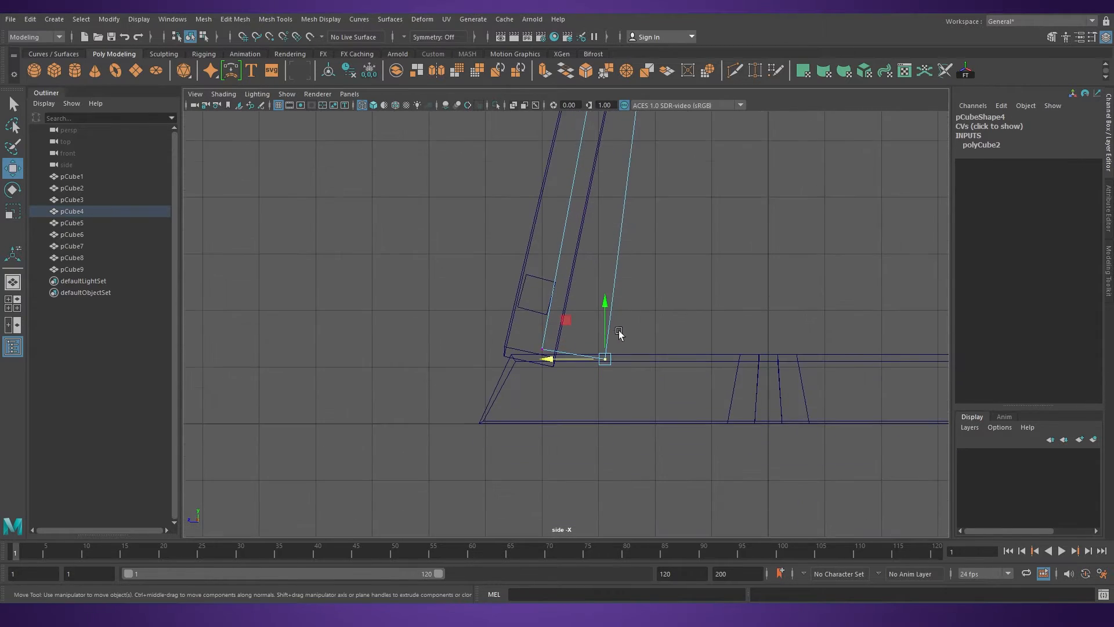
{"action": "right_click_drag", "start_coordinate": [619, 331], "coordinate": [615, 416], "text": "alt"}
{"action": "middle_click_drag", "start_coordinate": [626, 372], "coordinate": [604, 360]}
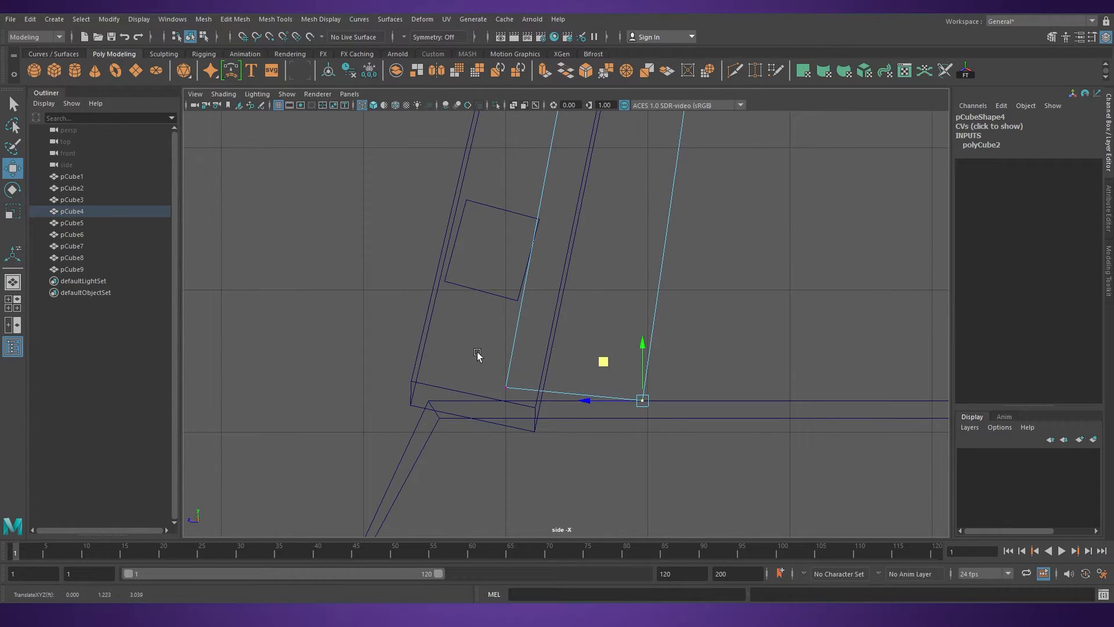
{"action": "left_click_drag", "start_coordinate": [477, 353], "coordinate": [527, 409]}
{"action": "left_click_drag", "start_coordinate": [505, 332], "coordinate": [505, 345]}
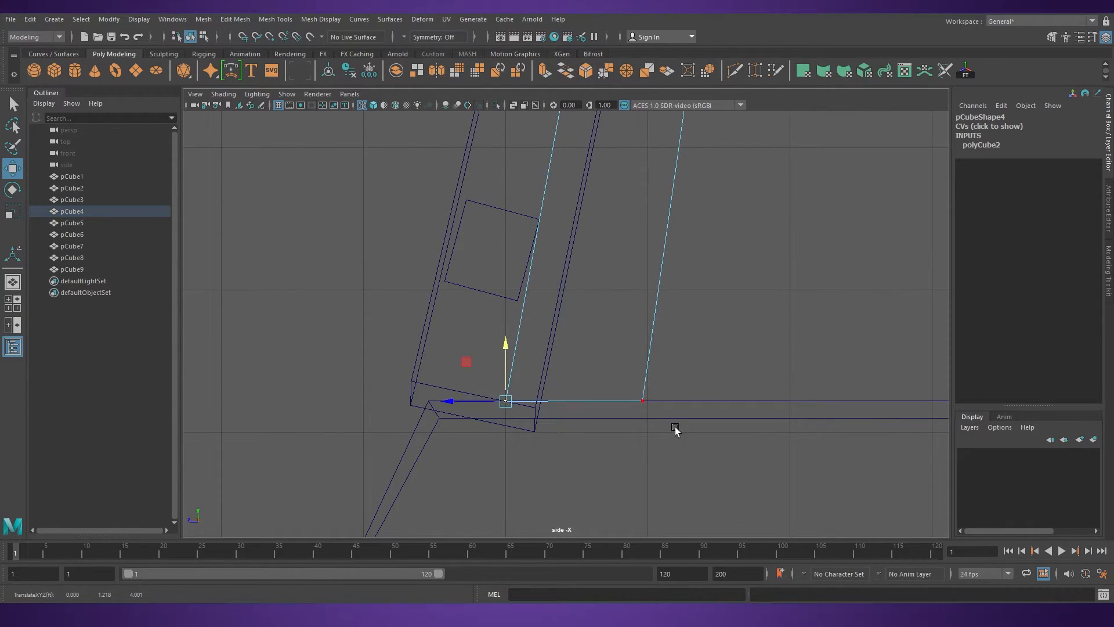
Adjust the panel's top vertices along Z to fit behind the upper crossbar, and return to object selection
{"action": "right_click_drag", "start_coordinate": [675, 429], "coordinate": [487, 355], "text": "alt"}
{"action": "middle_click_drag", "start_coordinate": [546, 314], "coordinate": [492, 531], "text": "alt"}
{"action": "scroll", "coordinate": [540, 205], "scroll_direction": "up", "scroll_amount": 3}
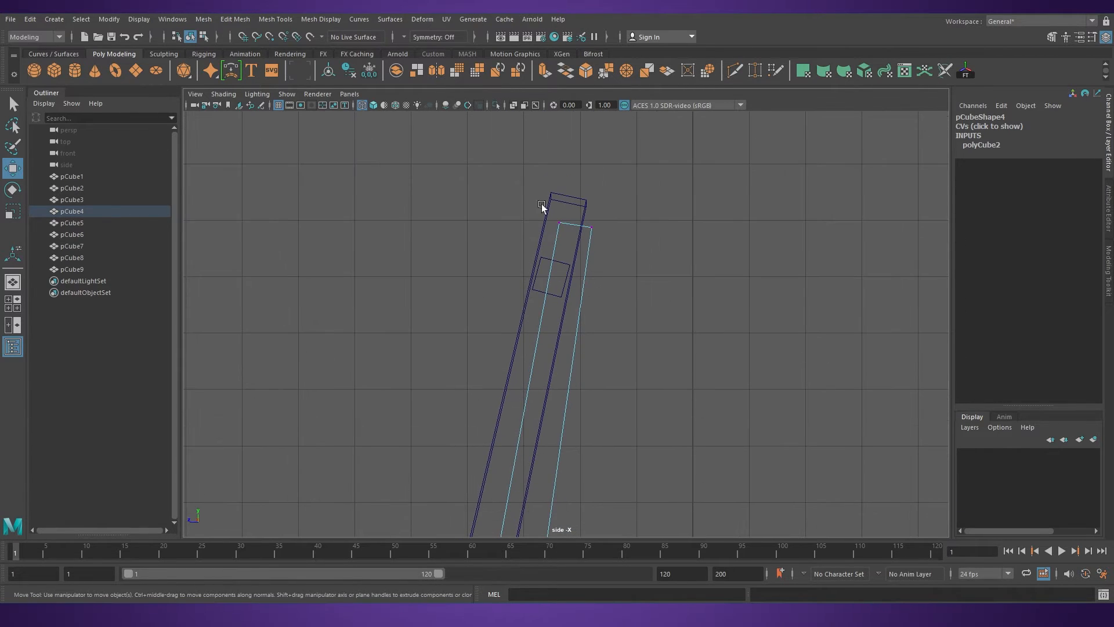
{"action": "left_click_drag", "start_coordinate": [520, 226], "coordinate": [536, 226]}
{"action": "mouse_move", "coordinate": [620, 308]}
{"action": "left_mouse_down", "text": "alt"}
{"action": "mouse_move", "coordinate": [427, 368]}
{"action": "mouse_move", "coordinate": [485, 403]}
{"action": "mouse_move", "coordinate": [601, 406]}
{"action": "mouse_move", "coordinate": [712, 317]}
{"action": "mouse_move", "coordinate": [637, 348]}
{"action": "mouse_move", "coordinate": [622, 368]}
{"action": "mouse_move", "coordinate": [587, 339]}
{"action": "left_mouse_up", "text": "alt"}
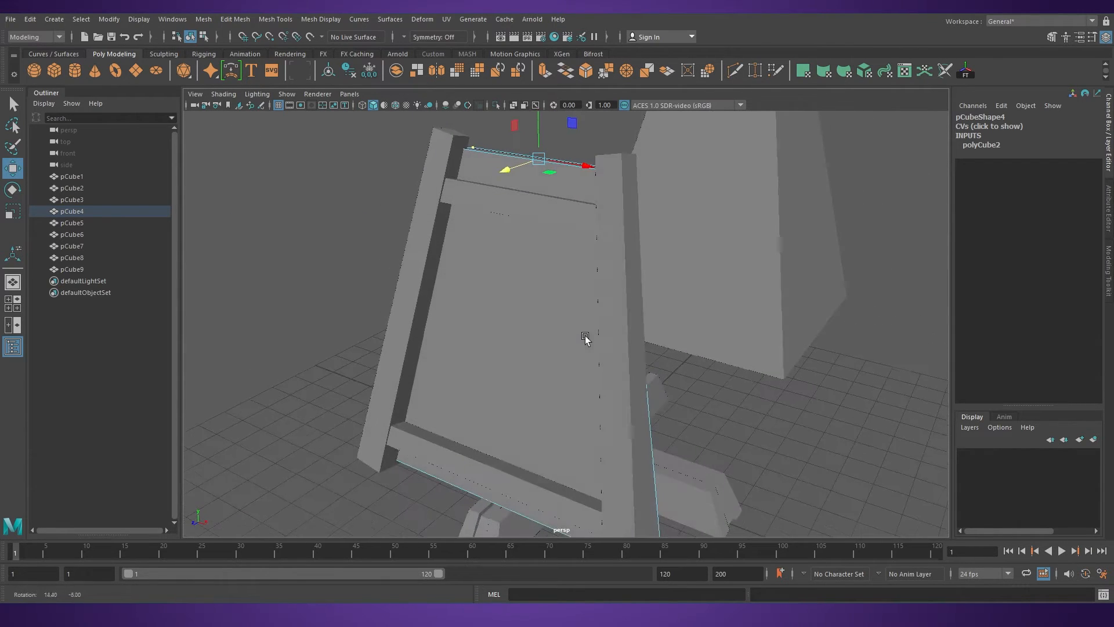
{"action": "right_click_drag", "start_coordinate": [517, 290], "coordinate": [594, 242]}
{"action": "left_click", "coordinate": [544, 311]}
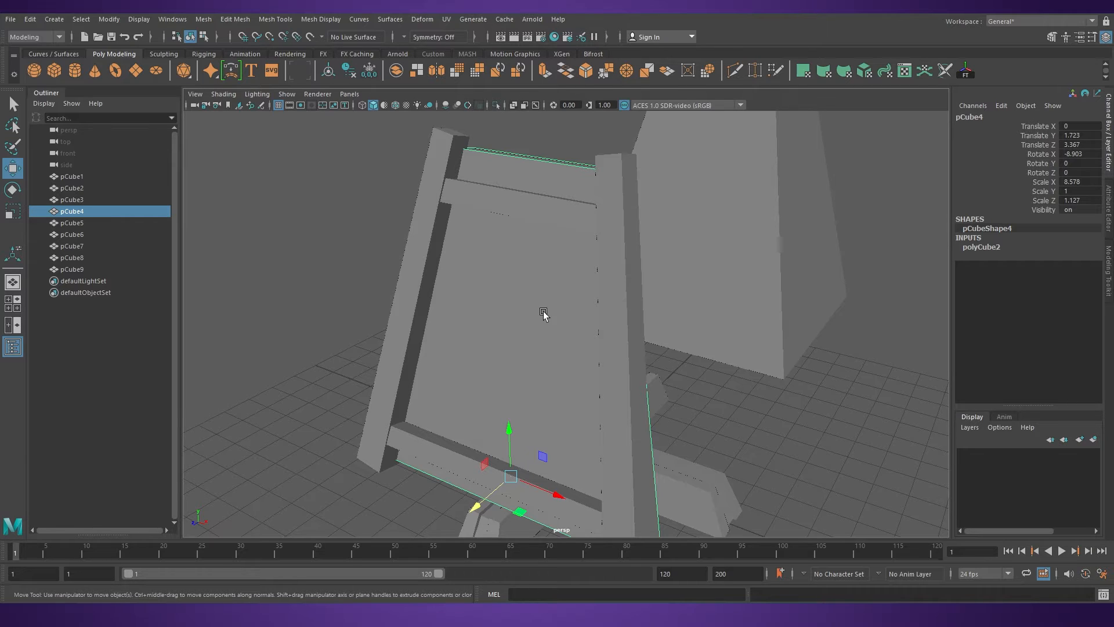
Split the panel vertically by adding an edge ring split across its top edge
{"action": "mouse_move", "coordinate": [544, 311]}
{"action": "left_mouse_down", "text": "alt"}
{"action": "mouse_move", "coordinate": [423, 232]}
{"action": "mouse_move", "coordinate": [524, 302]}
{"action": "left_mouse_up", "text": "alt"}
{"action": "left_click", "coordinate": [534, 180]}
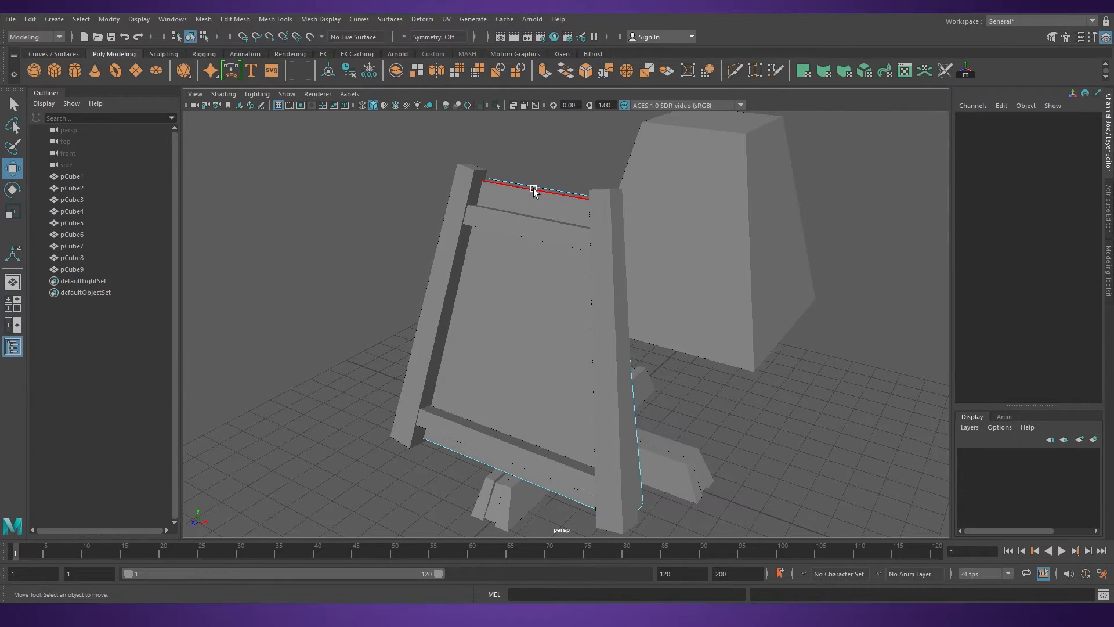
{"action": "left_click", "coordinate": [534, 188]}
{"action": "right_click_drag", "start_coordinate": [534, 189], "coordinate": [619, 255], "text": "ctrl"}
Set the ring split's Split Type to Multi with 3 divisions to divide the panel into planks
{"action": "left_click", "coordinate": [989, 136]}
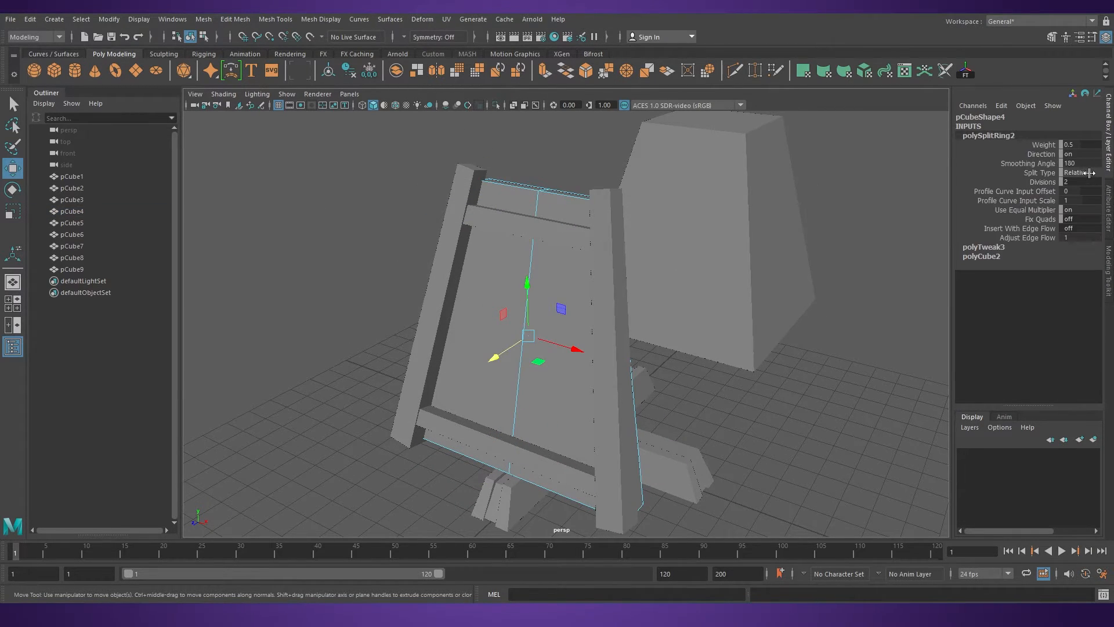
{"action": "left_click", "coordinate": [1081, 172]}
{"action": "left_click", "coordinate": [1073, 210]}
{"action": "left_click", "coordinate": [1045, 182]}
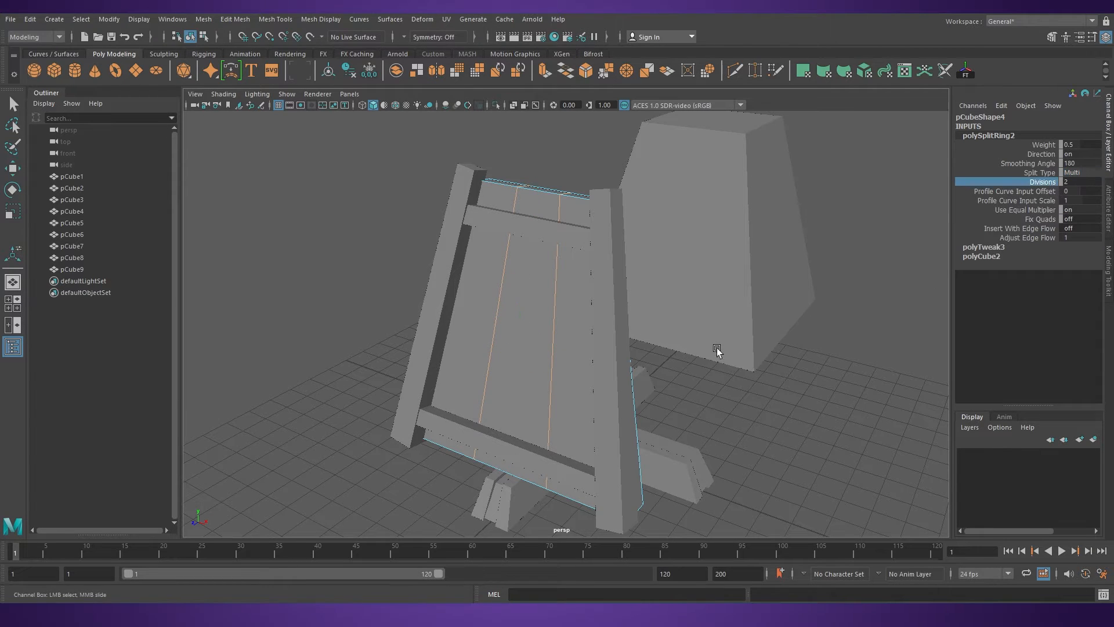
{"action": "middle_click_drag", "start_coordinate": [716, 347], "coordinate": [717, 348]}
Bevel the panel's three dividing edge loops with a Fraction of 0.3 and 2 segments
{"action": "left_click_drag", "start_coordinate": [754, 358], "coordinate": [678, 391], "text": "alt"}
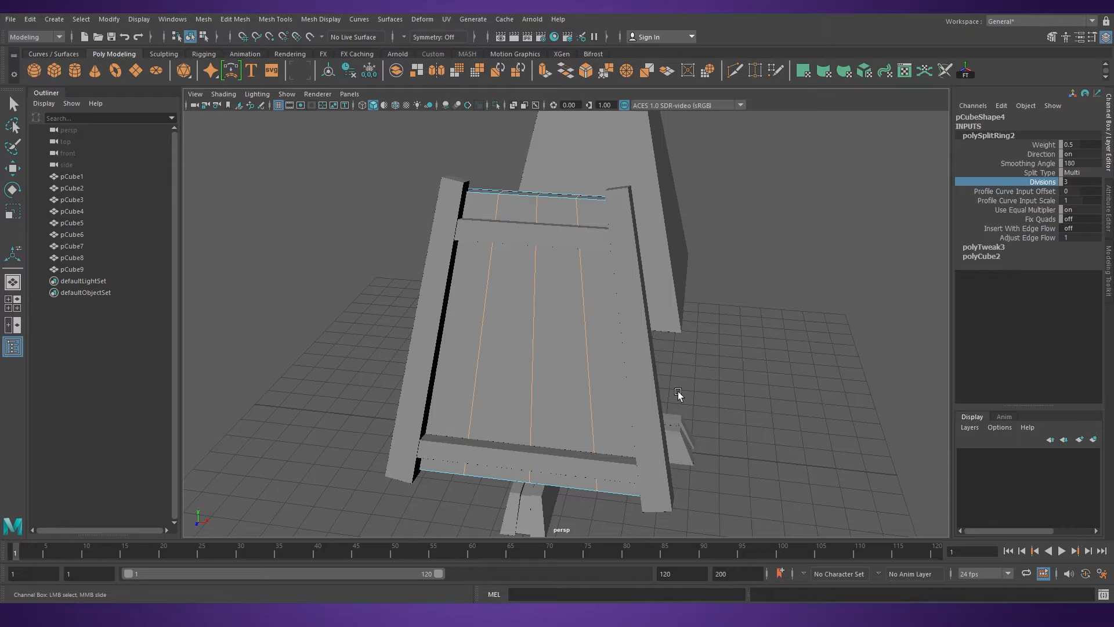
{"action": "left_click", "coordinate": [580, 387]}
{"action": "right_click", "coordinate": [590, 351], "text": "shift"}
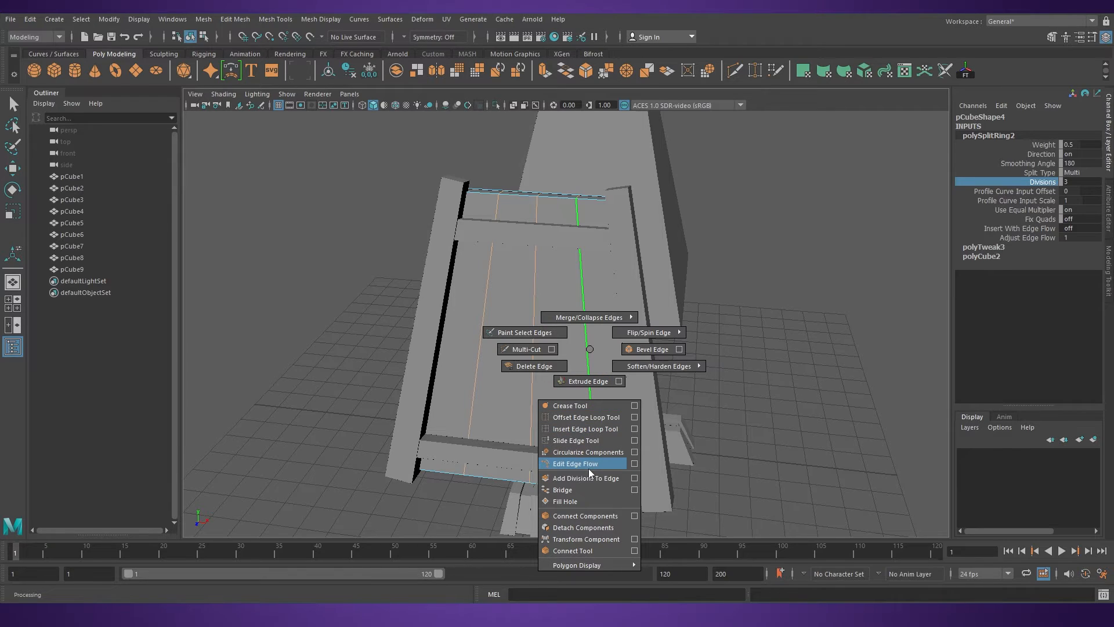
{"action": "left_click", "coordinate": [666, 350]}
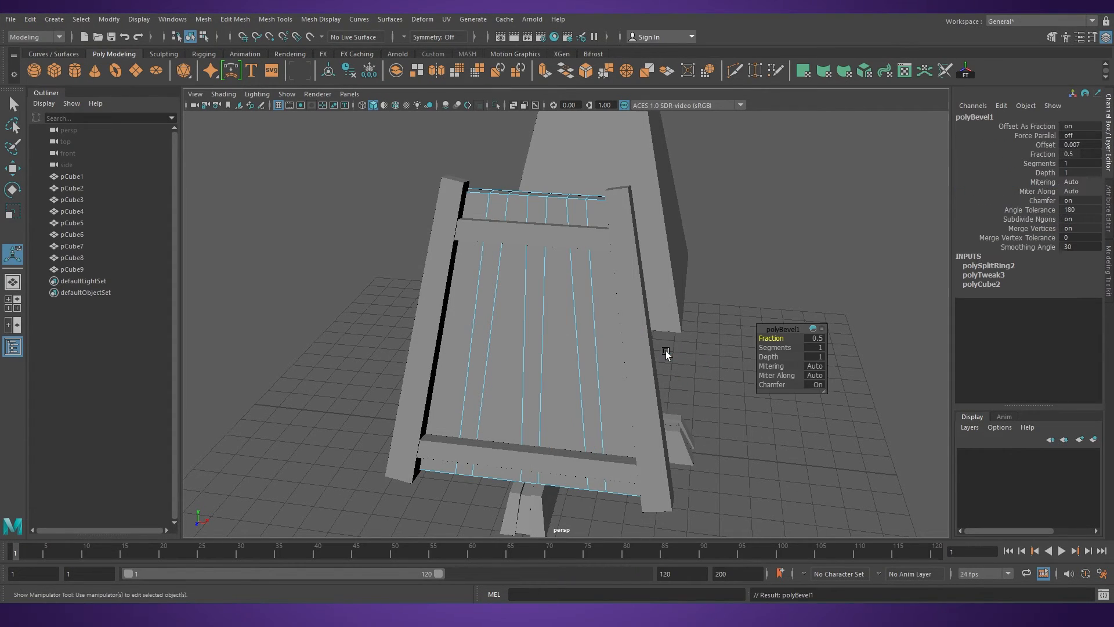
{"action": "left_click_drag", "start_coordinate": [781, 340], "coordinate": [785, 348]}
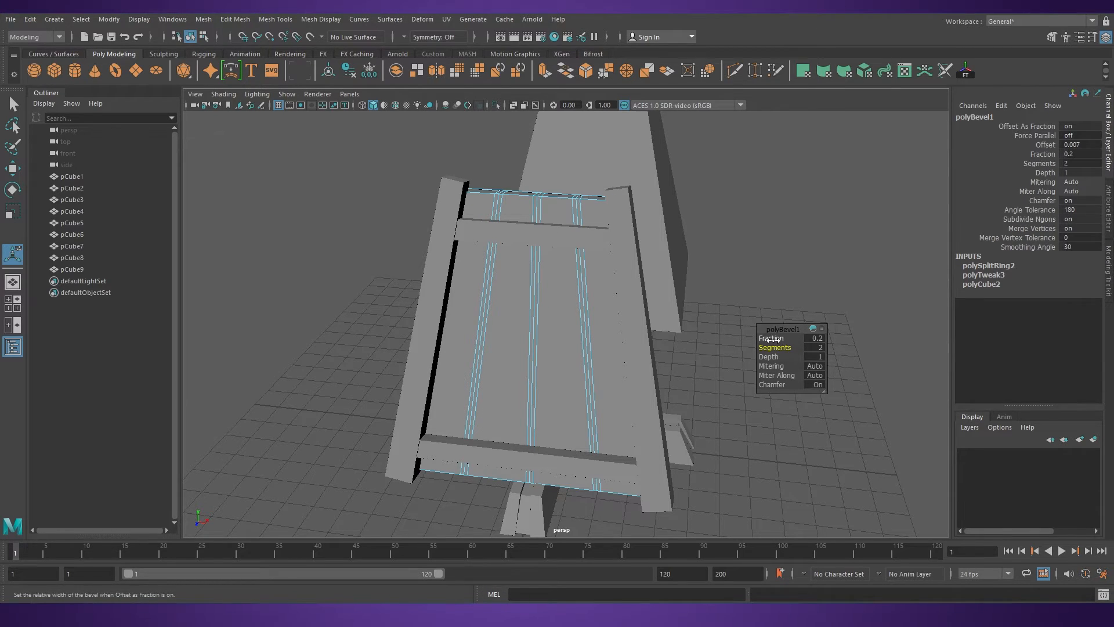
{"action": "left_click_drag", "start_coordinate": [772, 339], "coordinate": [773, 340]}
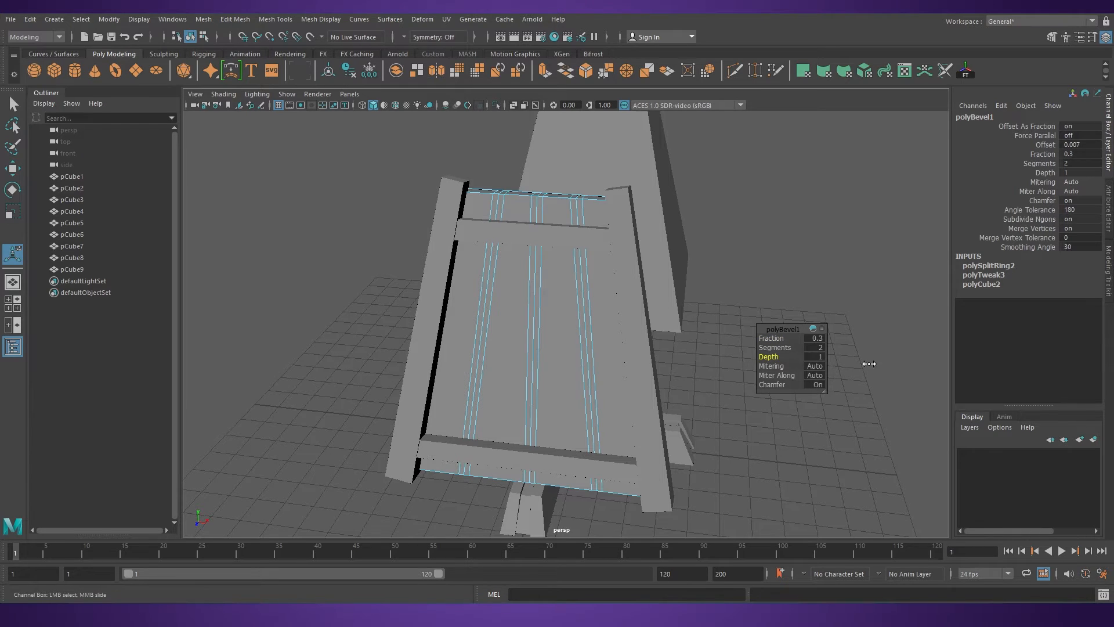
{"action": "left_click_drag", "start_coordinate": [736, 403], "coordinate": [709, 423], "text": "alt"}
Select the middle edge loop of each of the three bevels on the panel for scaling
{"action": "key", "text": "w"}
{"action": "left_click", "coordinate": [709, 424]}
{"action": "left_click_drag", "start_coordinate": [604, 342], "coordinate": [578, 359], "text": "alt"}
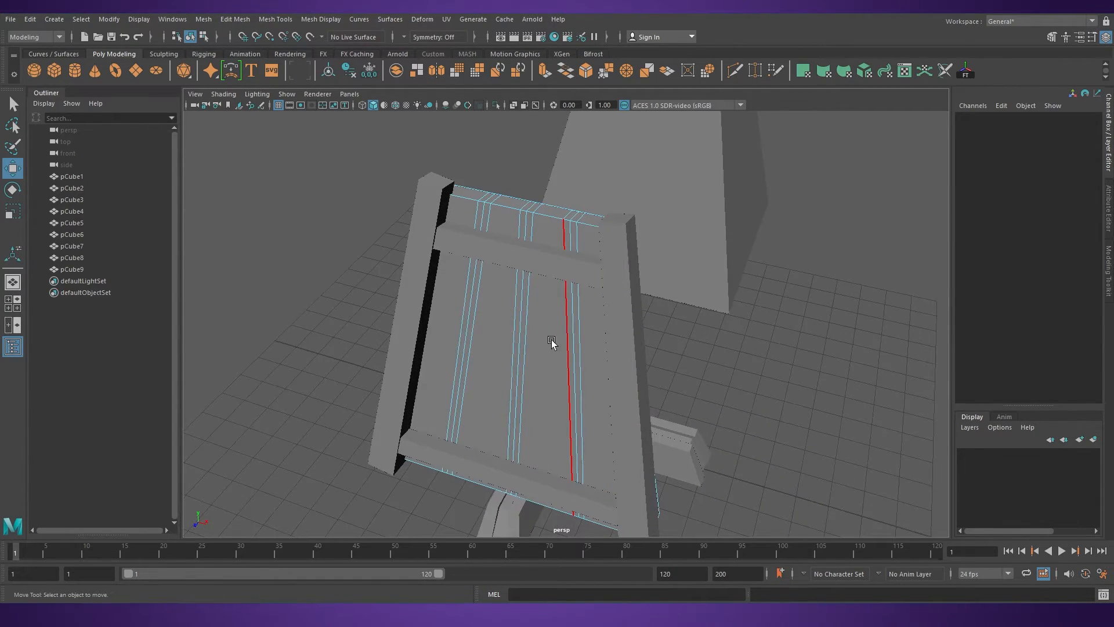
{"action": "right_click_drag", "start_coordinate": [550, 296], "coordinate": [557, 265]}
{"action": "double_click", "coordinate": [475, 281]}
{"action": "double_click", "coordinate": [523, 295], "text": "shift"}
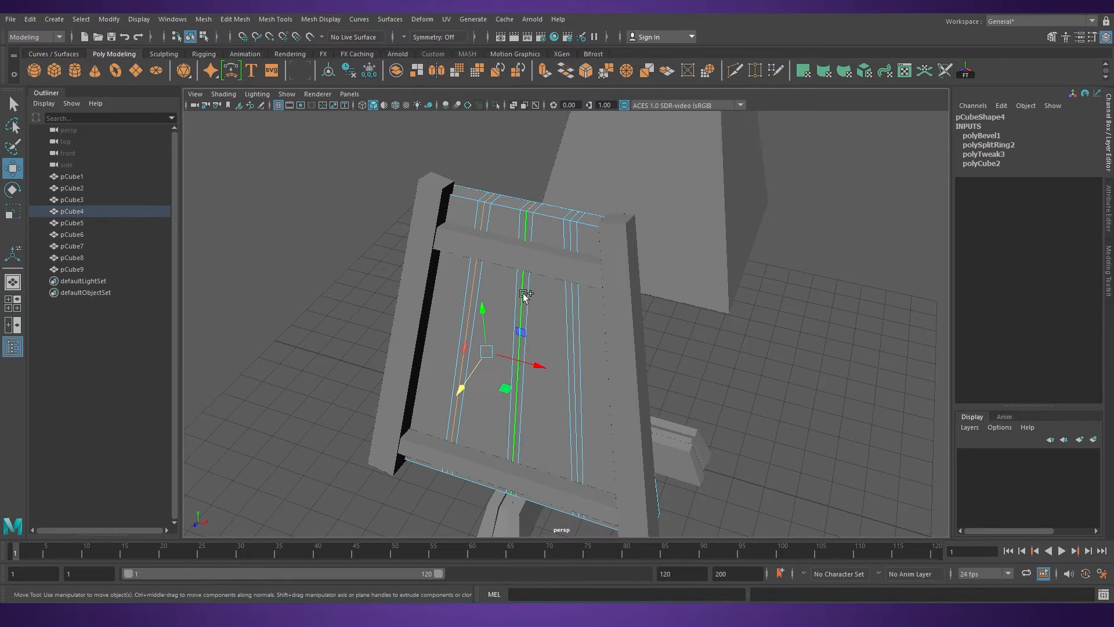
{"action": "double_click", "coordinate": [572, 312], "text": "shift"}
{"action": "key", "text": "r"}
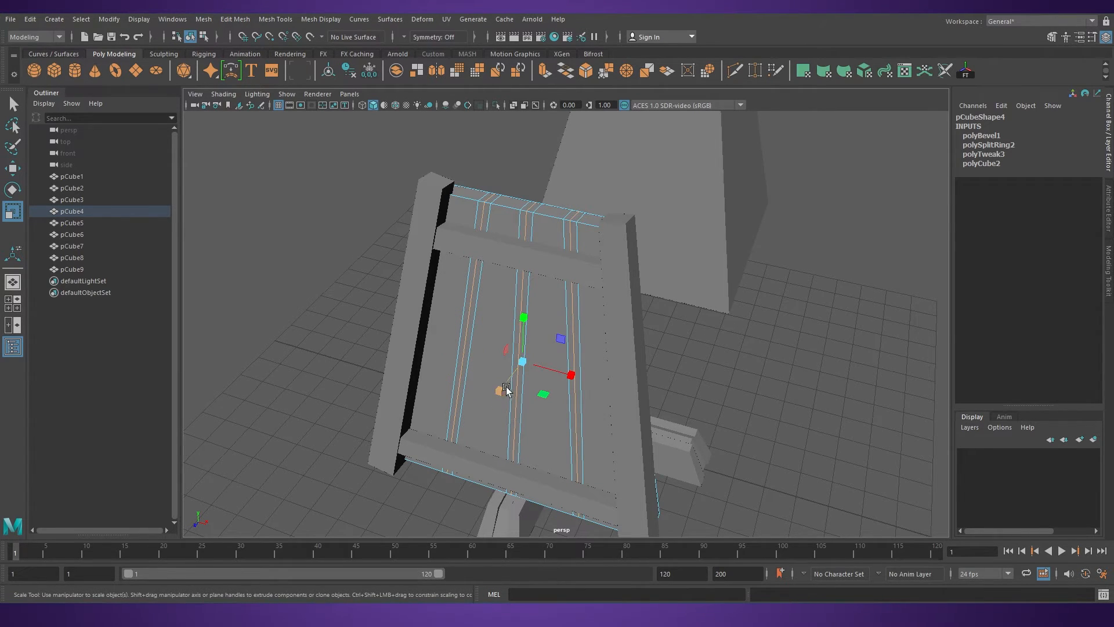
{"action": "left_click_drag", "start_coordinate": [507, 389], "coordinate": [560, 350]}
Add the Center Pivot command to the Poly Modeling shelf
{"action": "left_click", "coordinate": [139, 19]}
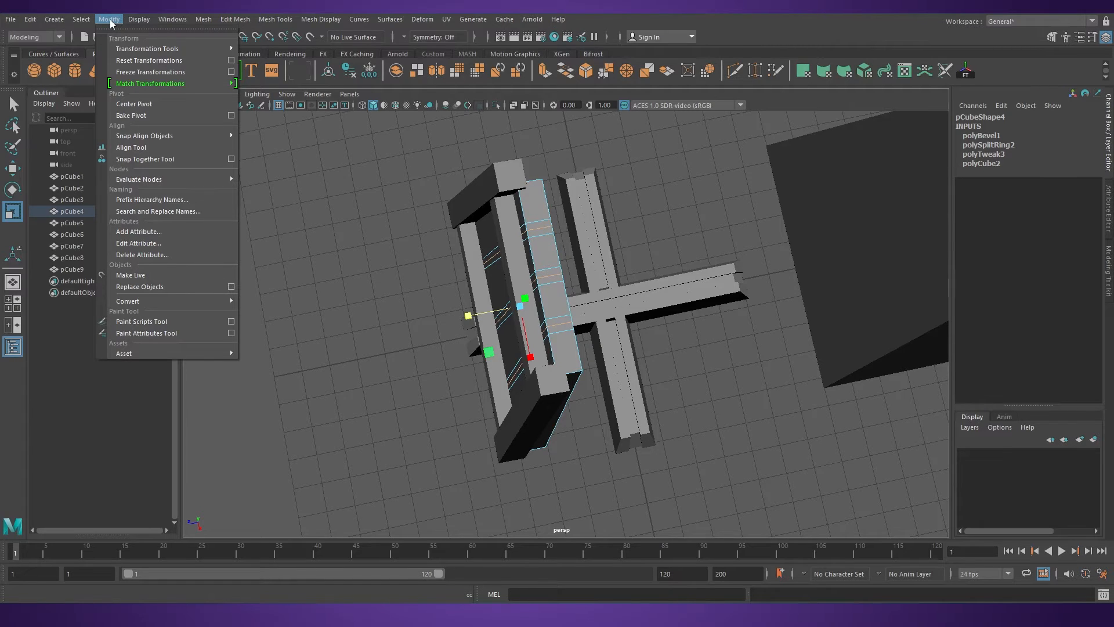
{"action": "left_click", "coordinate": [134, 103], "text": "ctrl+shift"}
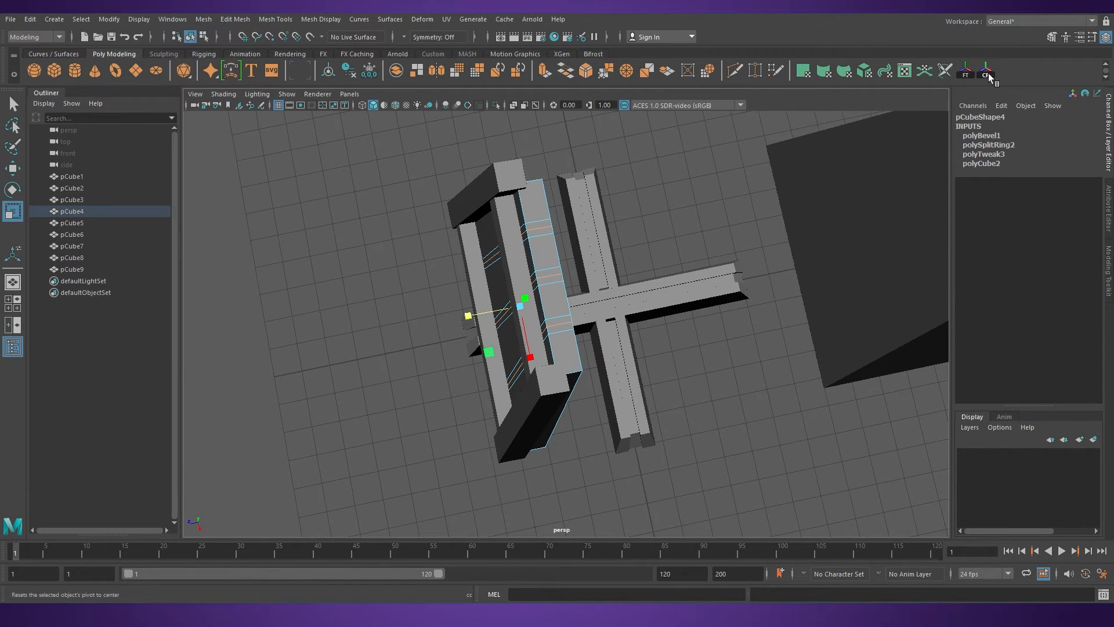
{"action": "left_click_drag", "start_coordinate": [813, 174], "coordinate": [505, 326], "text": "alt"}
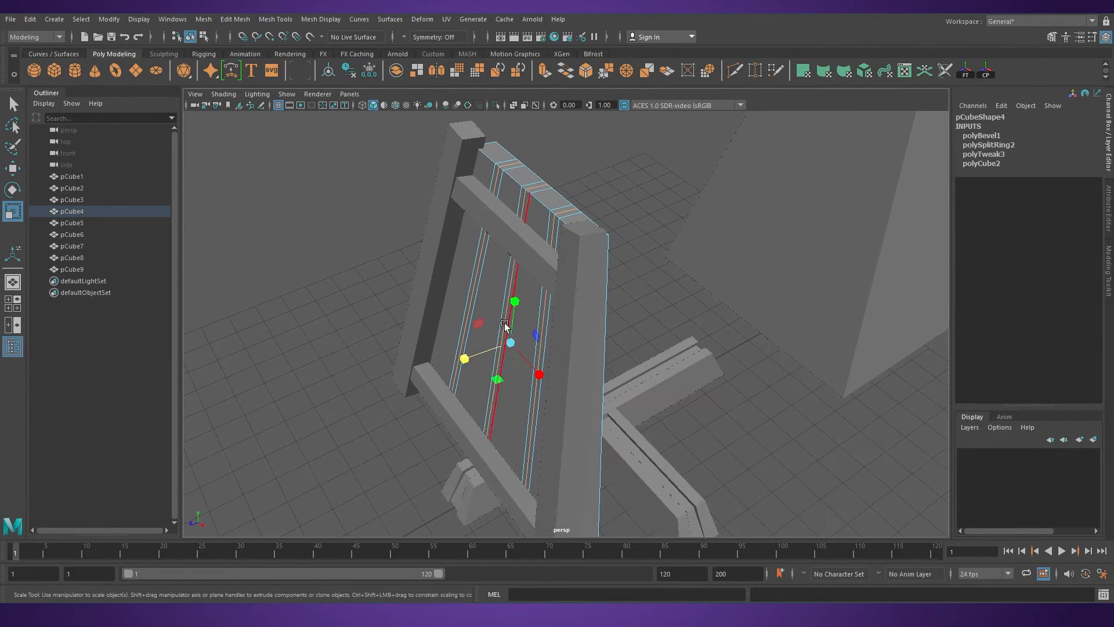
Try the Component axis orientation for the Scale tool, and set it to Normal
{"action": "double_click", "coordinate": [13, 210]}
{"action": "left_click", "coordinate": [237, 157]}
{"action": "left_click", "coordinate": [267, 184]}
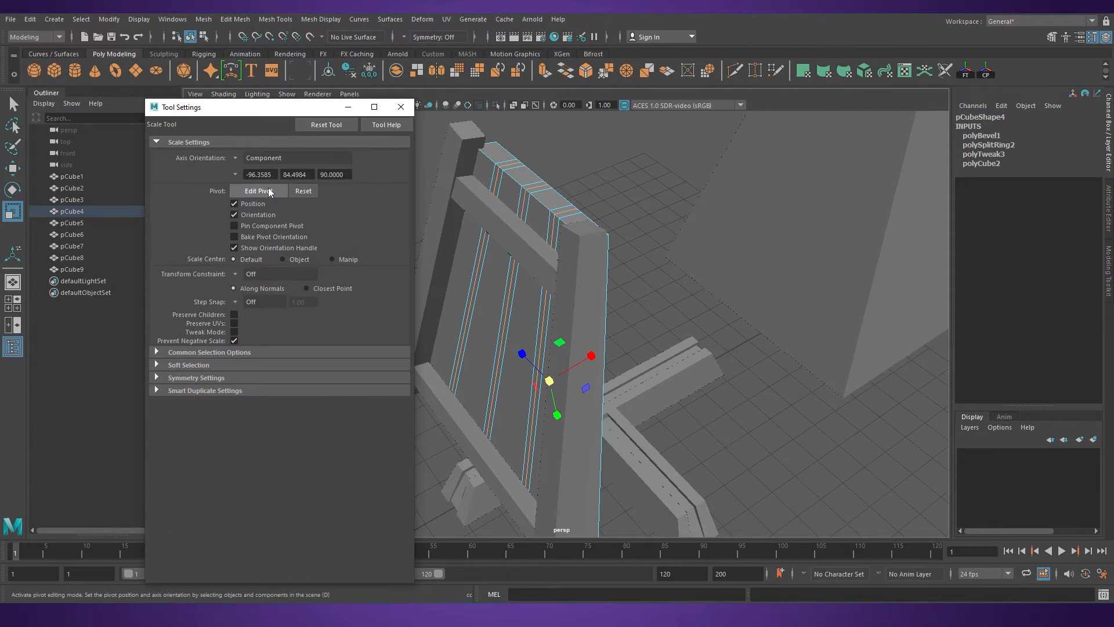
{"action": "left_click_drag", "start_coordinate": [721, 330], "coordinate": [681, 380], "text": "alt"}
{"action": "key", "text": "space"}
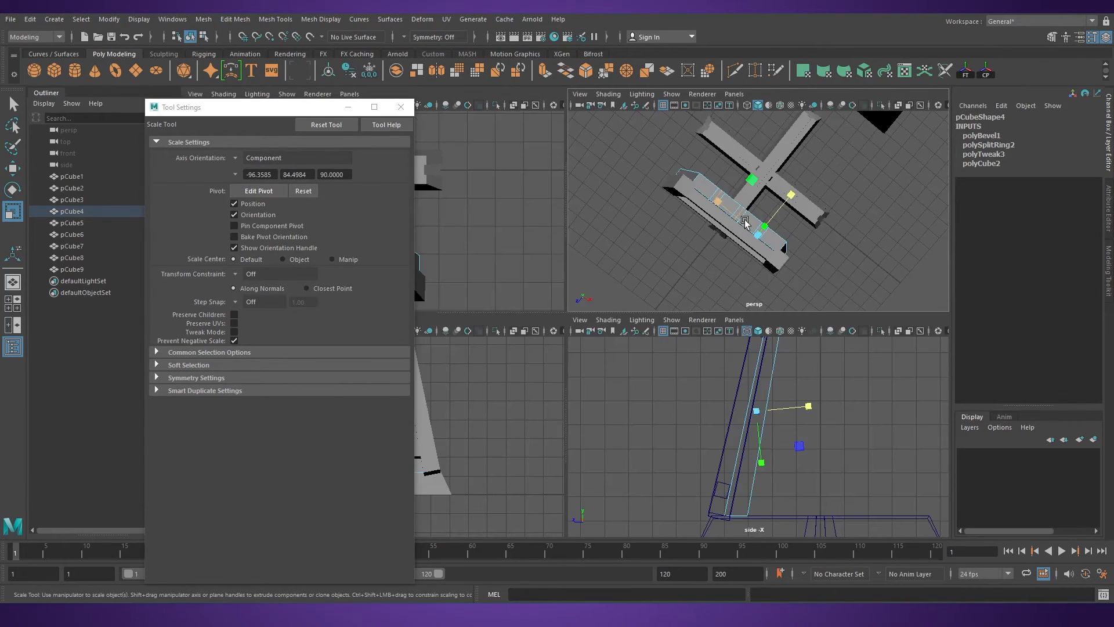
{"action": "key", "text": "space"}
{"action": "middle_click_drag", "start_coordinate": [530, 364], "coordinate": [756, 363], "text": "alt"}
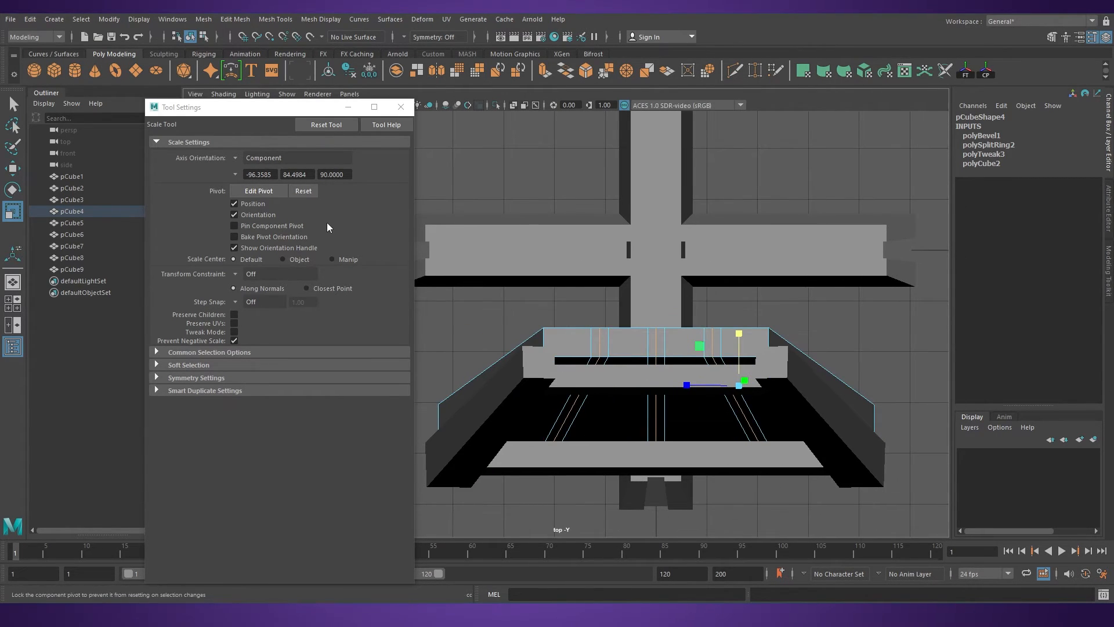
{"action": "left_click", "coordinate": [235, 159]}
{"action": "left_click", "coordinate": [273, 212]}
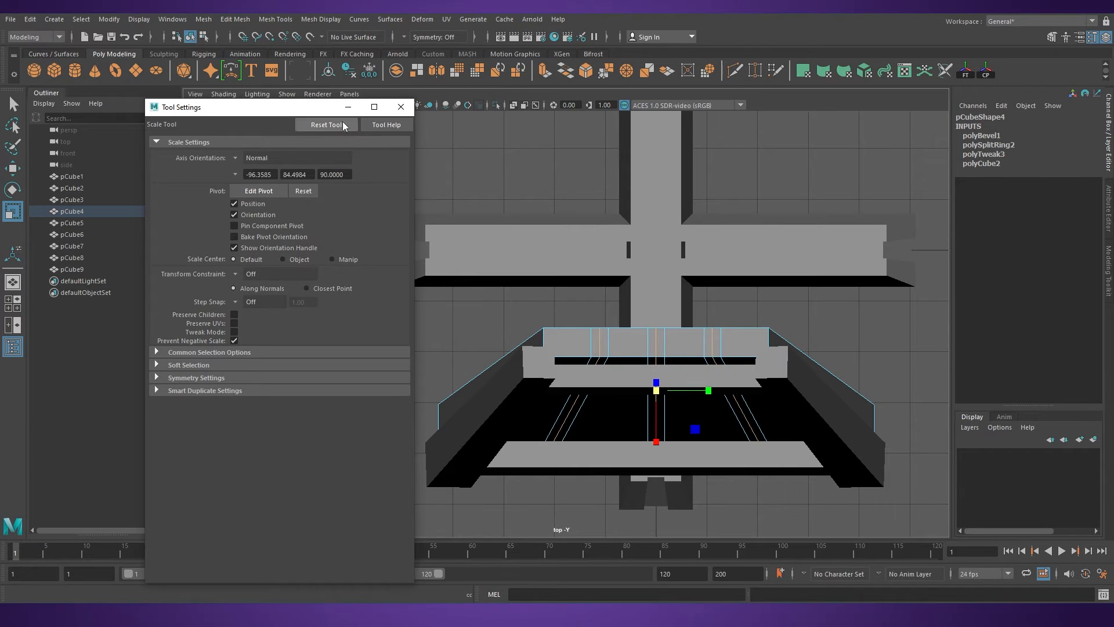
{"action": "left_click", "coordinate": [400, 107]}
{"action": "key", "text": "space"}
{"action": "key", "text": "space"}
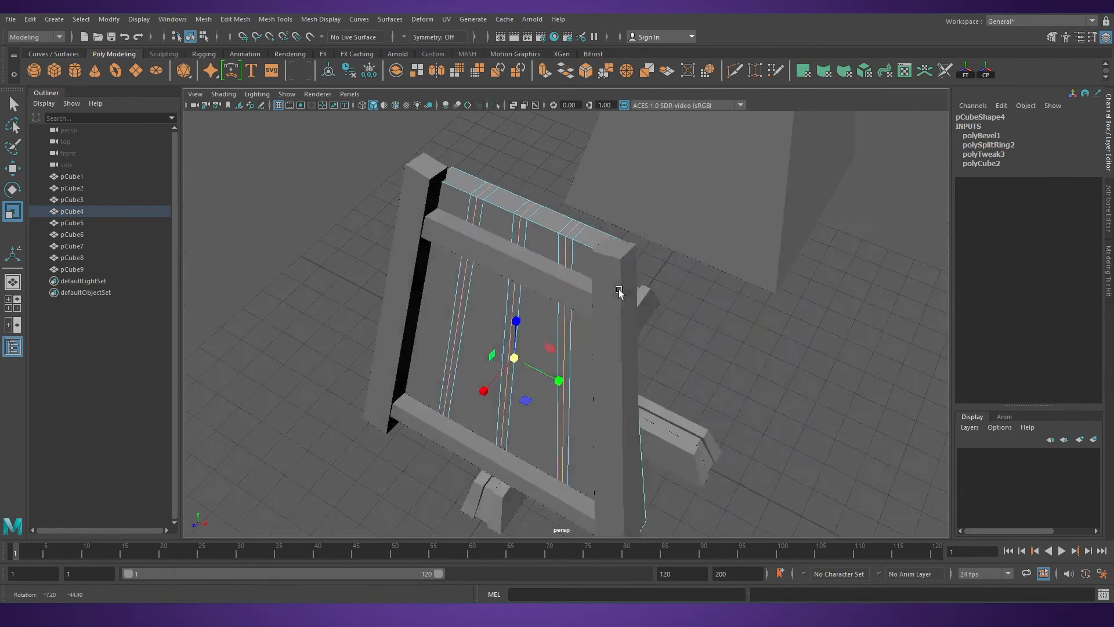
Scale the middle edge loops inward through the panel's thickness to form V-shaped grooves between the planks
{"action": "left_click_drag", "start_coordinate": [627, 401], "coordinate": [476, 329], "text": "alt"}
{"action": "key", "text": "w"}
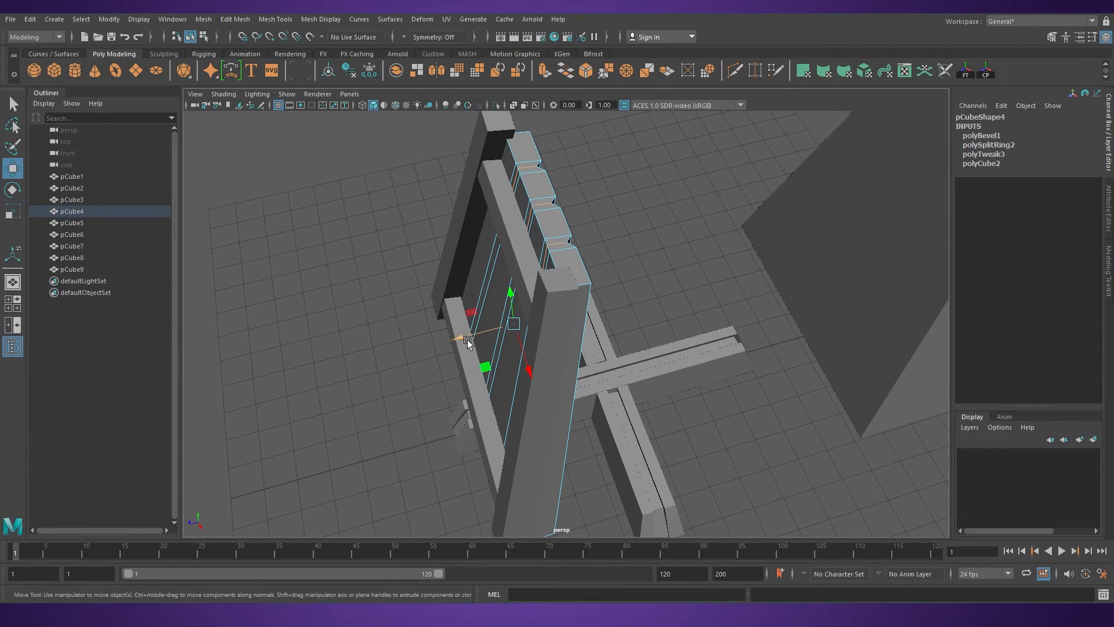
{"action": "key", "text": "r"}
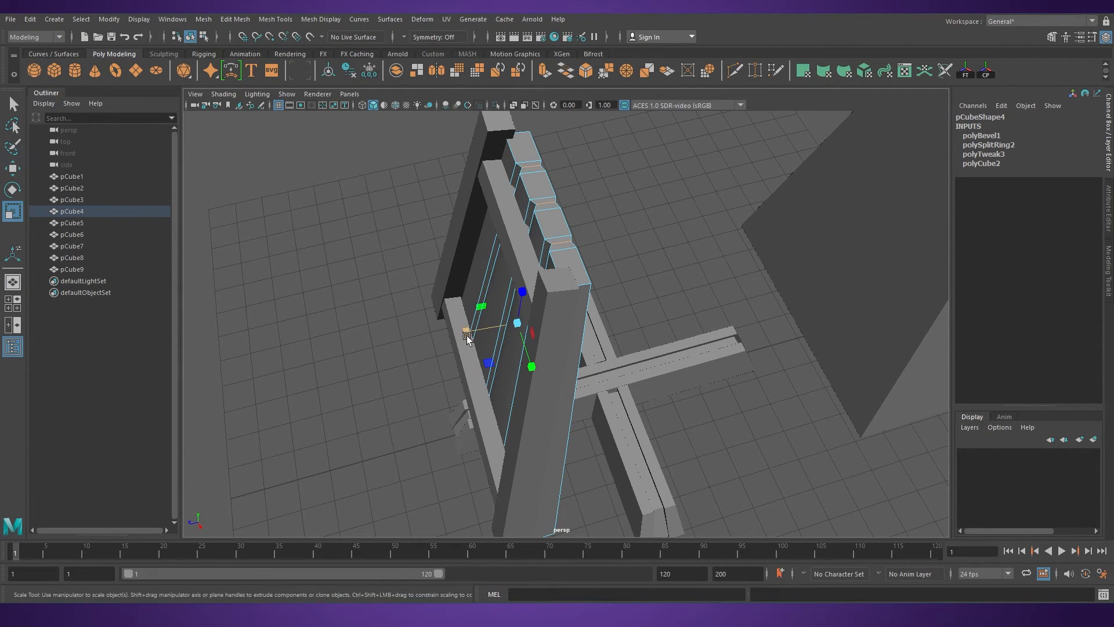
{"action": "mouse_move", "coordinate": [468, 335]}
{"action": "left_mouse_down"}
{"action": "mouse_move", "coordinate": [483, 333]}
{"action": "mouse_move", "coordinate": [464, 338]}
{"action": "left_mouse_up"}
Examine the plank grooves in the side view and from above, and return to object selection
{"action": "key", "text": "w"}
{"action": "key", "text": "space"}
{"action": "key", "text": "space"}
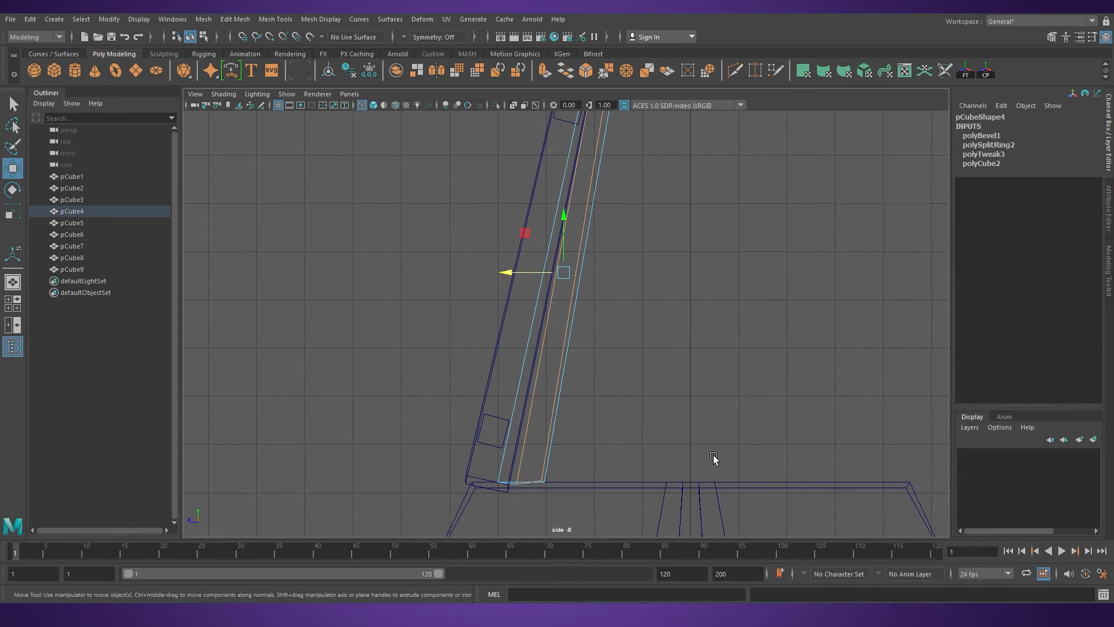
{"action": "scroll", "coordinate": [673, 459], "scroll_direction": "down", "scroll_amount": 3}
{"action": "key", "text": "space"}
{"action": "key", "text": "space"}
{"action": "mouse_move", "coordinate": [709, 213]}
{"action": "left_mouse_down", "text": "alt"}
{"action": "mouse_move", "coordinate": [594, 288]}
{"action": "mouse_move", "coordinate": [594, 319]}
{"action": "left_mouse_up", "text": "alt"}
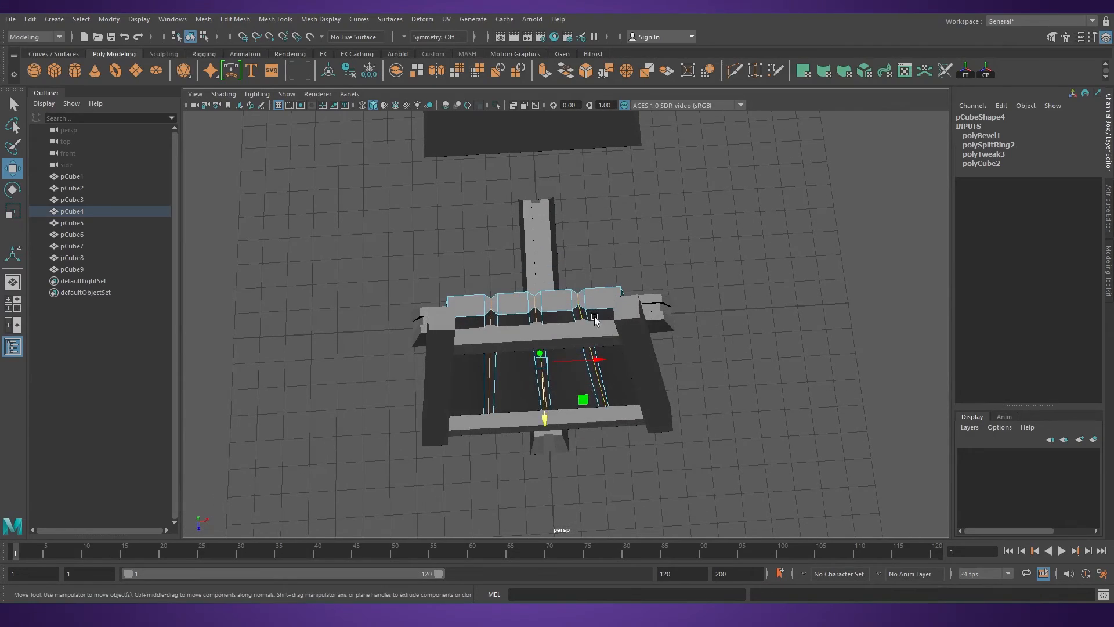
{"action": "left_click", "coordinate": [670, 247]}
{"action": "left_click_drag", "start_coordinate": [664, 378], "coordinate": [561, 347], "text": "alt"}
{"action": "key", "text": "ctrl+z"}
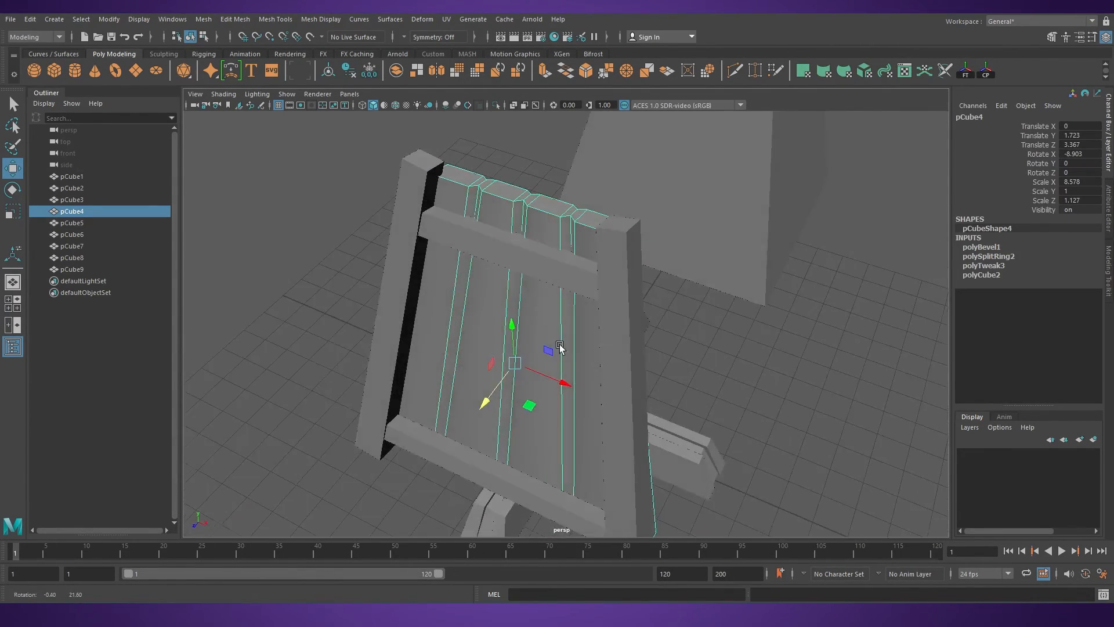
In the side view, flatten the panel's bottom vertices vertically with the Scale tool's axis orientation set to World
{"action": "key", "text": "space"}
{"action": "key", "text": "space"}
{"action": "scroll", "coordinate": [592, 385], "scroll_direction": "up", "scroll_amount": 5}
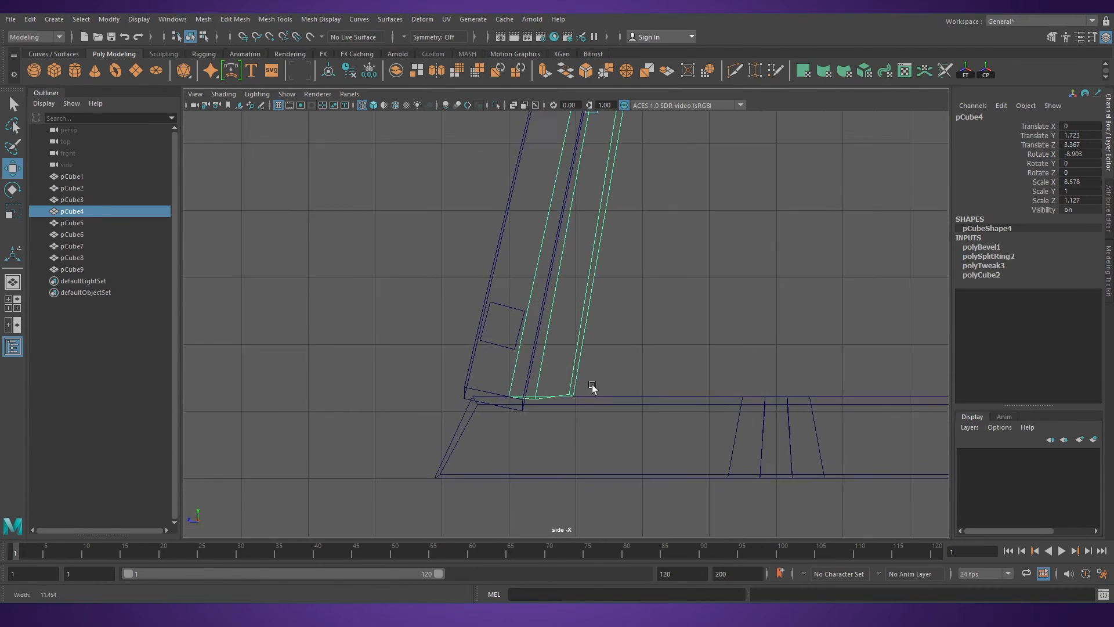
{"action": "scroll", "coordinate": [578, 343], "scroll_direction": "up", "scroll_amount": 1}
{"action": "key", "text": "F10"}
{"action": "left_click_drag", "start_coordinate": [602, 355], "coordinate": [480, 443]}
{"action": "key", "text": "r"}
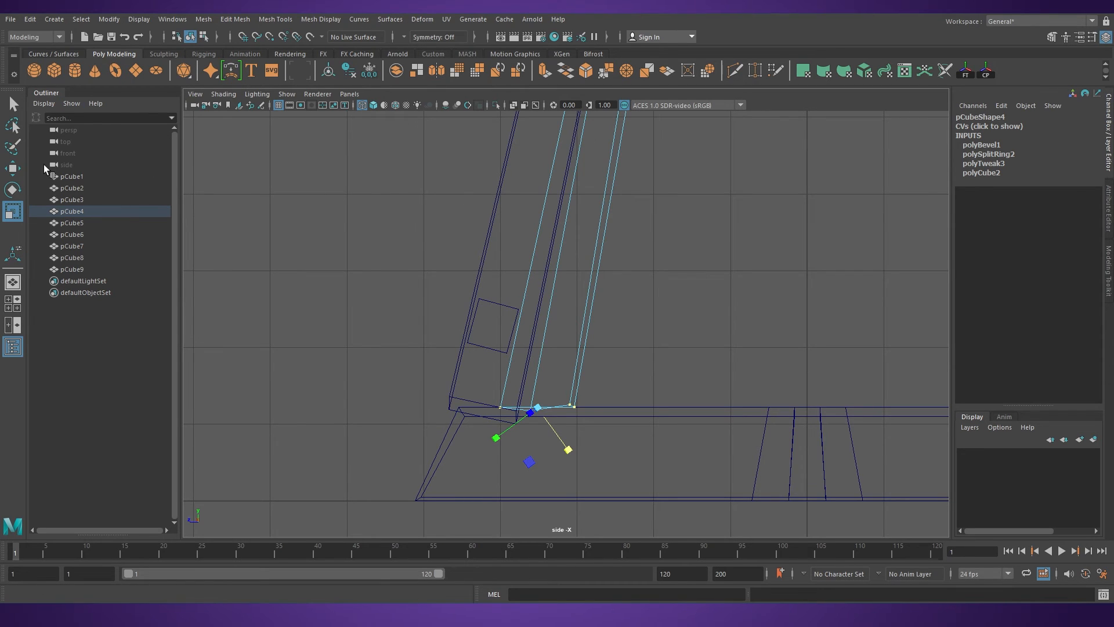
{"action": "double_click", "coordinate": [12, 211]}
{"action": "left_click", "coordinate": [272, 157]}
{"action": "left_click", "coordinate": [264, 170]}
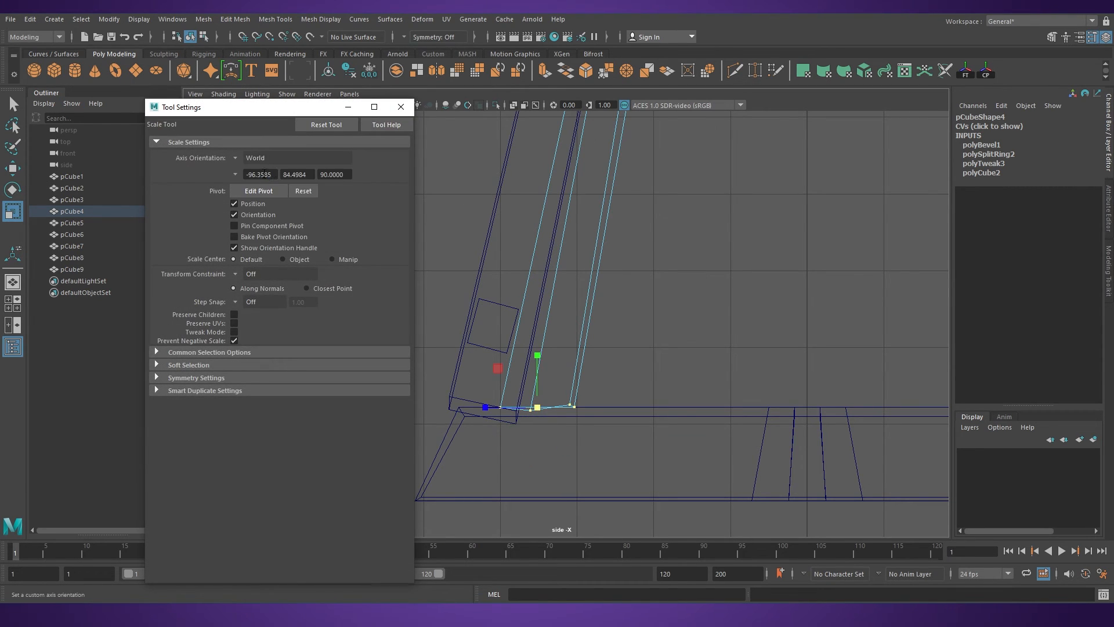
{"action": "left_click", "coordinate": [401, 108]}
{"action": "scroll", "coordinate": [525, 284], "scroll_direction": "down", "scroll_amount": 4}
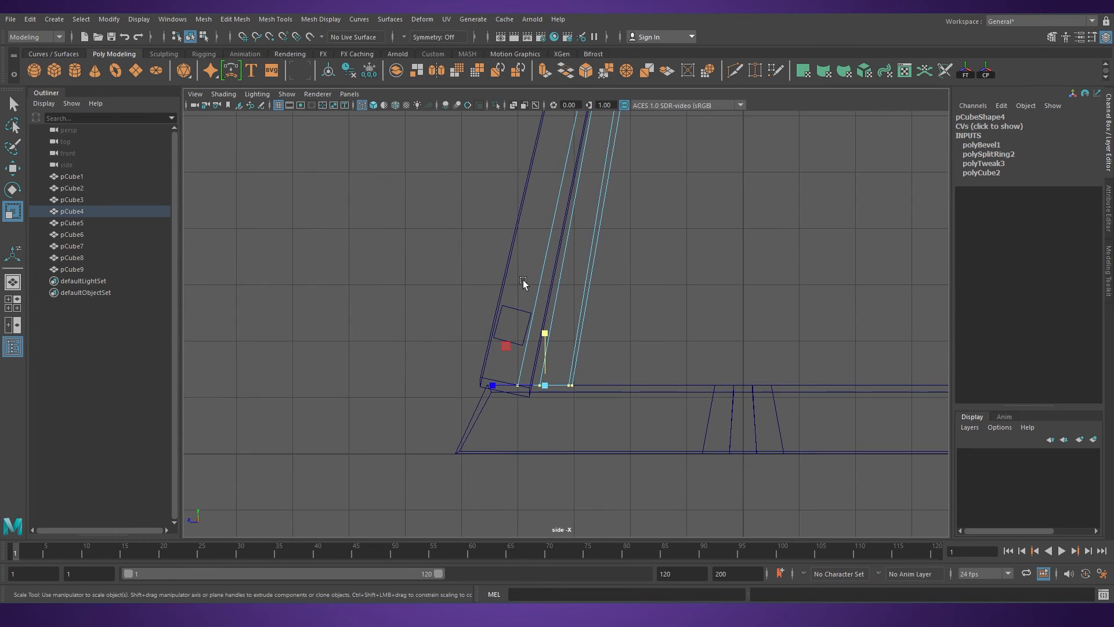
Flatten the panel's top vertices vertically in the same way, and return to object selection
{"action": "key", "text": "r"}
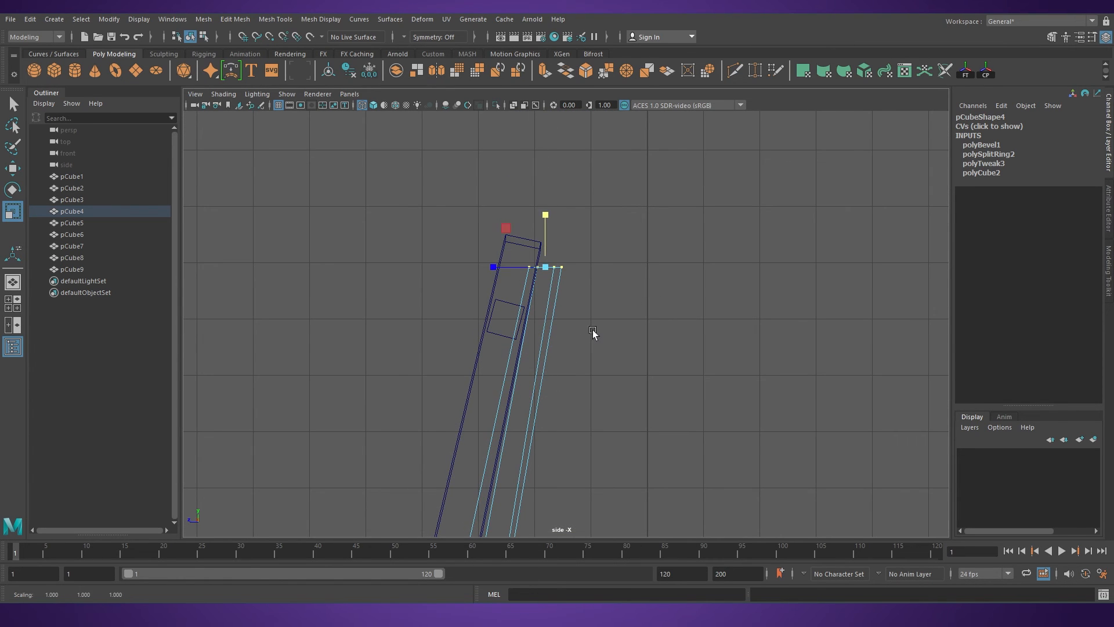
{"action": "scroll", "coordinate": [592, 333], "scroll_direction": "down", "scroll_amount": 1}
{"action": "key", "text": "space"}
{"action": "key", "text": "space"}
{"action": "left_click_drag", "start_coordinate": [740, 240], "coordinate": [665, 298], "text": "alt"}
{"action": "right_click_drag", "start_coordinate": [567, 298], "coordinate": [626, 279]}
{"action": "left_click", "coordinate": [836, 314]}
Select the grooved plank panel between the two corner posts and view it from above
{"action": "left_click_drag", "start_coordinate": [835, 314], "coordinate": [572, 315], "text": "alt"}
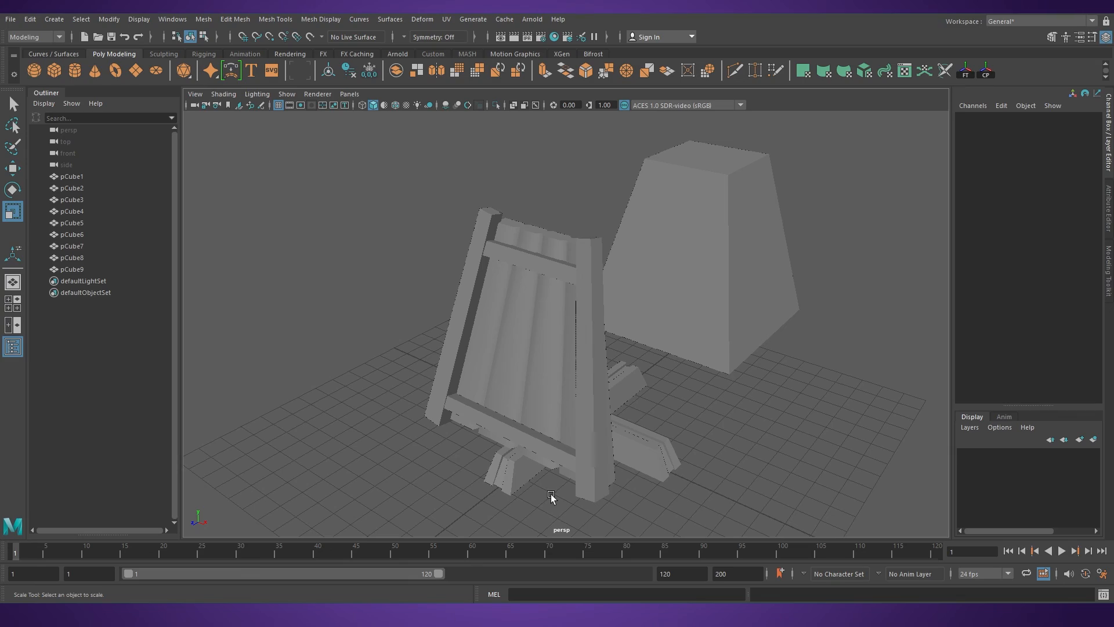
{"action": "right_click_drag", "start_coordinate": [569, 499], "coordinate": [576, 352], "text": "alt"}
{"action": "left_click", "coordinate": [572, 322]}
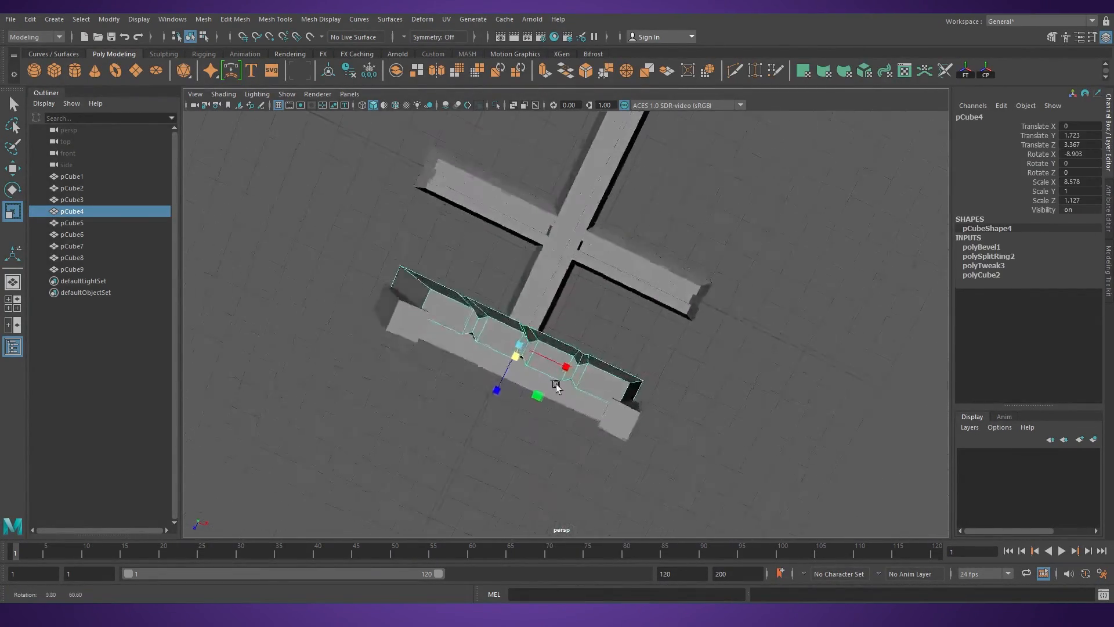